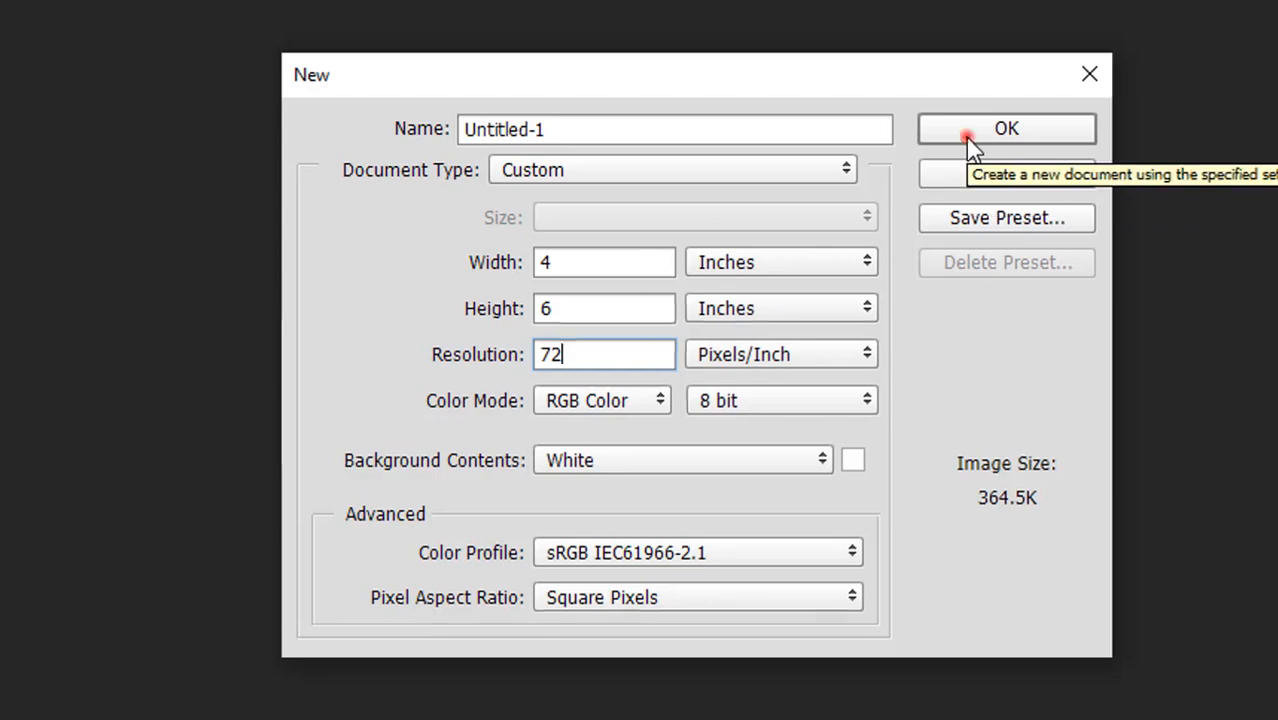
Step: Create a 4 × 6 inch document at 72 pixels/inch in 8-bit RGB Color with a white background
{"action": "left_click", "coordinate": [965, 137]}
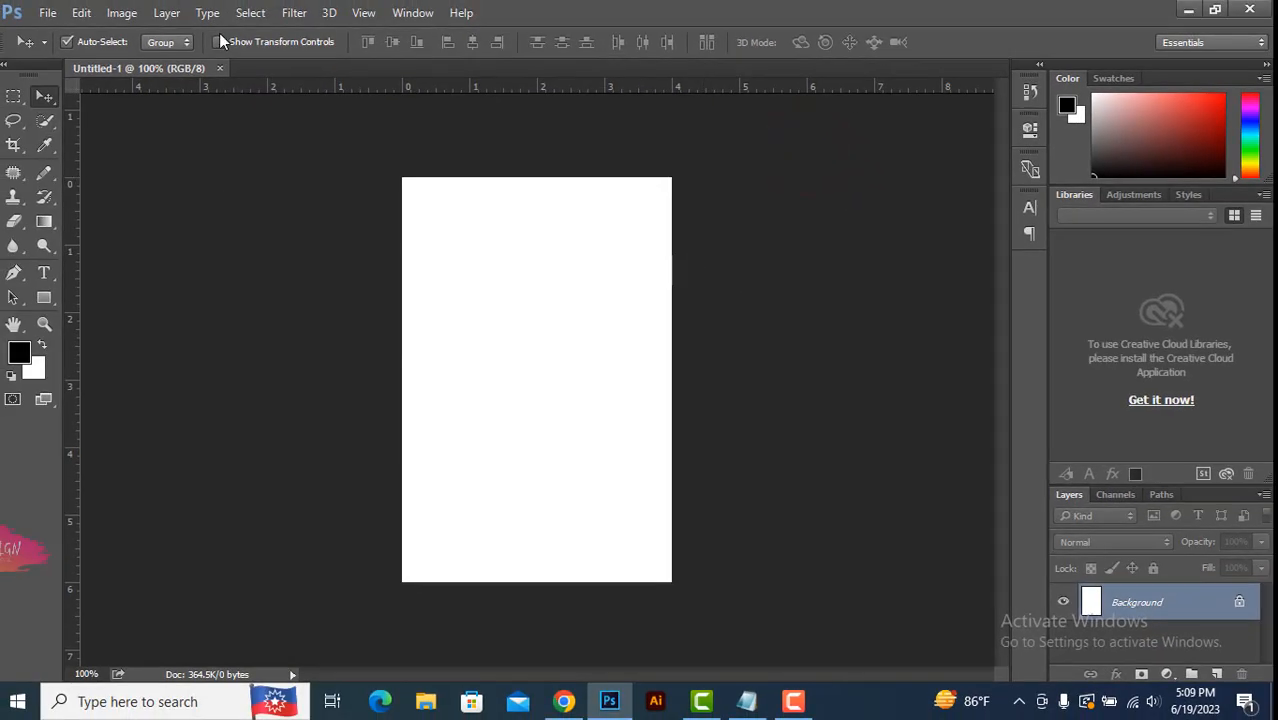
Step: Place ruler guides along all four edges of the blank page
{"action": "left_click", "coordinate": [413, 13]}
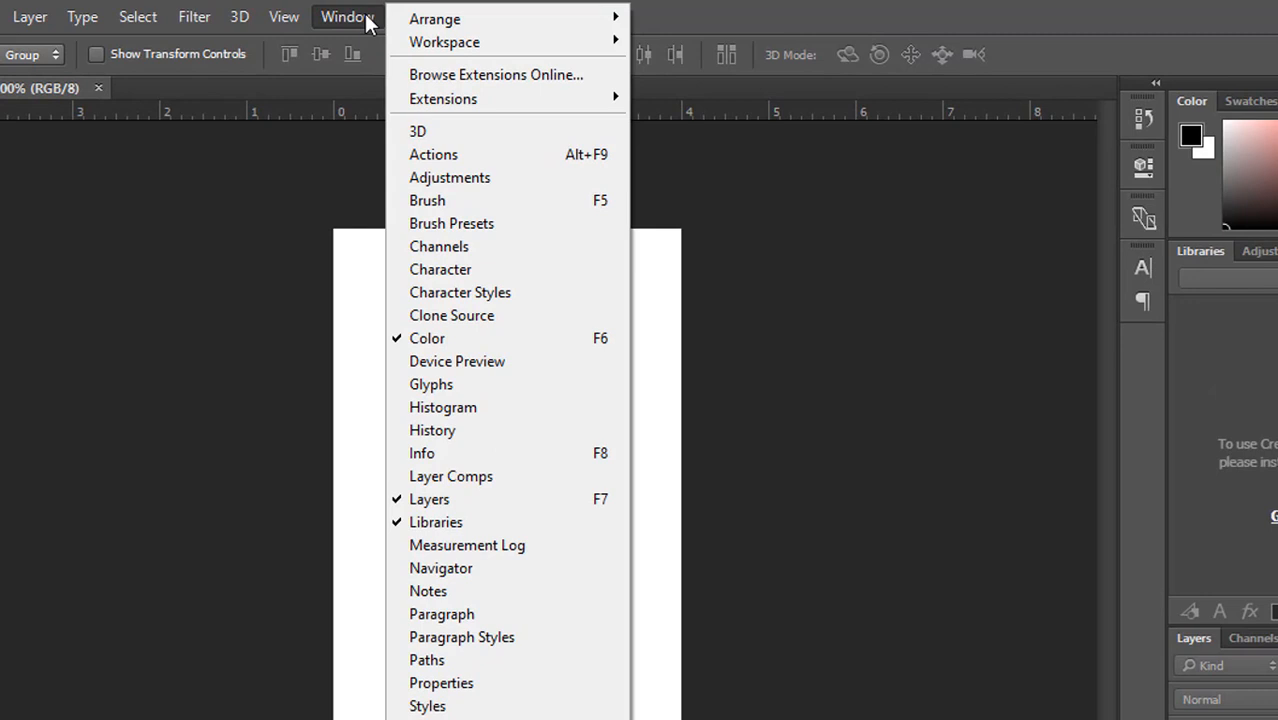
{"action": "left_click", "coordinate": [365, 19]}
{"action": "left_click", "coordinate": [284, 17]}
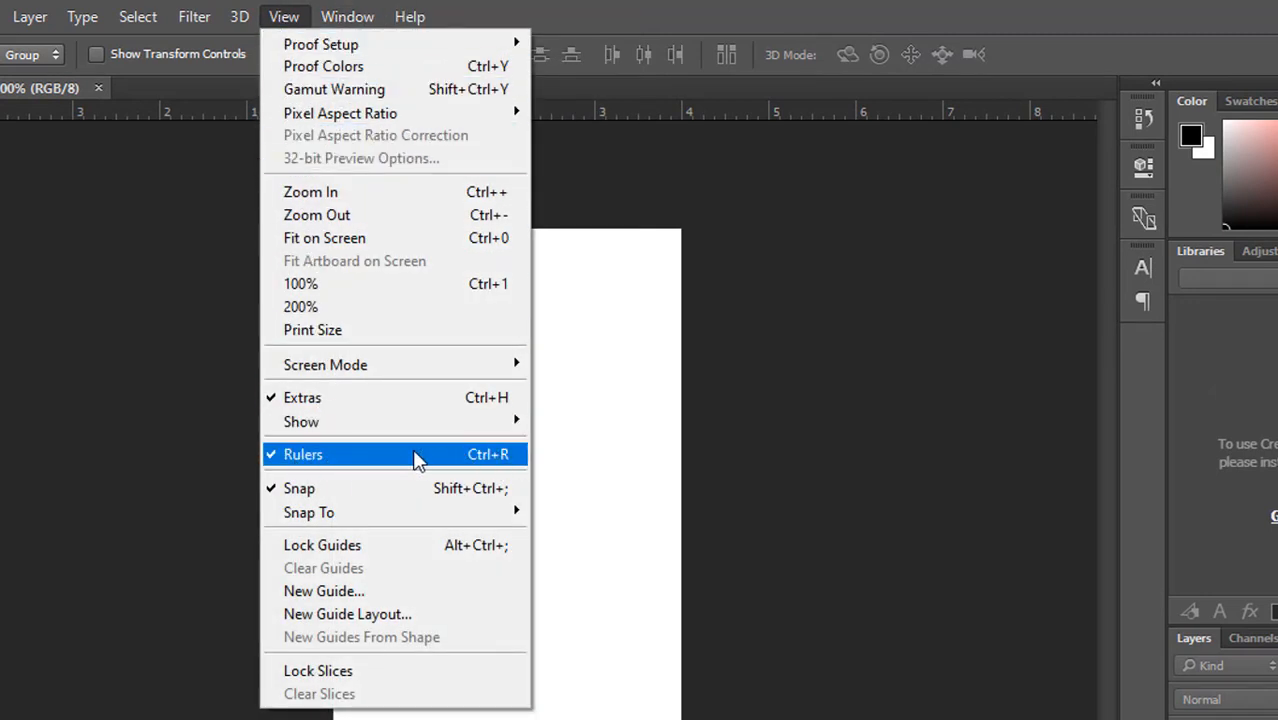
{"action": "left_click", "coordinate": [717, 380]}
{"action": "left_click_drag", "start_coordinate": [461, 87], "coordinate": [481, 177]}
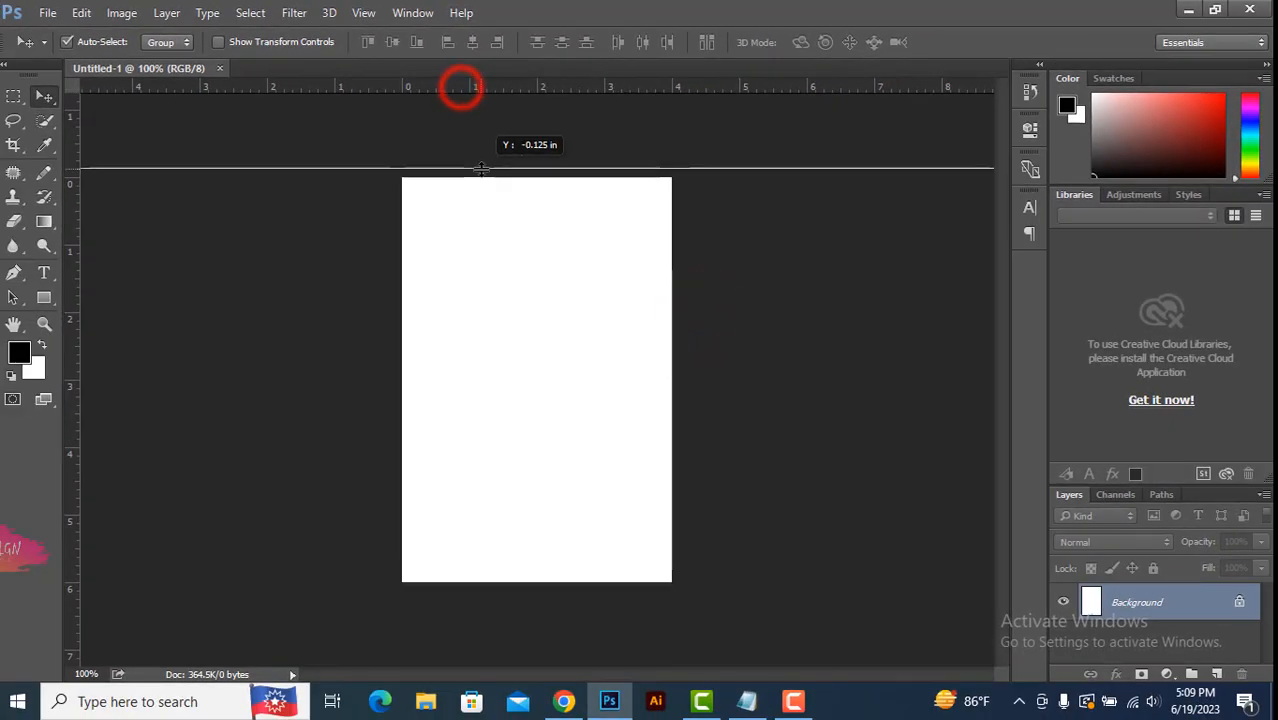
{"action": "left_click_drag", "start_coordinate": [78, 254], "coordinate": [671, 275]}
{"action": "left_click_drag", "start_coordinate": [492, 93], "coordinate": [525, 581]}
{"action": "left_click_drag", "start_coordinate": [80, 265], "coordinate": [402, 292]}
Step: Enlarge the canvas by a relative .25 inches in width and .25 inches in height, anchored at the centre
{"action": "left_click", "coordinate": [122, 13]}
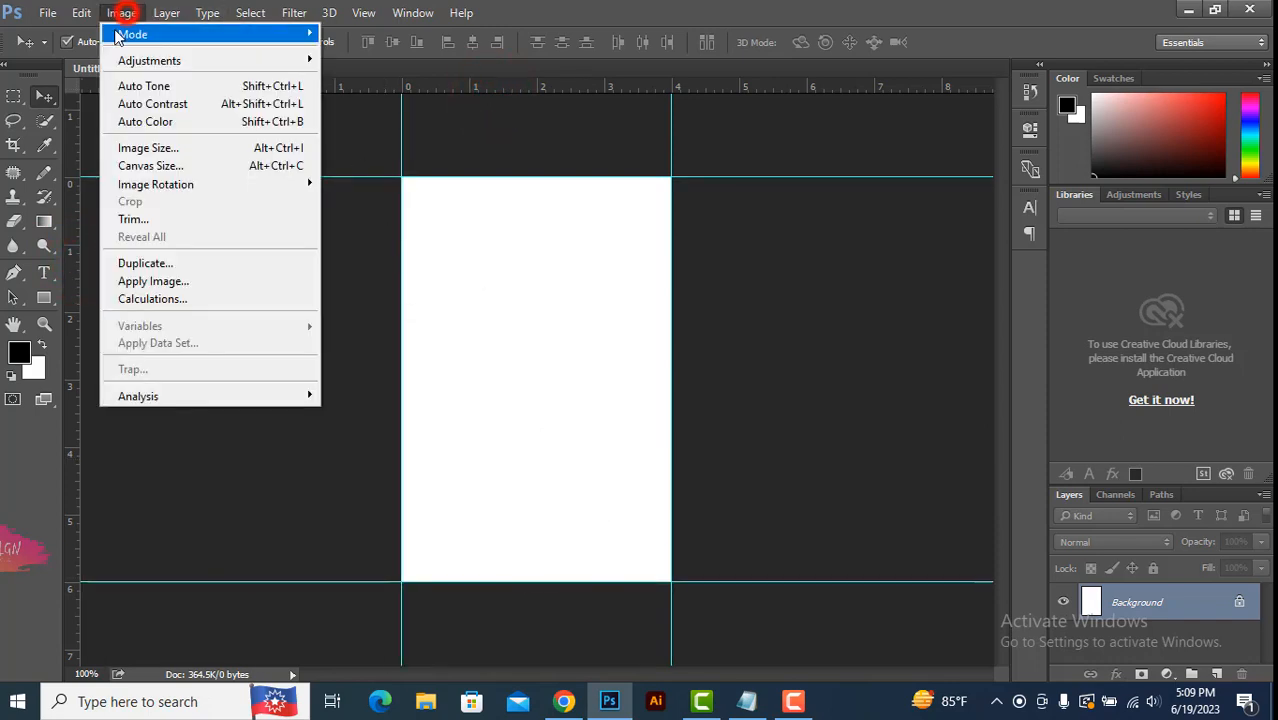
{"action": "left_click", "coordinate": [140, 163]}
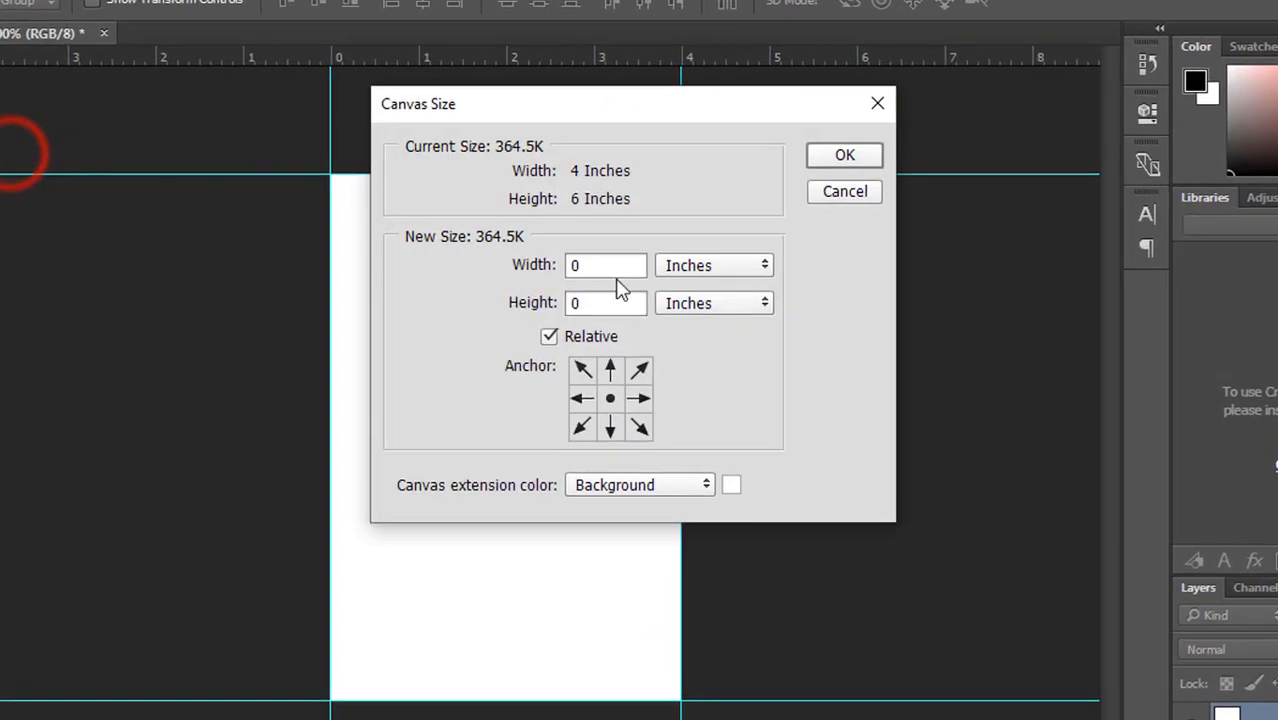
{"action": "double_click", "coordinate": [612, 269]}
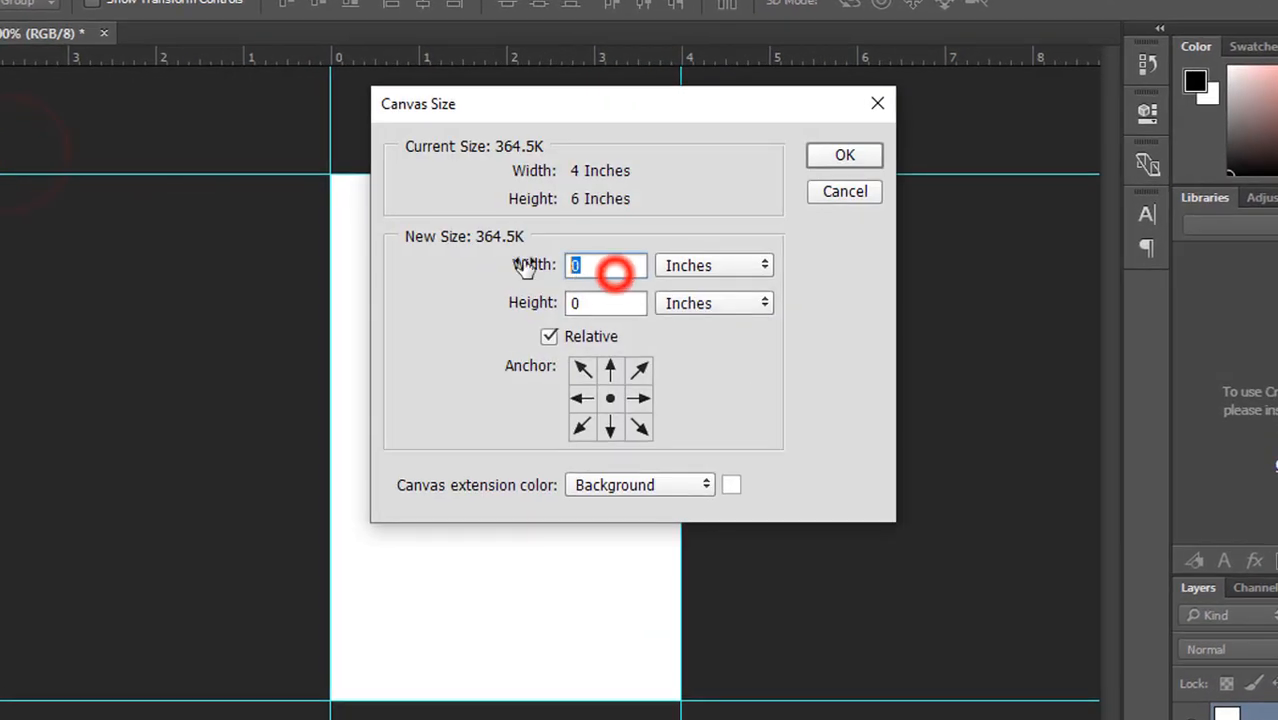
{"action": "type", "text": ".25"}
{"action": "left_click", "coordinate": [764, 268]}
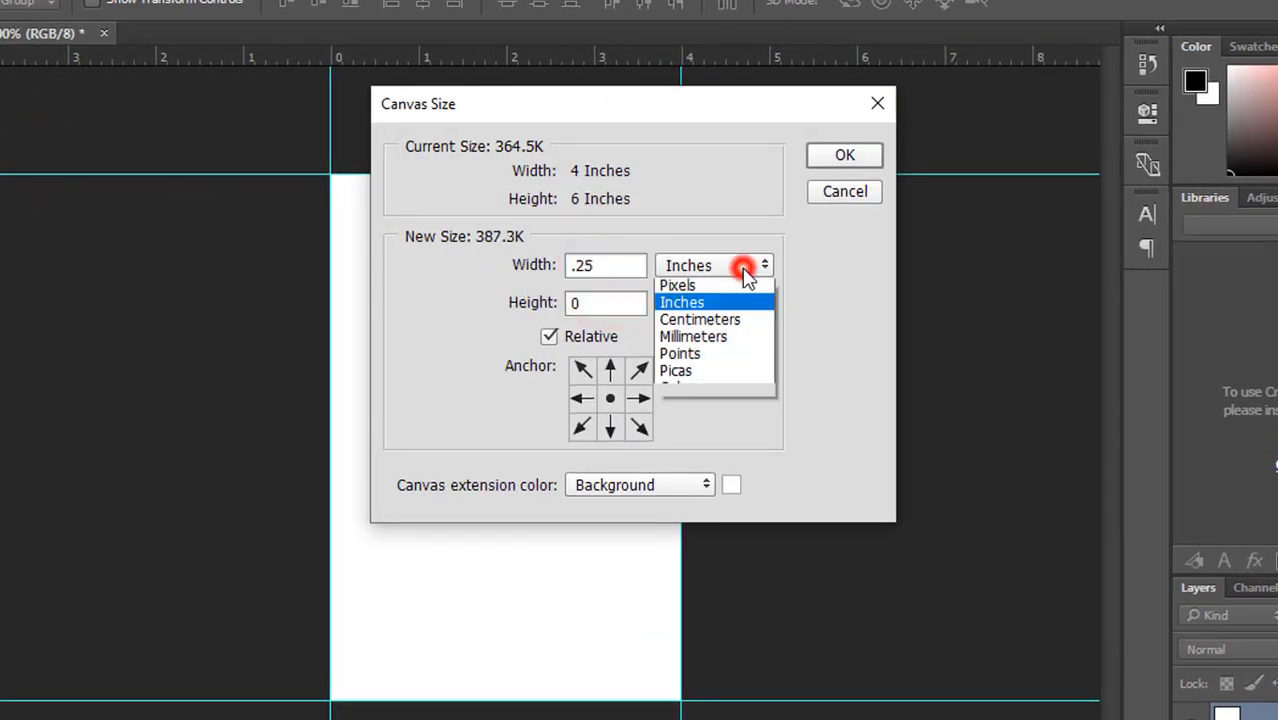
{"action": "left_click", "coordinate": [695, 320]}
{"action": "double_click", "coordinate": [598, 304]}
{"action": "type", "text": ".25"}
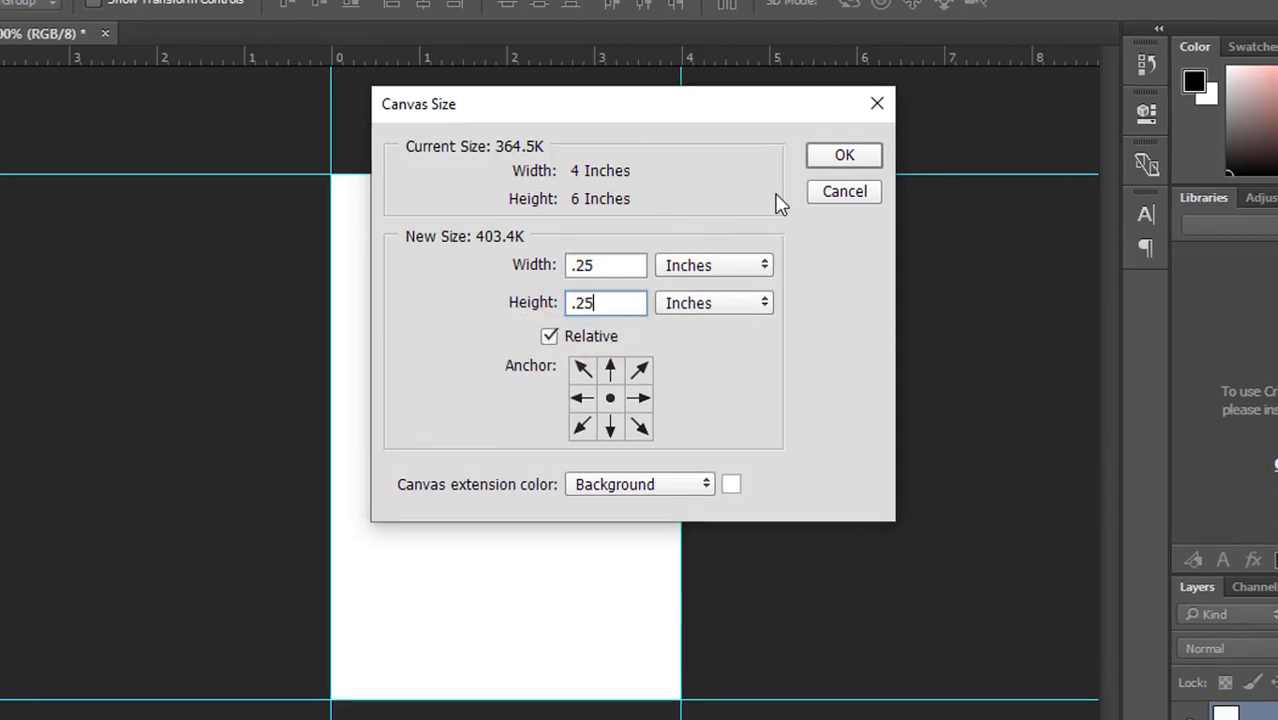
{"action": "left_click", "coordinate": [844, 155]}
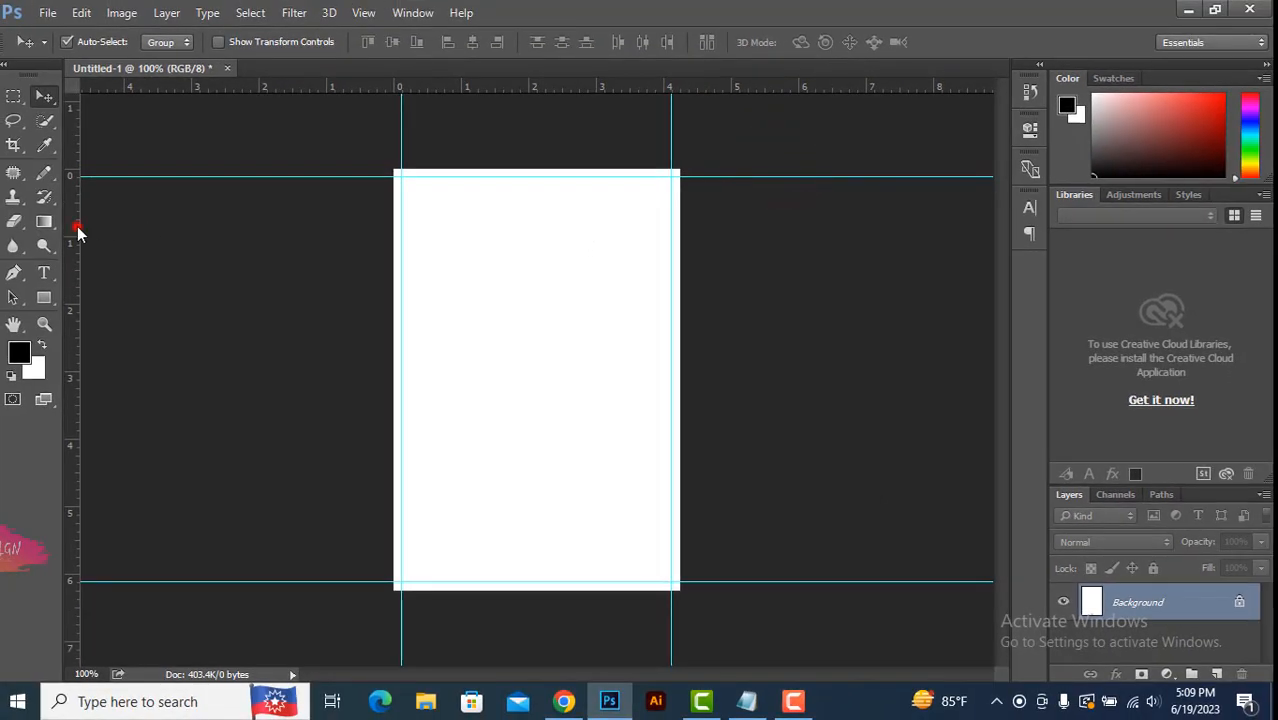
Step: Add a second set of guides along the four outer edges of the enlarged canvas to mark the bleed
{"action": "left_click_drag", "start_coordinate": [78, 232], "coordinate": [392, 234]}
{"action": "left_click_drag", "start_coordinate": [507, 92], "coordinate": [536, 170]}
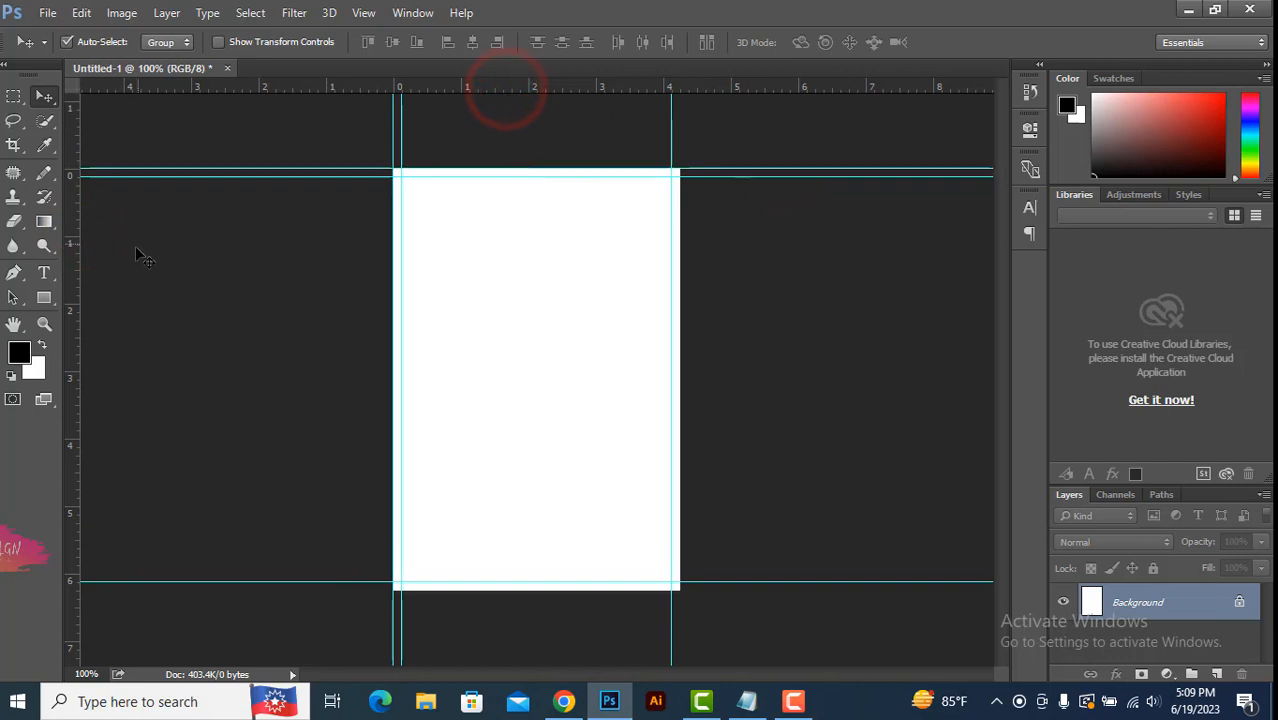
{"action": "left_click_drag", "start_coordinate": [80, 256], "coordinate": [679, 272]}
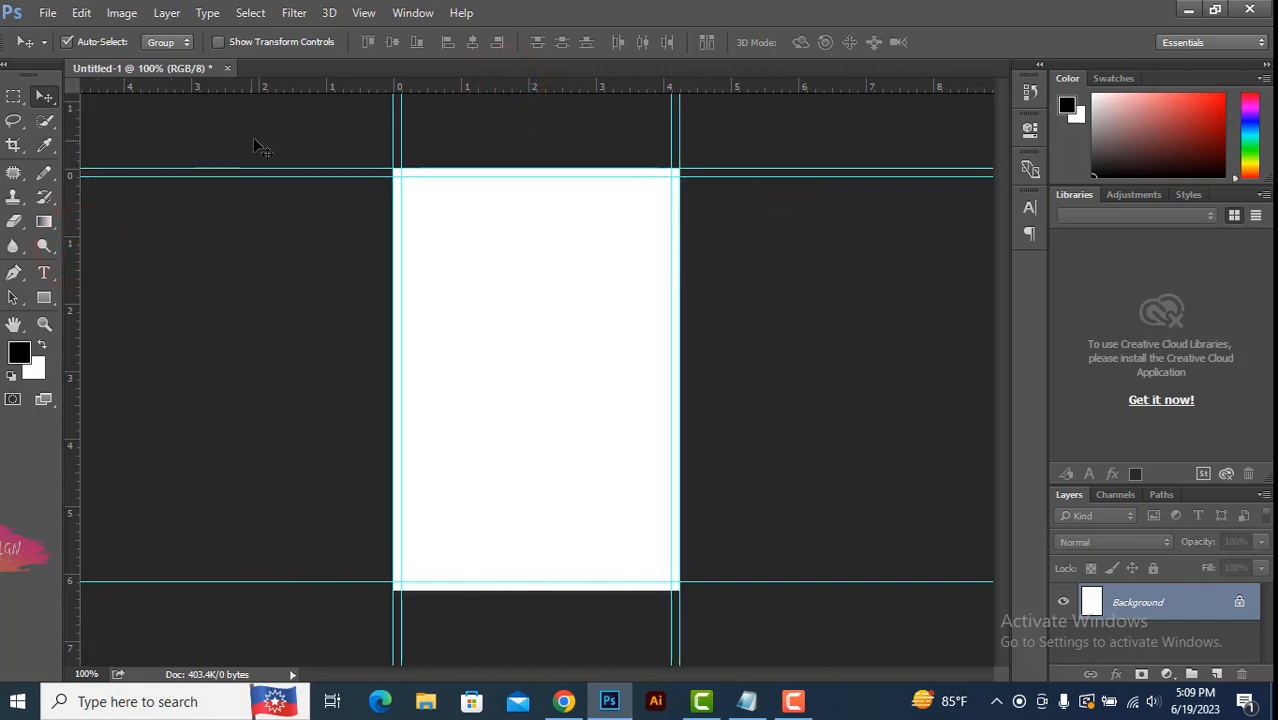
{"action": "left_click_drag", "start_coordinate": [314, 88], "coordinate": [400, 586]}
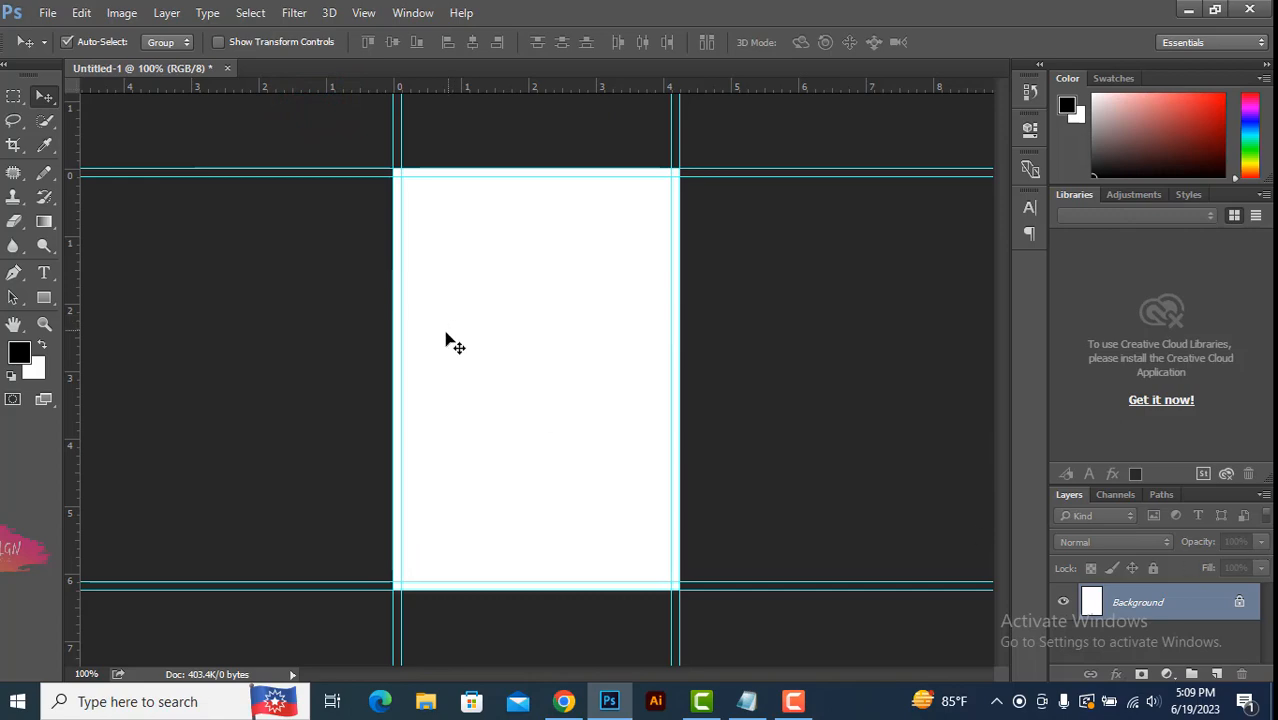
Step: Place the pexels couple photo from the Desktop folder into the document as an embedded image
{"action": "left_click", "coordinate": [47, 12]}
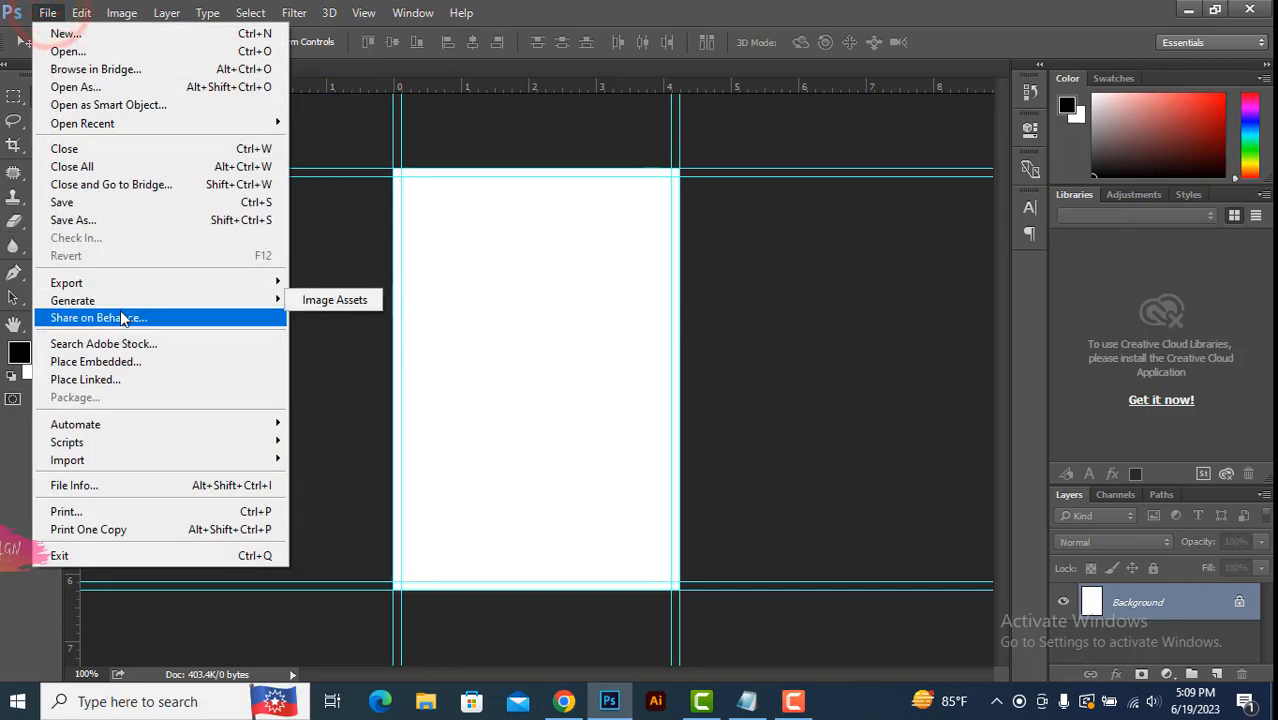
{"action": "left_click", "coordinate": [130, 362]}
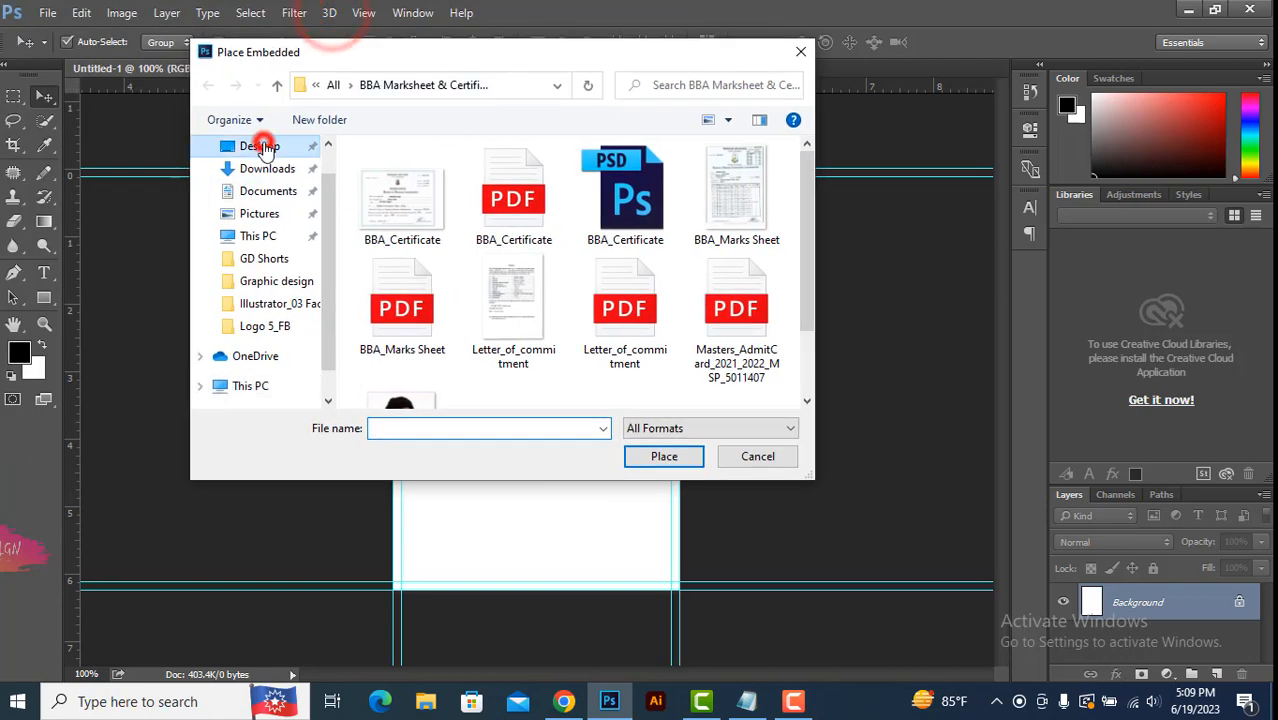
{"action": "left_click", "coordinate": [259, 146]}
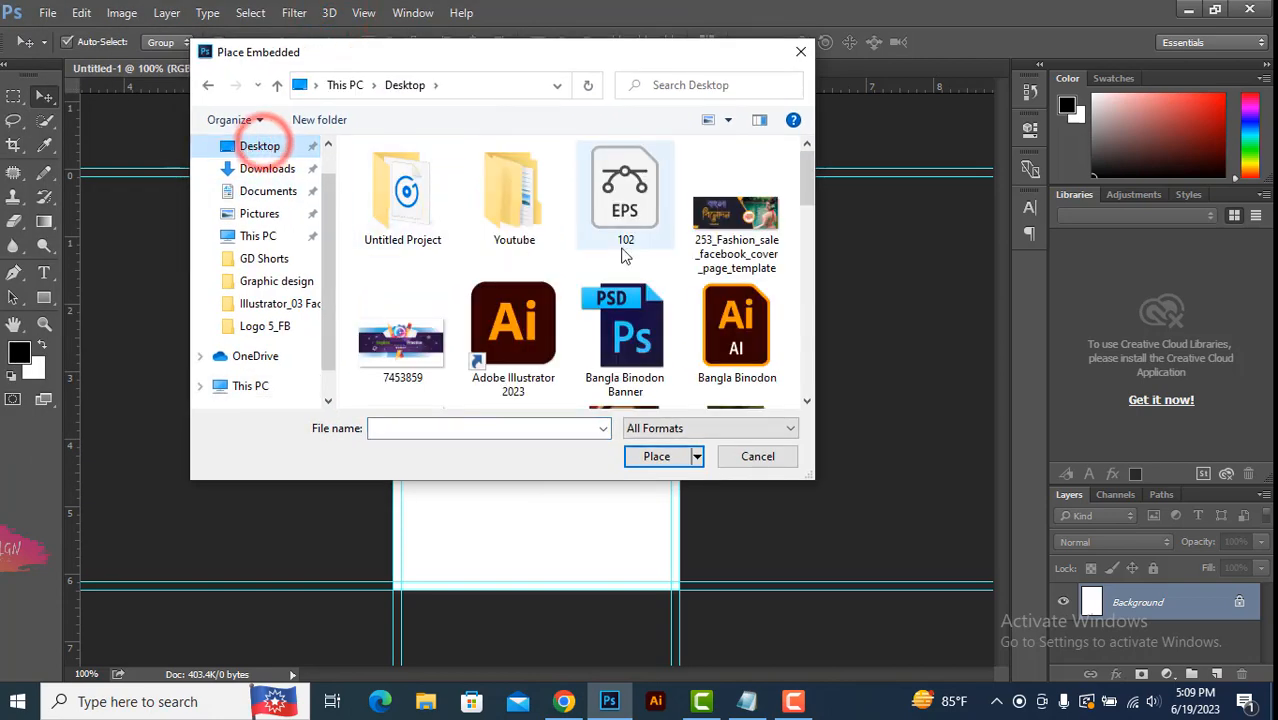
{"action": "scroll", "coordinate": [658, 270], "scroll_direction": "down", "scroll_amount": 6}
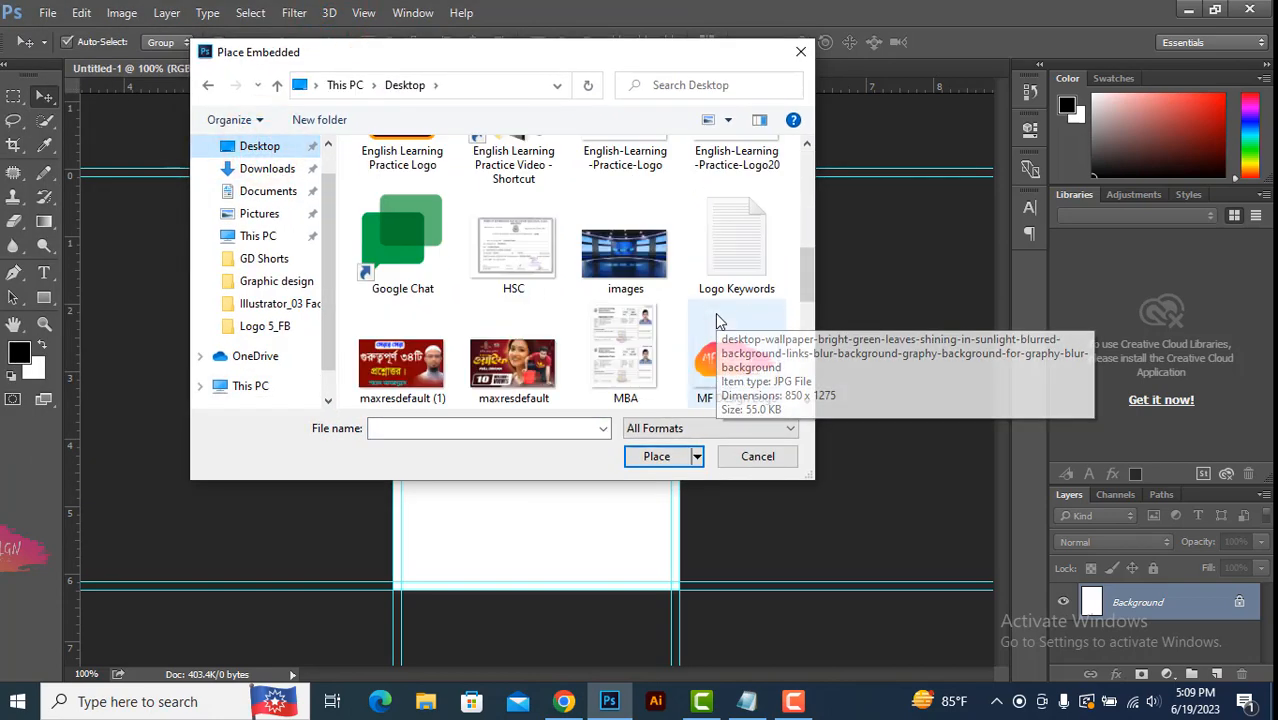
{"action": "scroll", "coordinate": [716, 322], "scroll_direction": "down", "scroll_amount": 1}
{"action": "left_click", "coordinate": [736, 270]}
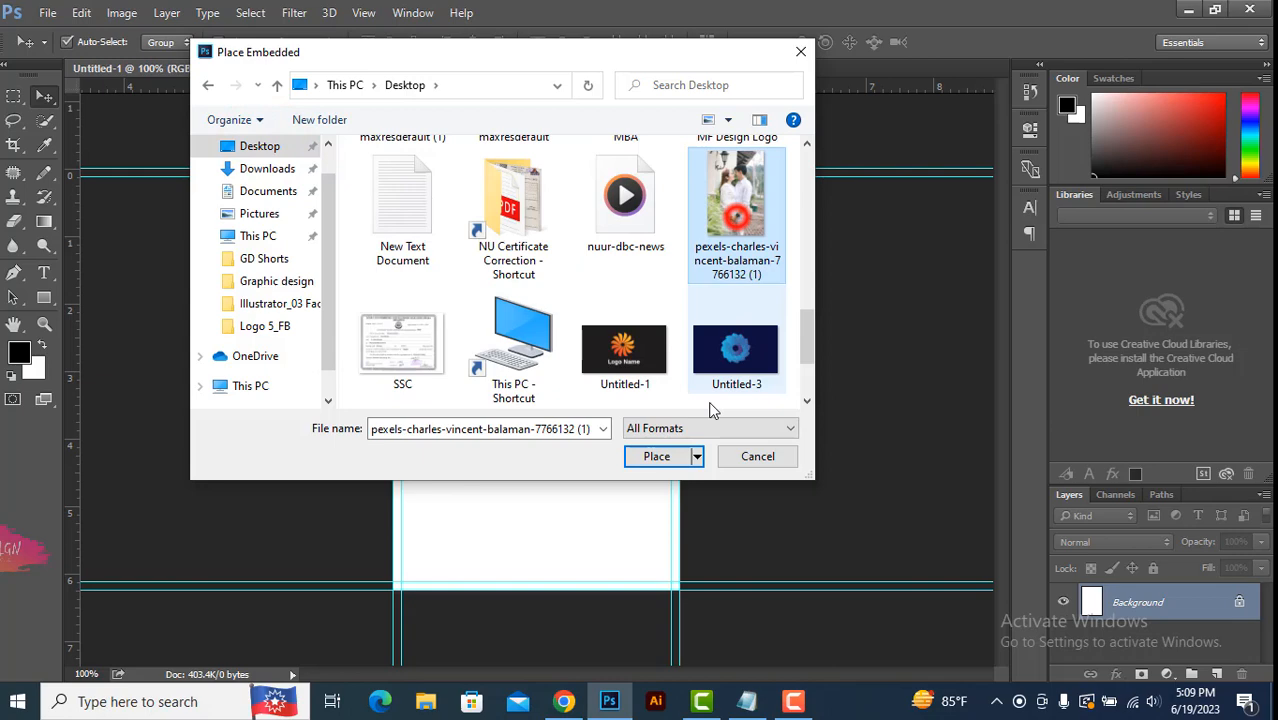
{"action": "left_click", "coordinate": [656, 456]}
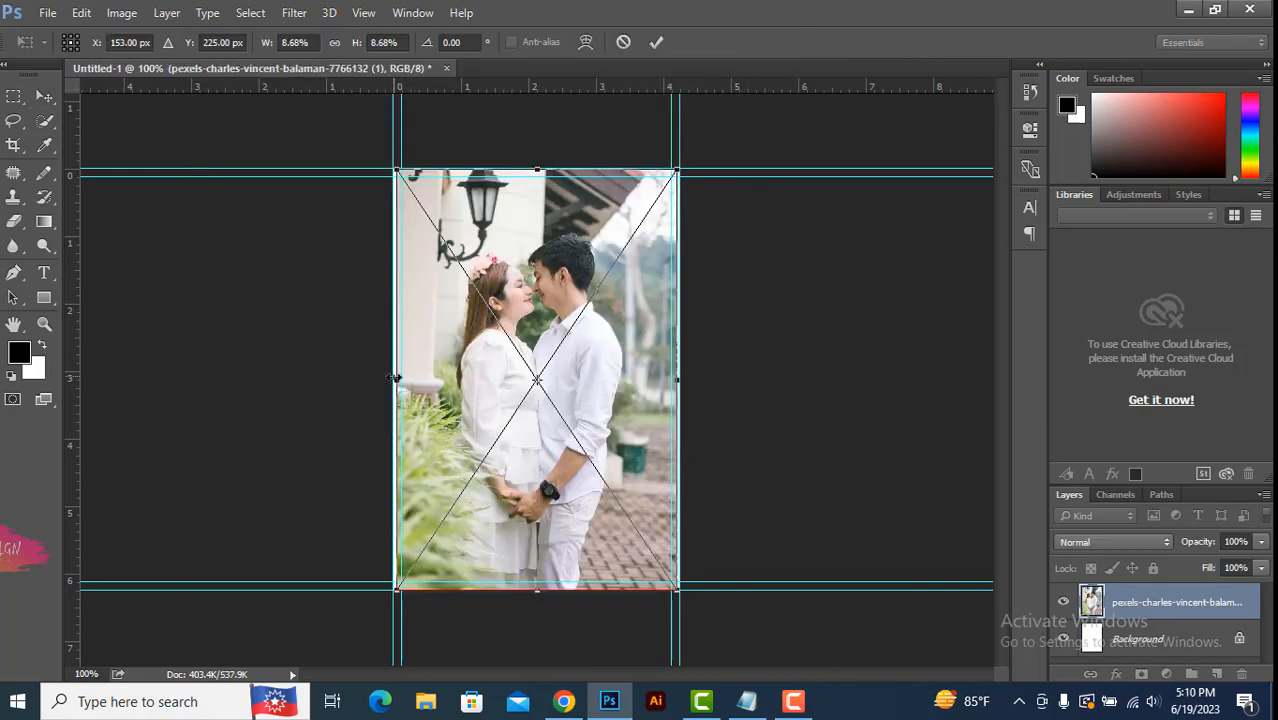
Step: Stretch the placed photo horizontally to both outer side guides and commit the transform
{"action": "left_click_drag", "start_coordinate": [394, 379], "coordinate": [391, 379]}
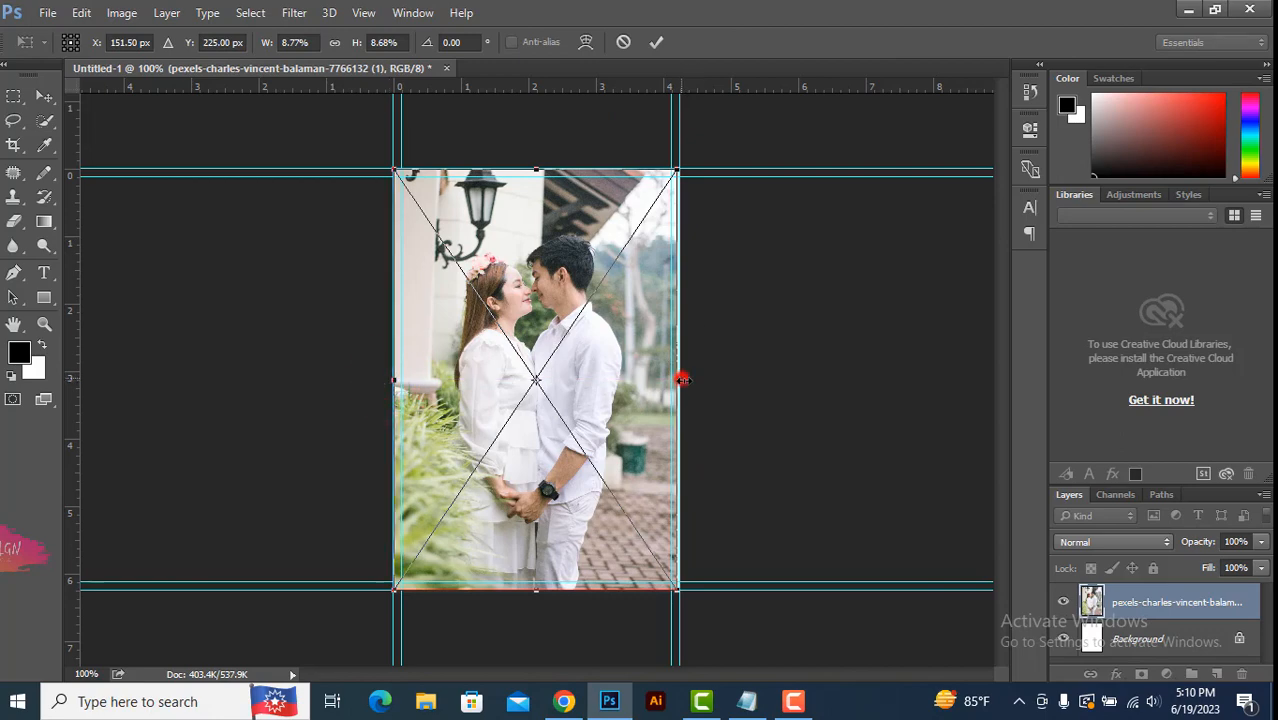
{"action": "left_click_drag", "start_coordinate": [682, 379], "coordinate": [684, 379]}
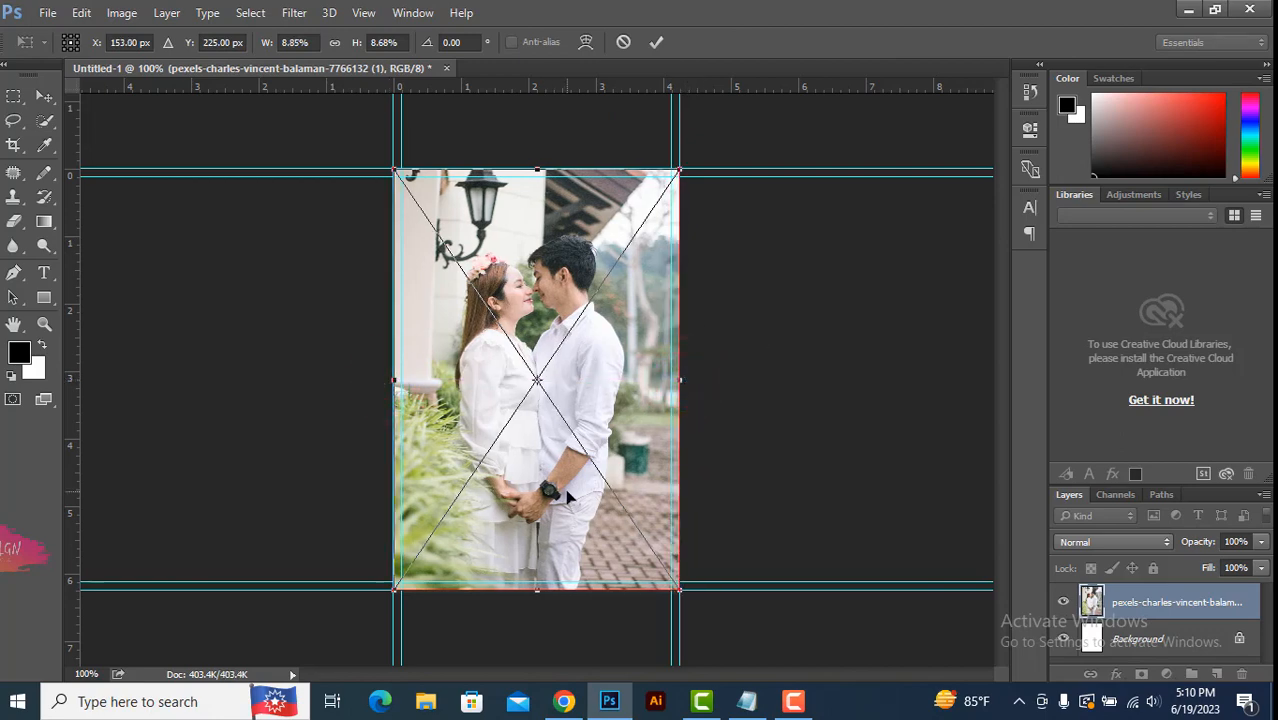
{"action": "key", "text": "Return"}
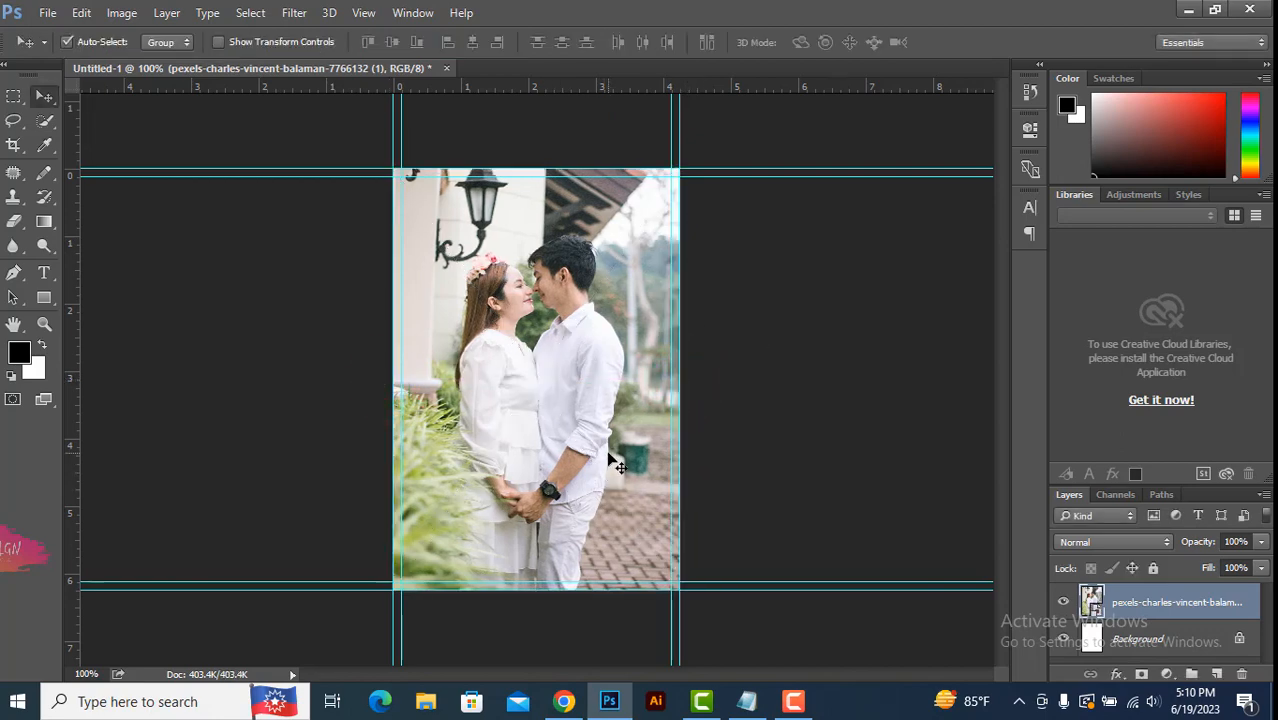
Step: Rasterize the placed photo layer and rename it Image
{"action": "right_click", "coordinate": [1187, 603]}
{"action": "left_click", "coordinate": [950, 329]}
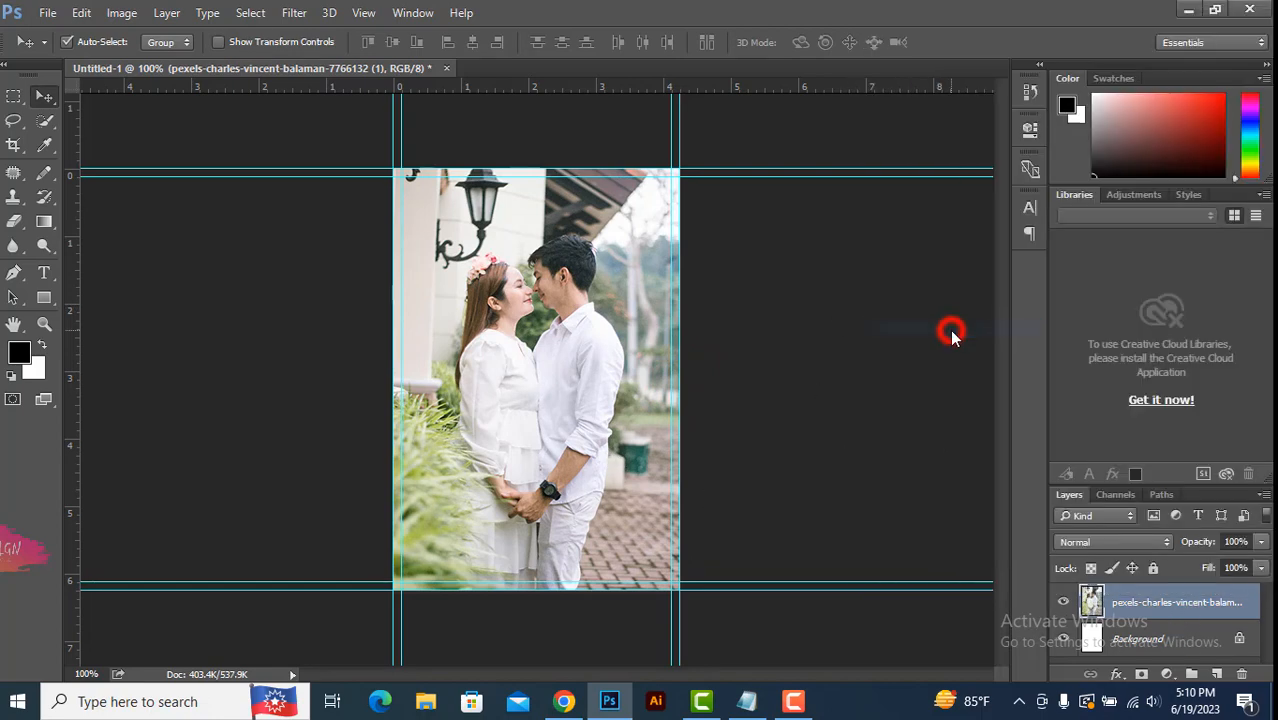
{"action": "double_click", "coordinate": [1163, 603]}
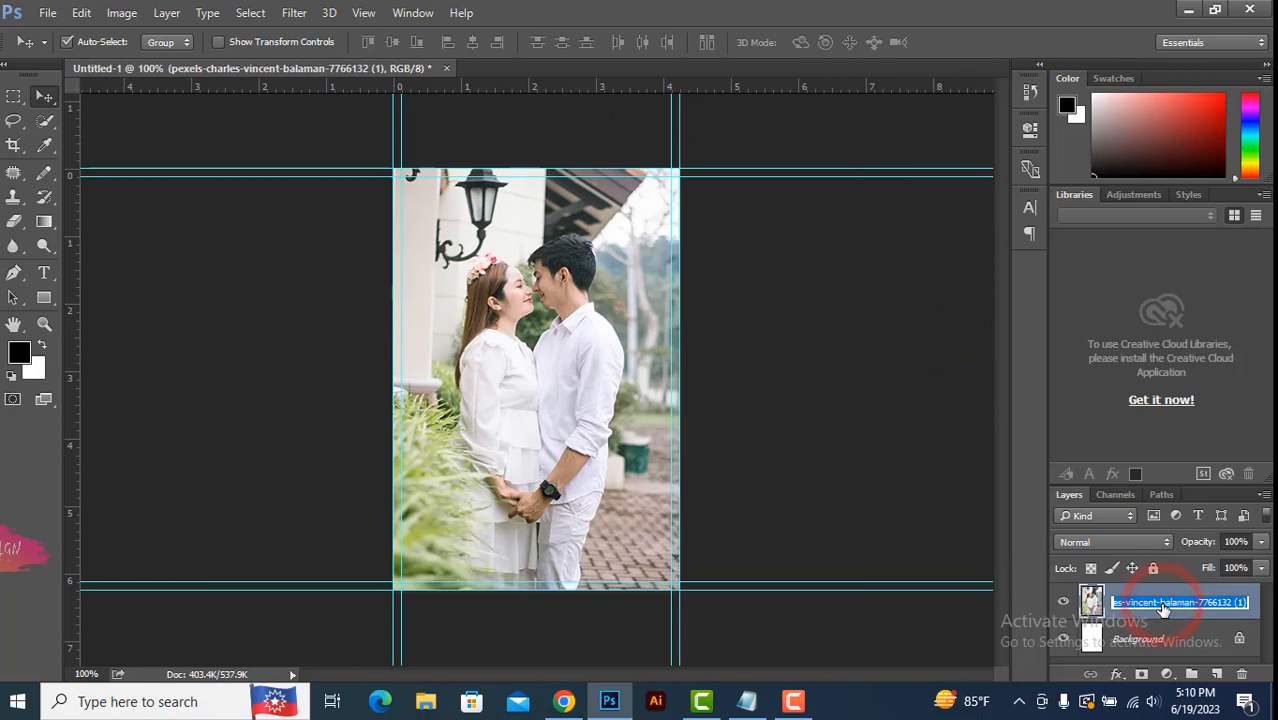
{"action": "type", "text": "Image"}
{"action": "left_click", "coordinate": [1162, 645]}
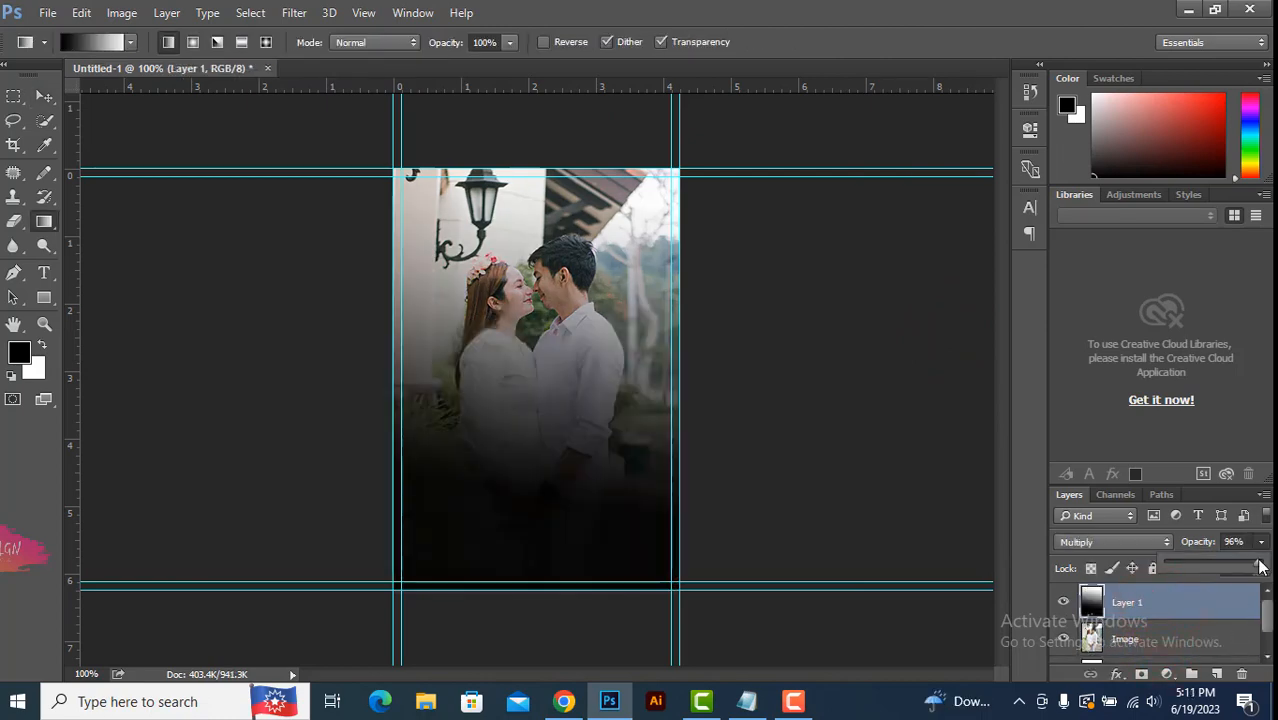
Step: Set the gradient to the Blue, Red, Yellow preset and remove its red stop to leave a blue-to-yellow blend
{"action": "left_click", "coordinate": [89, 46]}
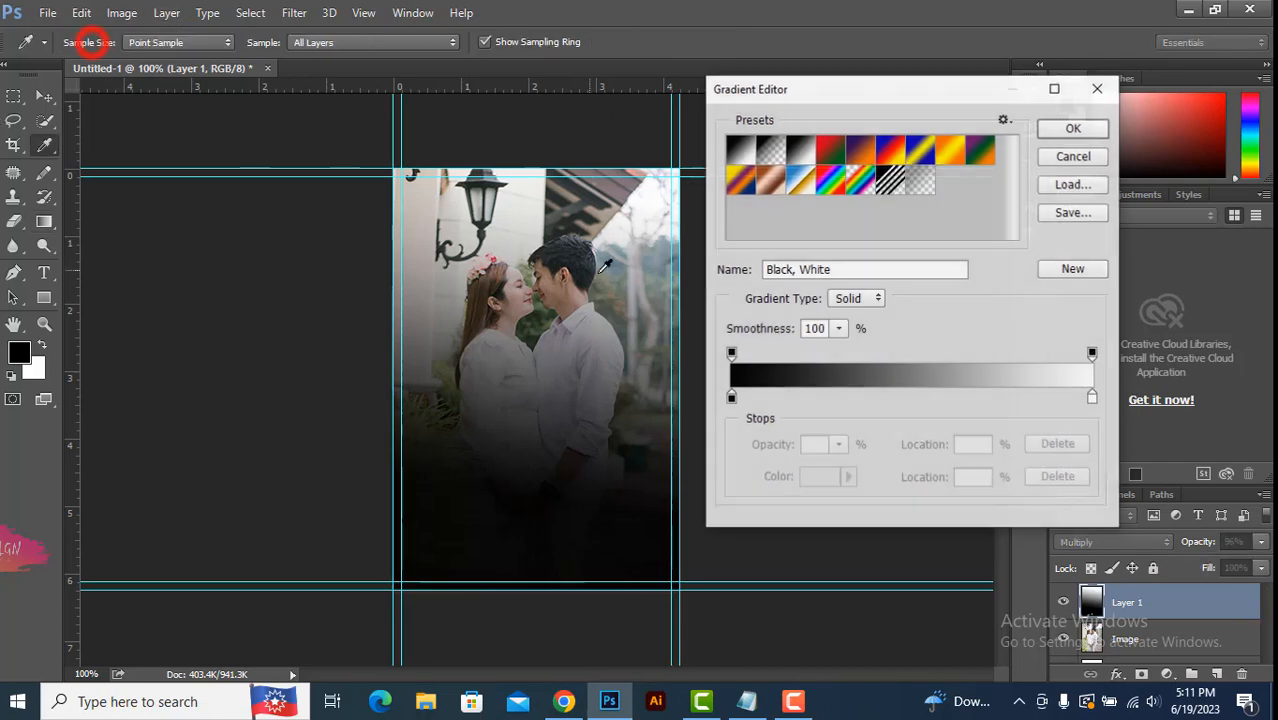
{"action": "left_click", "coordinate": [895, 150]}
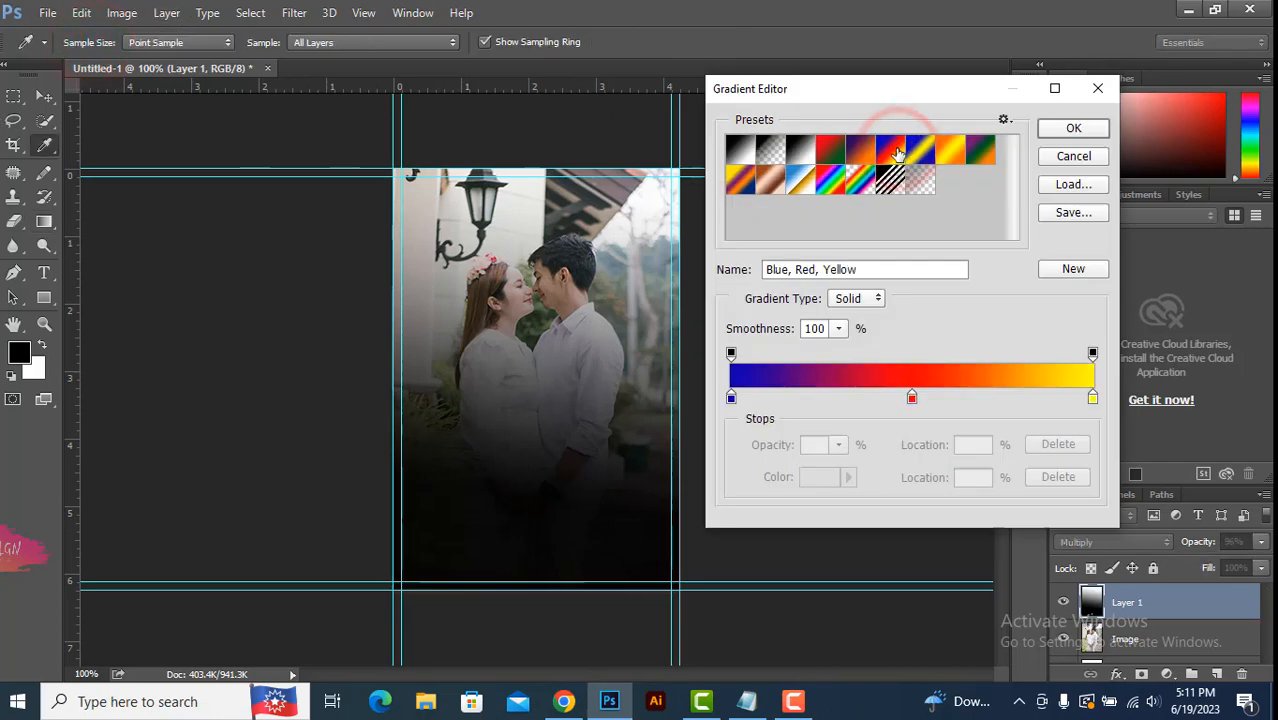
{"action": "left_click_drag", "start_coordinate": [911, 398], "coordinate": [890, 485]}
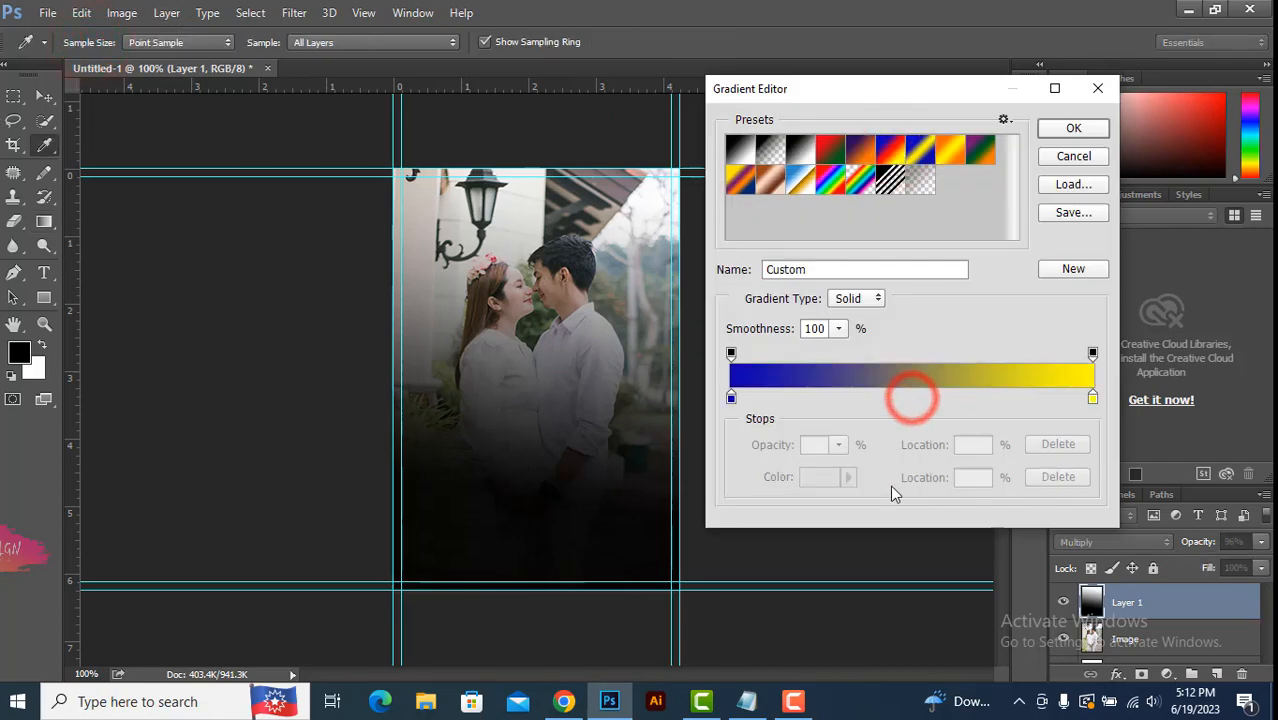
{"action": "left_click", "coordinate": [1068, 130]}
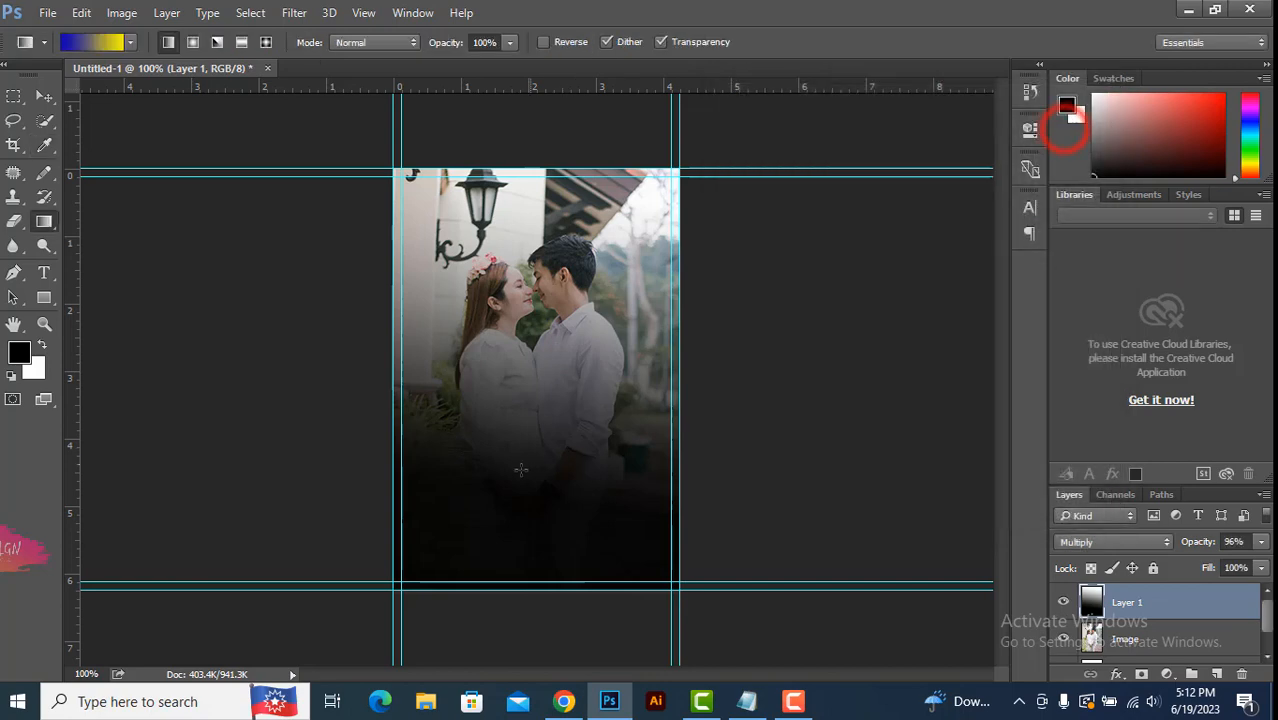
Step: Fill Layer 1 with the blue-to-yellow linear gradient, running diagonally from the photo's lower left up to the upper right
{"action": "left_click_drag", "start_coordinate": [513, 492], "coordinate": [585, 308]}
{"action": "left_click_drag", "start_coordinate": [432, 592], "coordinate": [530, 418]}
{"action": "left_click_drag", "start_coordinate": [482, 582], "coordinate": [634, 330]}
{"action": "left_click_drag", "start_coordinate": [481, 588], "coordinate": [632, 268]}
{"action": "left_click_drag", "start_coordinate": [485, 608], "coordinate": [584, 432]}
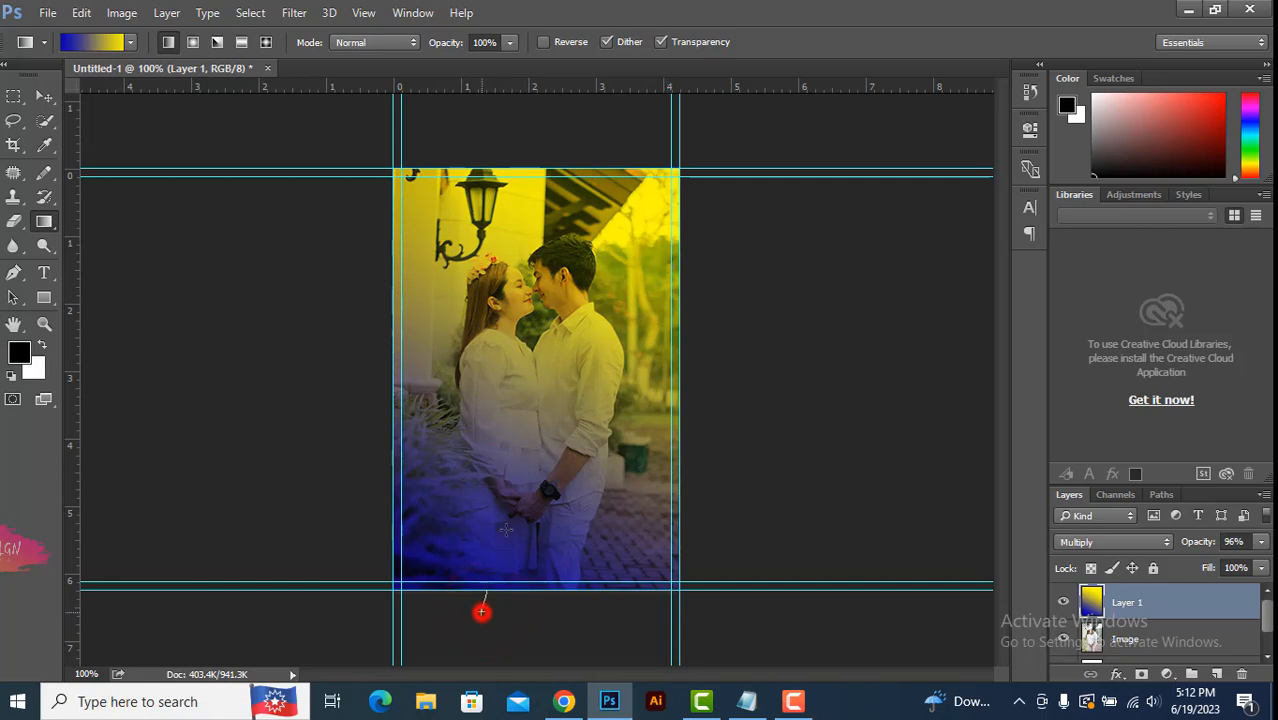
{"action": "left_click_drag", "start_coordinate": [506, 530], "coordinate": [612, 314]}
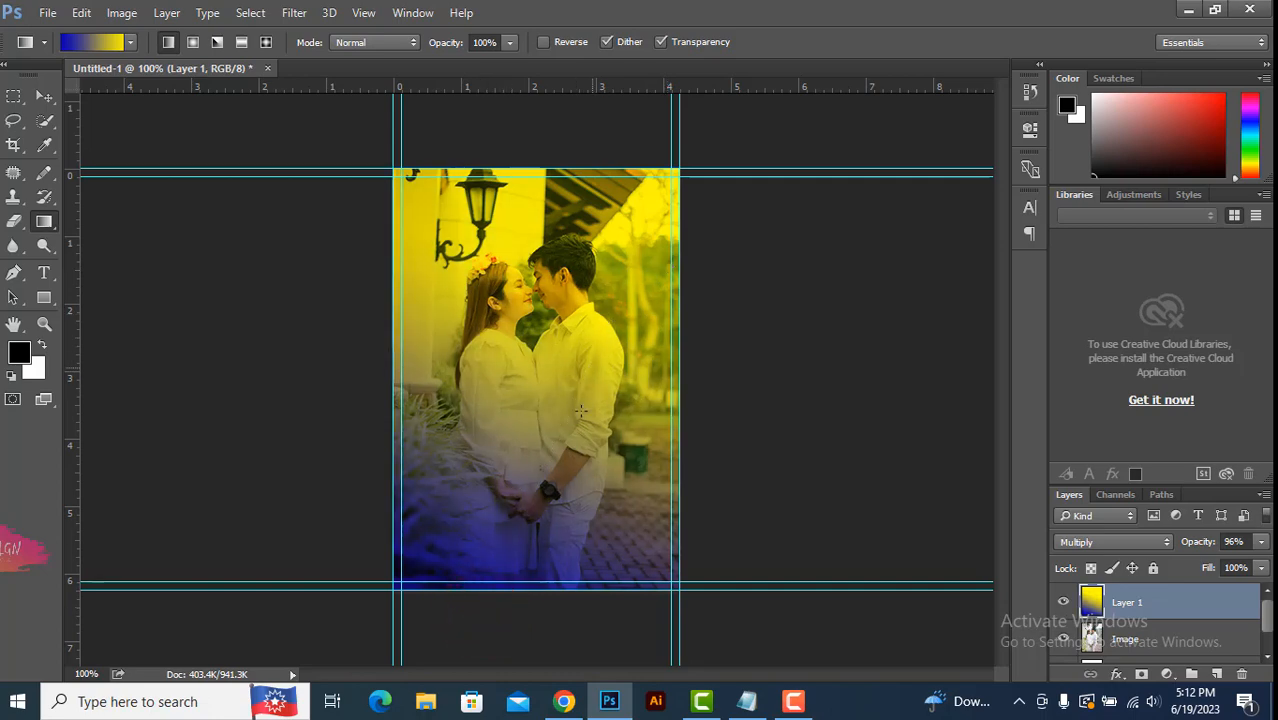
{"action": "left_click_drag", "start_coordinate": [512, 611], "coordinate": [679, 314]}
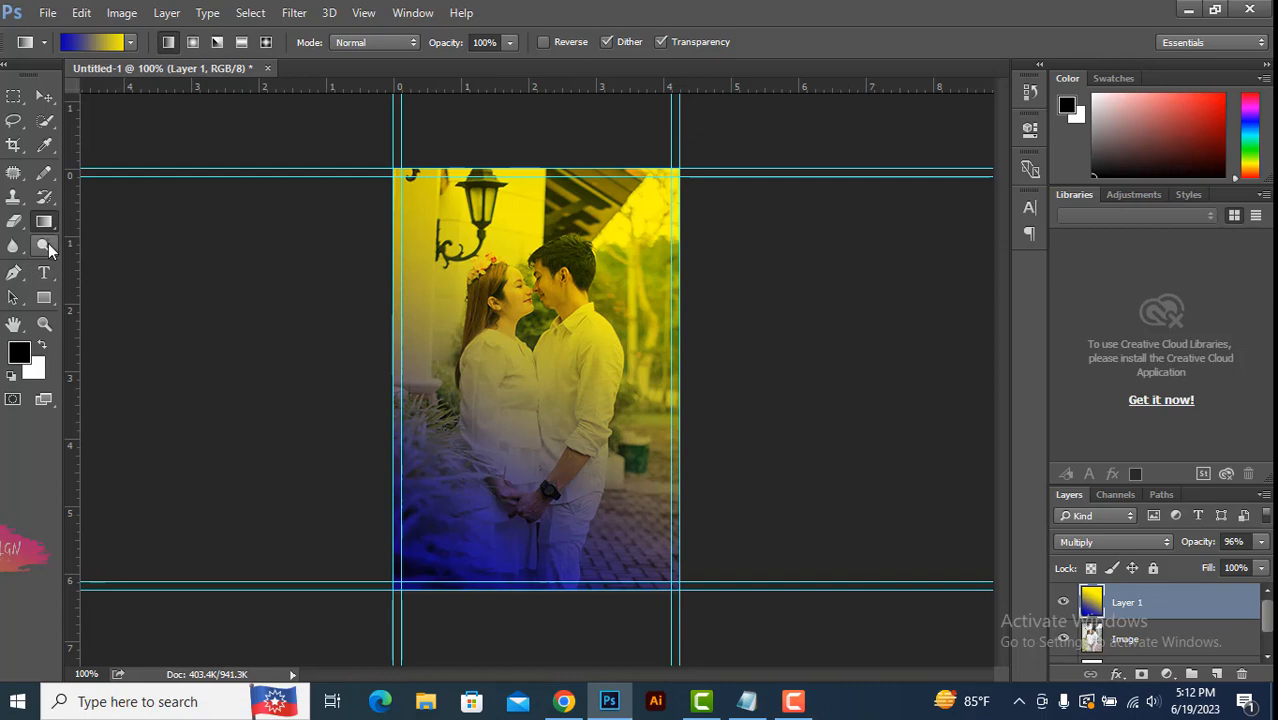
Step: Activate the Eraser tool and set its opacity to 49%
{"action": "left_click", "coordinate": [42, 174]}
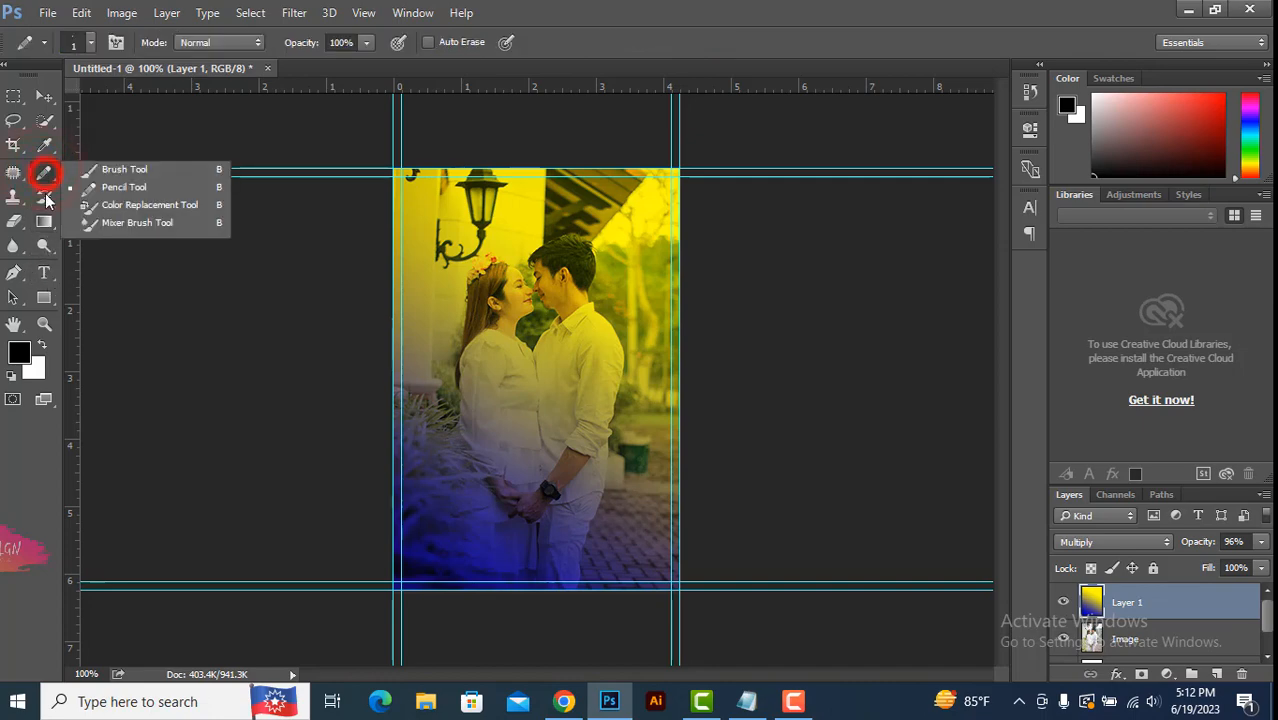
{"action": "left_click", "coordinate": [16, 222]}
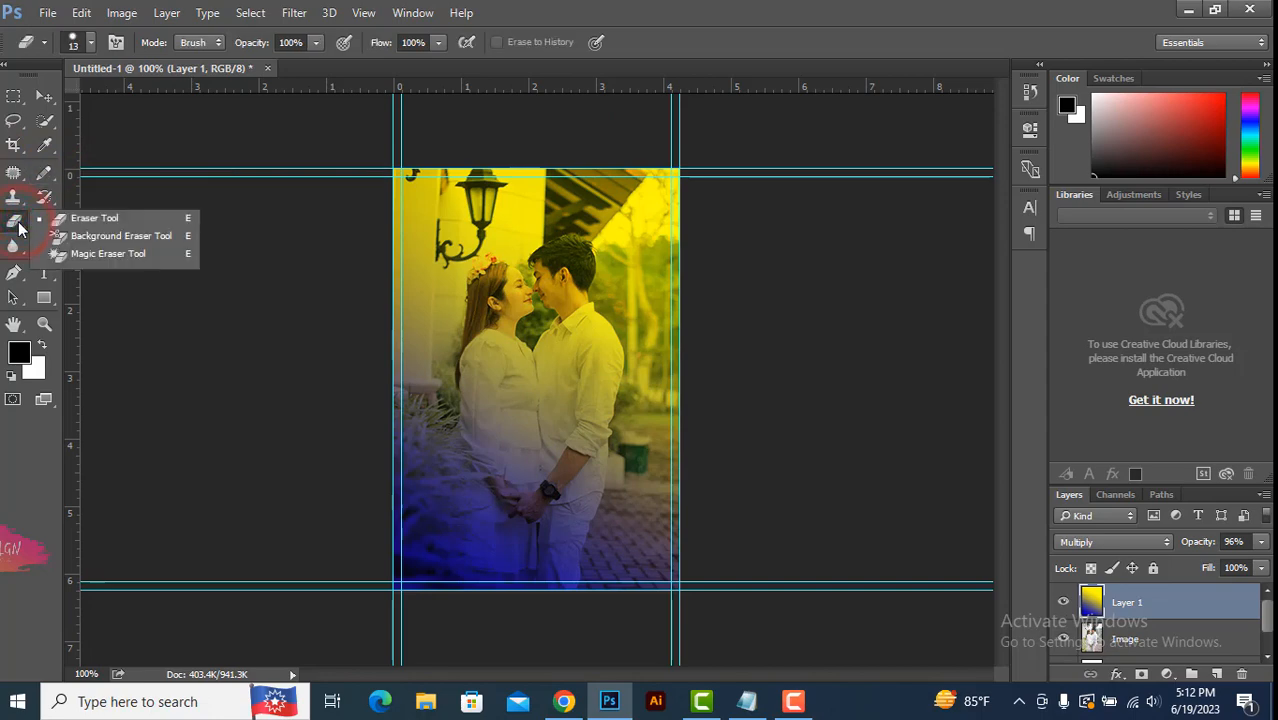
{"action": "left_click", "coordinate": [112, 222]}
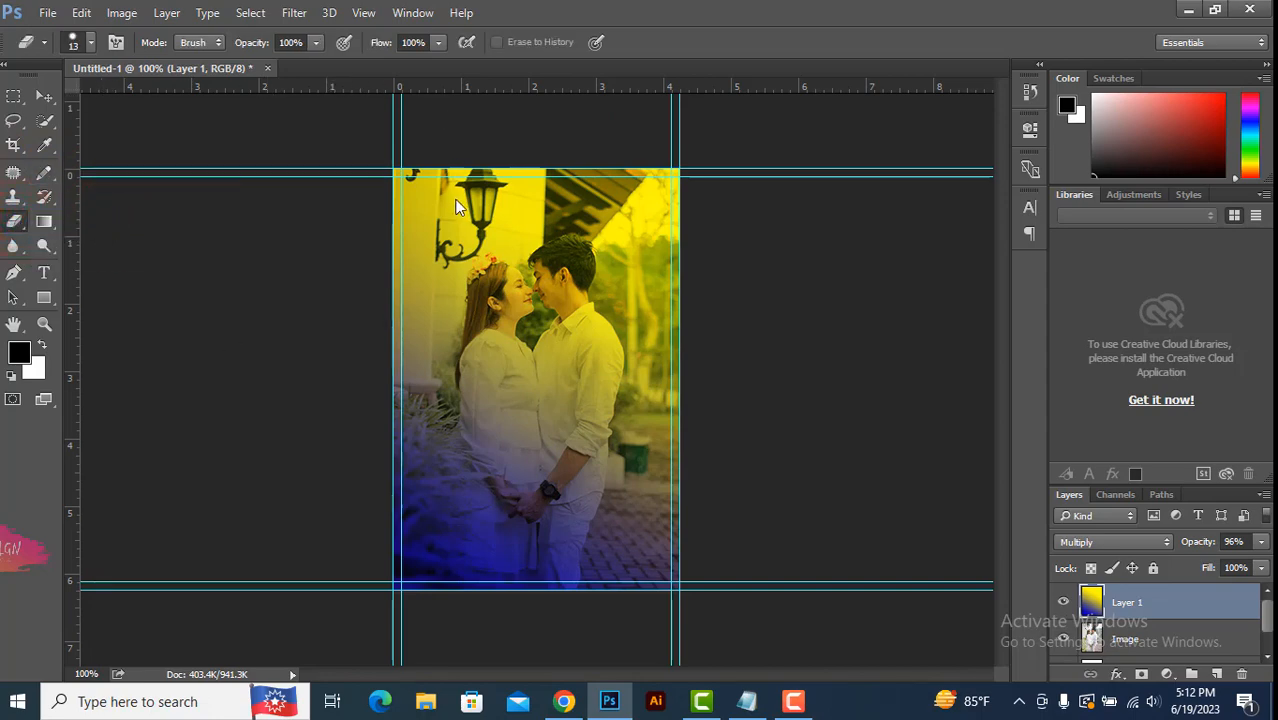
{"action": "left_click", "coordinate": [315, 42]}
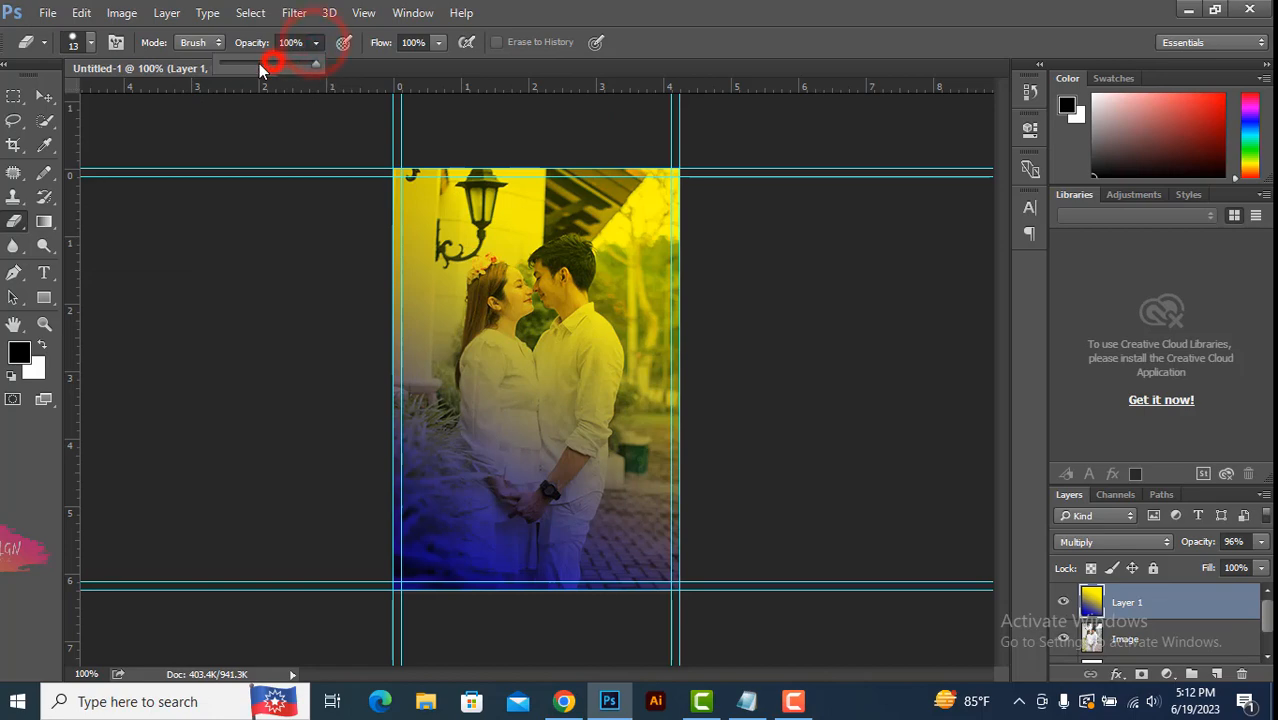
{"action": "left_click", "coordinate": [262, 63]}
{"action": "left_click", "coordinate": [606, 280]}
{"action": "left_click", "coordinate": [14, 222]}
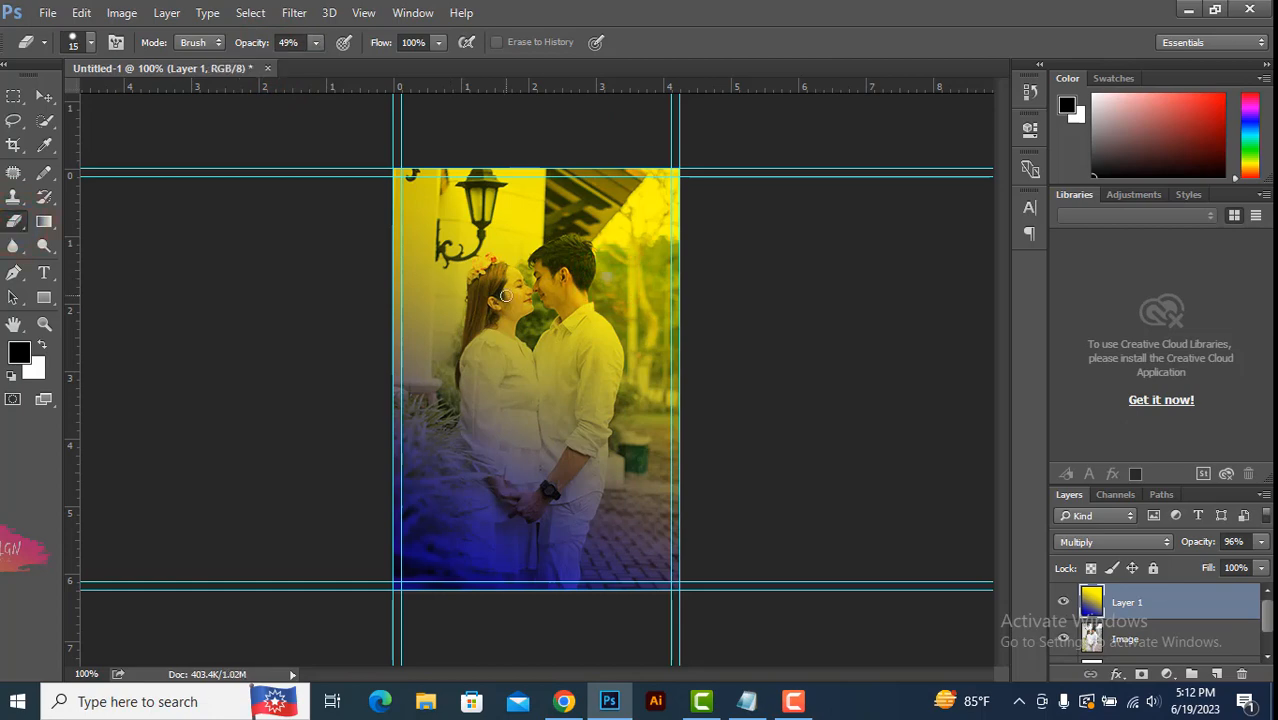
Step: Resize the eraser brush to 200 px and erase Layer 1's gradient across the upper part of the photo
{"action": "key", "text": "bracketright"}
{"action": "key", "text": "bracketright"}
{"action": "key", "text": "bracketright"}
{"action": "key", "text": "bracketright"}
{"action": "key", "text": "bracketright"}
{"action": "key", "text": "bracketright"}
{"action": "key", "text": "bracketright"}
{"action": "key", "text": "bracketright"}
{"action": "key", "text": "bracketright"}
{"action": "key", "text": "bracketright"}
{"action": "key", "text": "bracketright"}
{"action": "key", "text": "bracketleft"}
{"action": "key", "text": "bracketleft"}
{"action": "key", "text": "bracketleft"}
{"action": "key", "text": "bracketleft"}
{"action": "key", "text": "bracketleft"}
{"action": "key", "text": "bracketleft"}
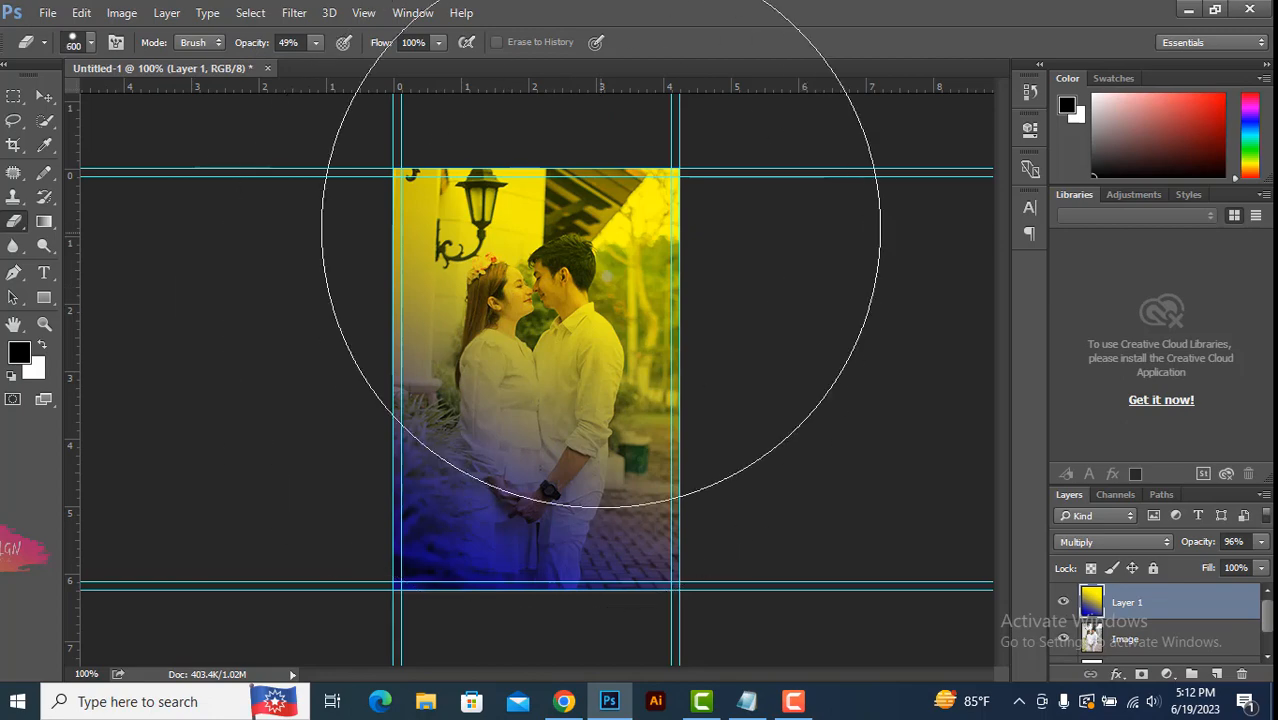
{"action": "mouse_move", "coordinate": [652, 228]}
{"action": "left_mouse_down"}
{"action": "mouse_move", "coordinate": [660, 215]}
{"action": "mouse_move", "coordinate": [462, 211]}
{"action": "left_mouse_up"}
{"action": "left_click", "coordinate": [392, 288]}
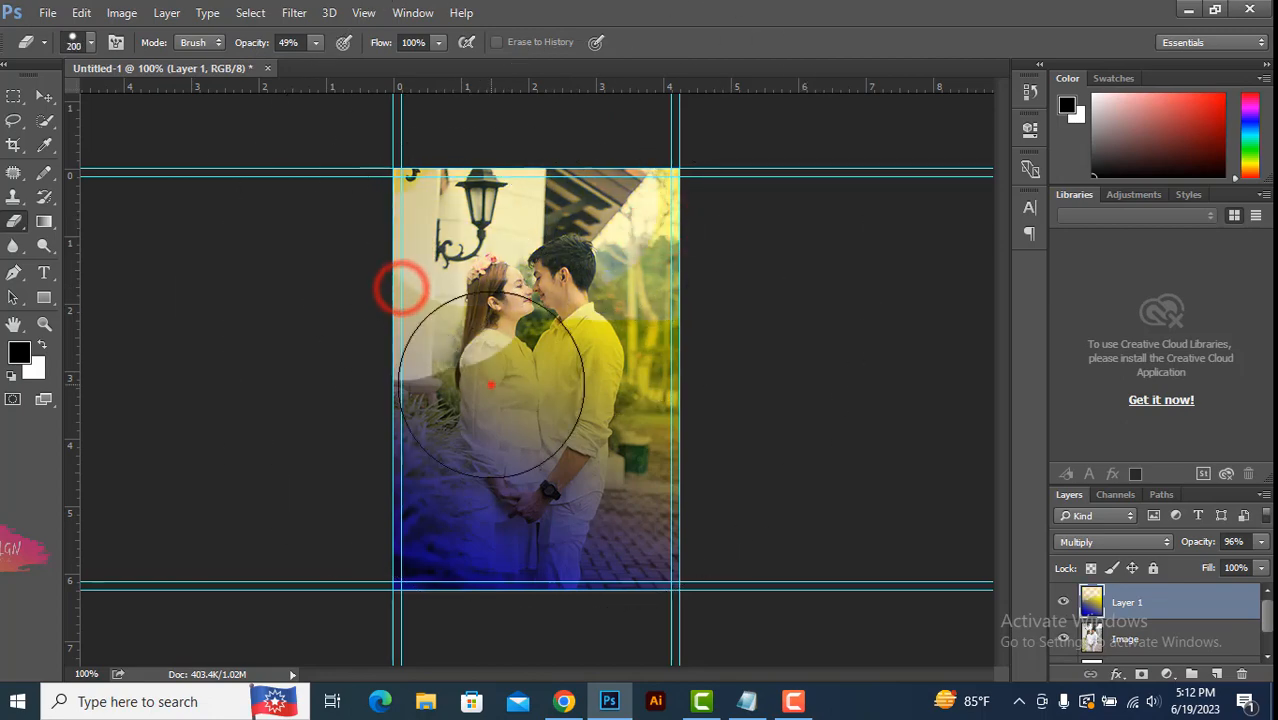
{"action": "left_click", "coordinate": [490, 385]}
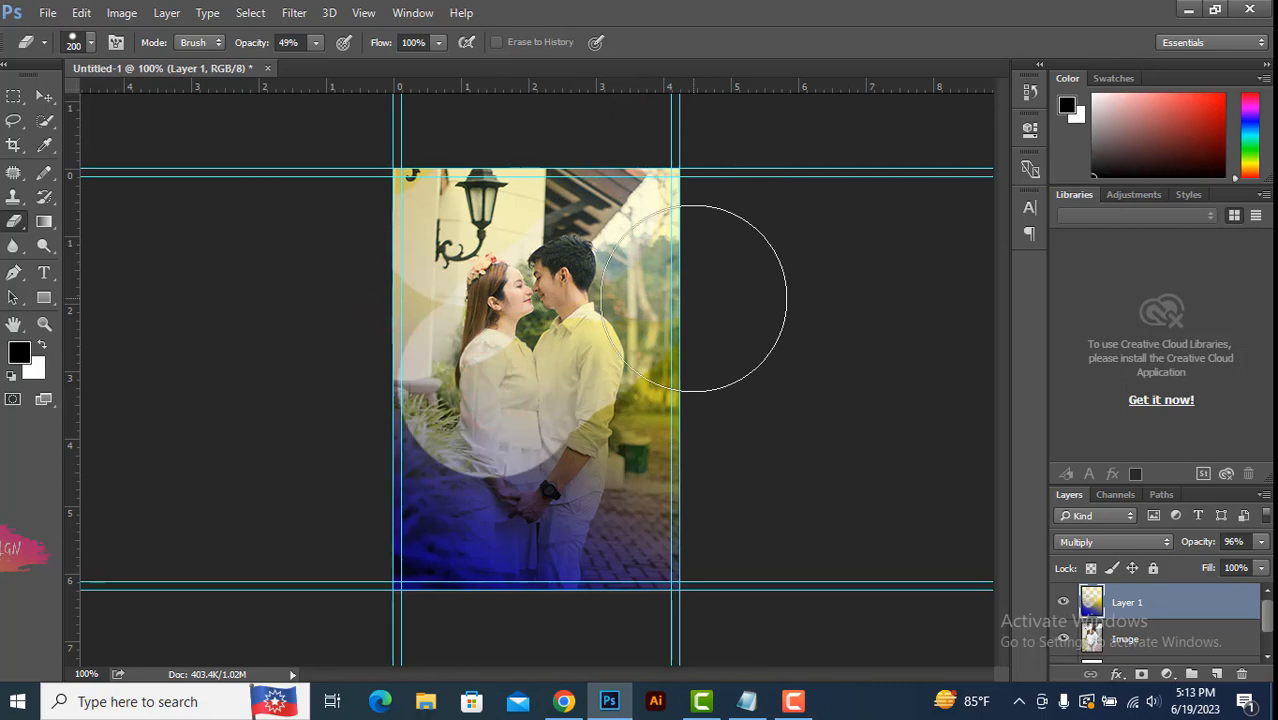
{"action": "key", "text": "ctrl+alt+z"}
{"action": "key", "text": "ctrl+alt+z"}
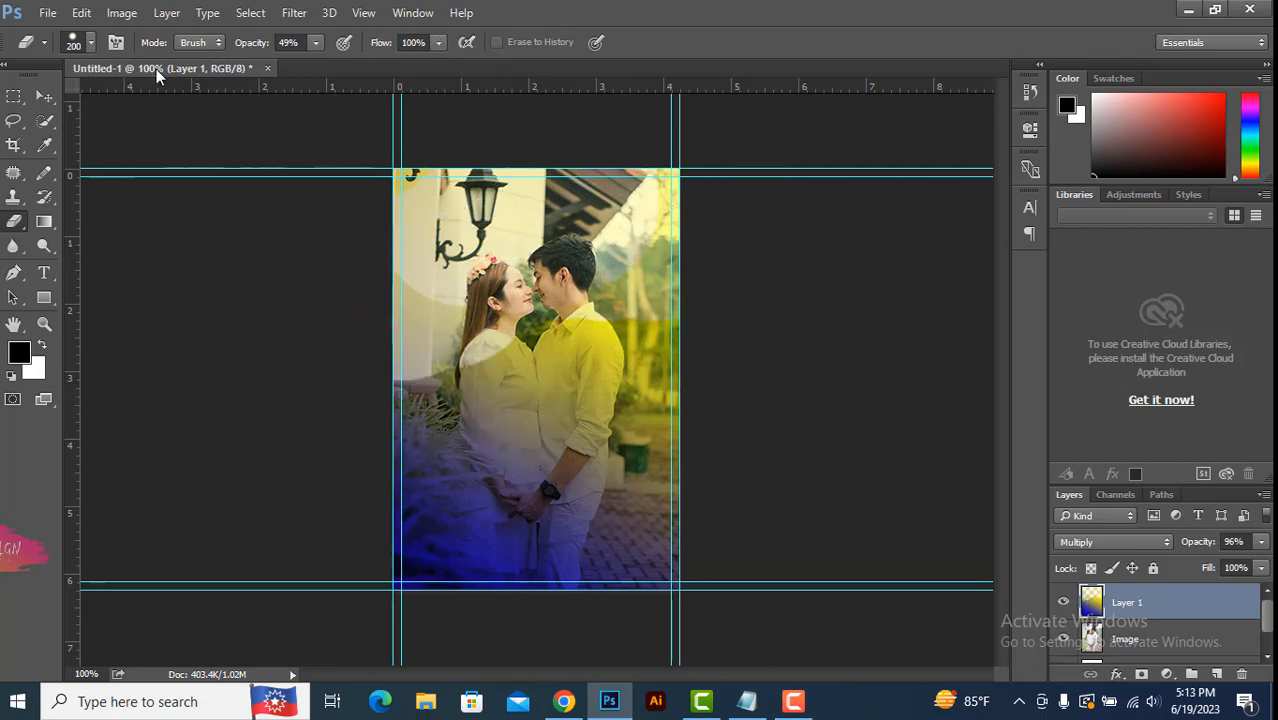
Step: Lower the eraser's hardness and softly erase Layer 1's gradient over the couple's upper bodies and the background beside them
{"action": "left_click", "coordinate": [91, 42]}
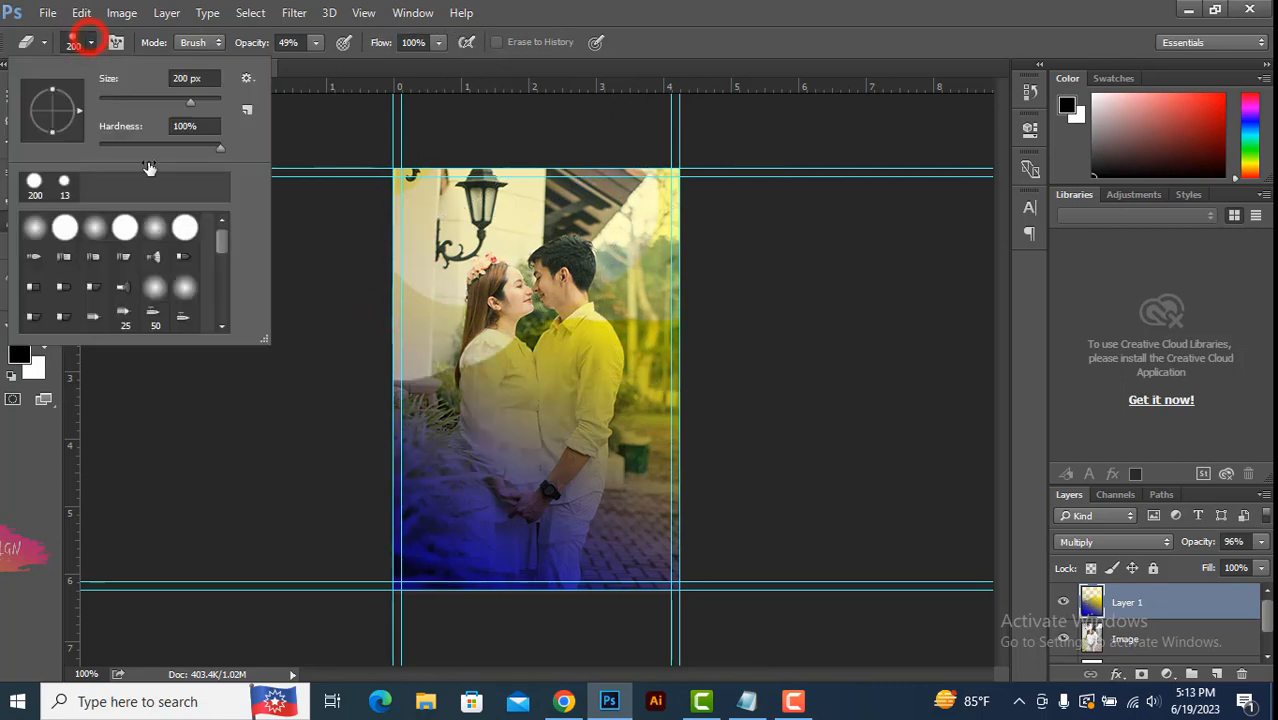
{"action": "left_click", "coordinate": [217, 147]}
{"action": "left_click", "coordinate": [517, 231]}
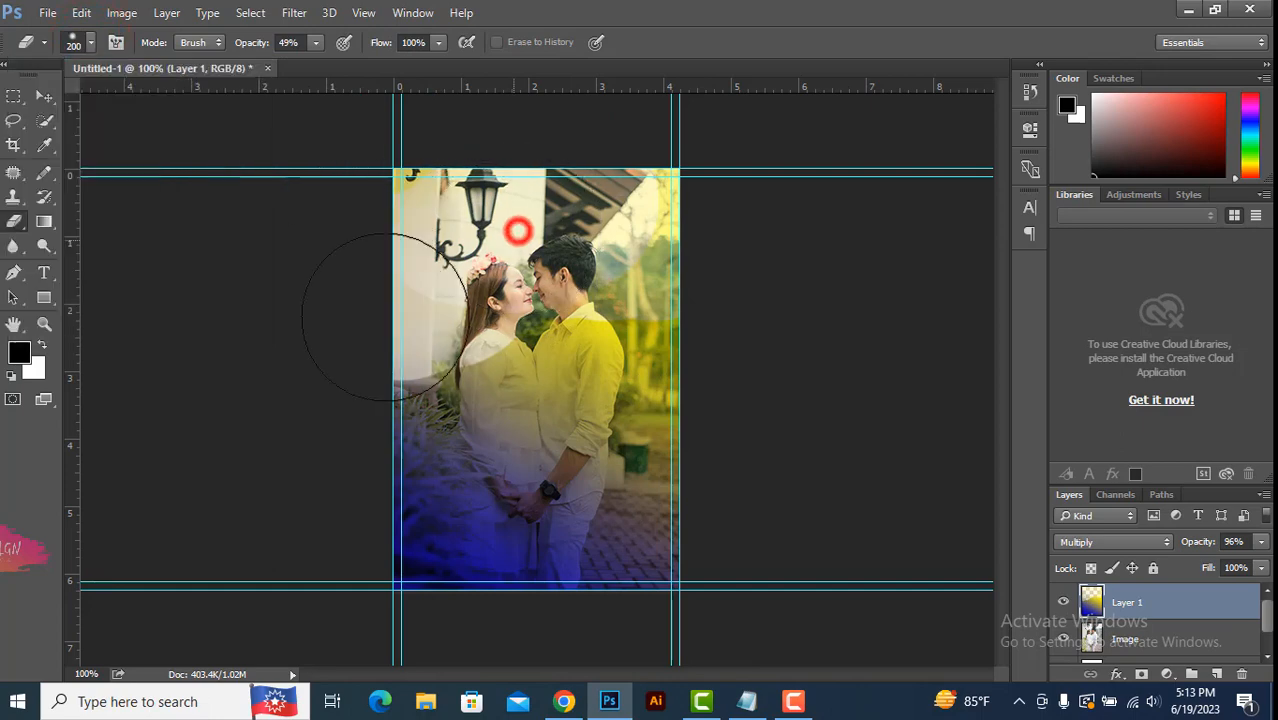
{"action": "mouse_move", "coordinate": [386, 316]}
{"action": "left_mouse_down"}
{"action": "mouse_move", "coordinate": [595, 266]}
{"action": "mouse_move", "coordinate": [445, 317]}
{"action": "mouse_move", "coordinate": [503, 315]}
{"action": "mouse_move", "coordinate": [613, 261]}
{"action": "mouse_move", "coordinate": [392, 344]}
{"action": "mouse_move", "coordinate": [489, 264]}
{"action": "mouse_move", "coordinate": [733, 213]}
{"action": "left_mouse_up"}
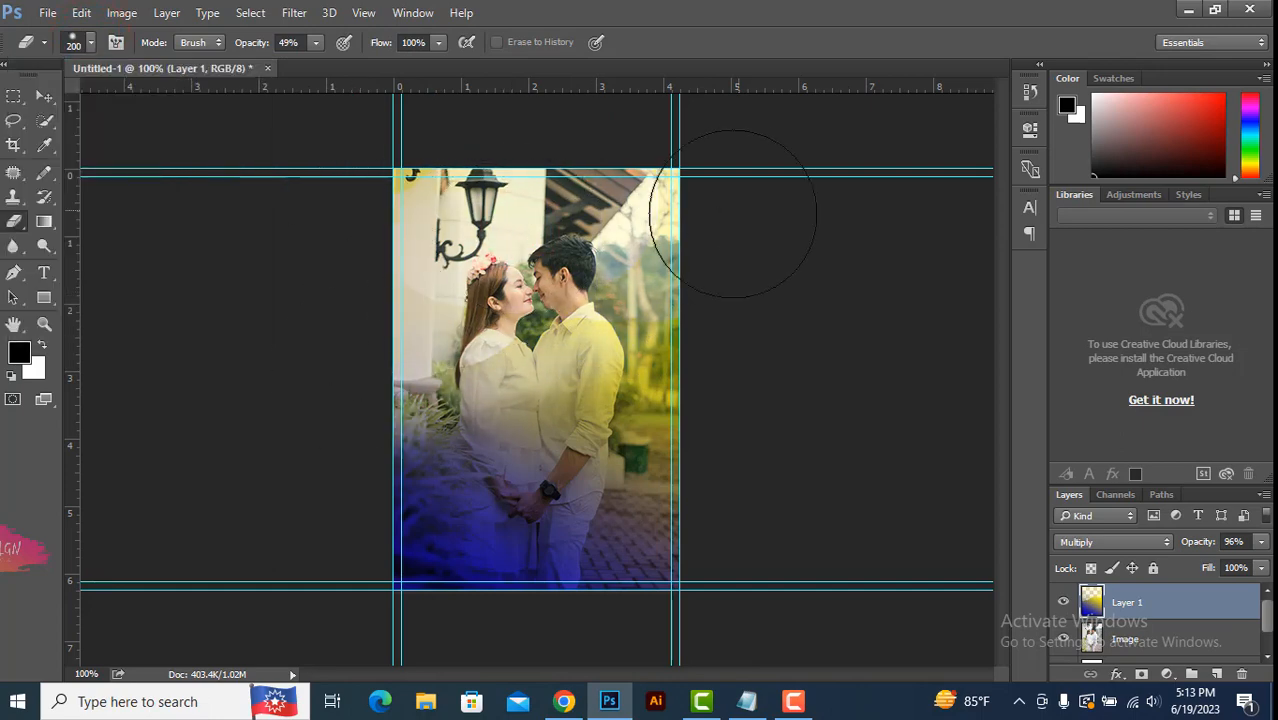
{"action": "left_click_drag", "start_coordinate": [673, 285], "coordinate": [300, 371]}
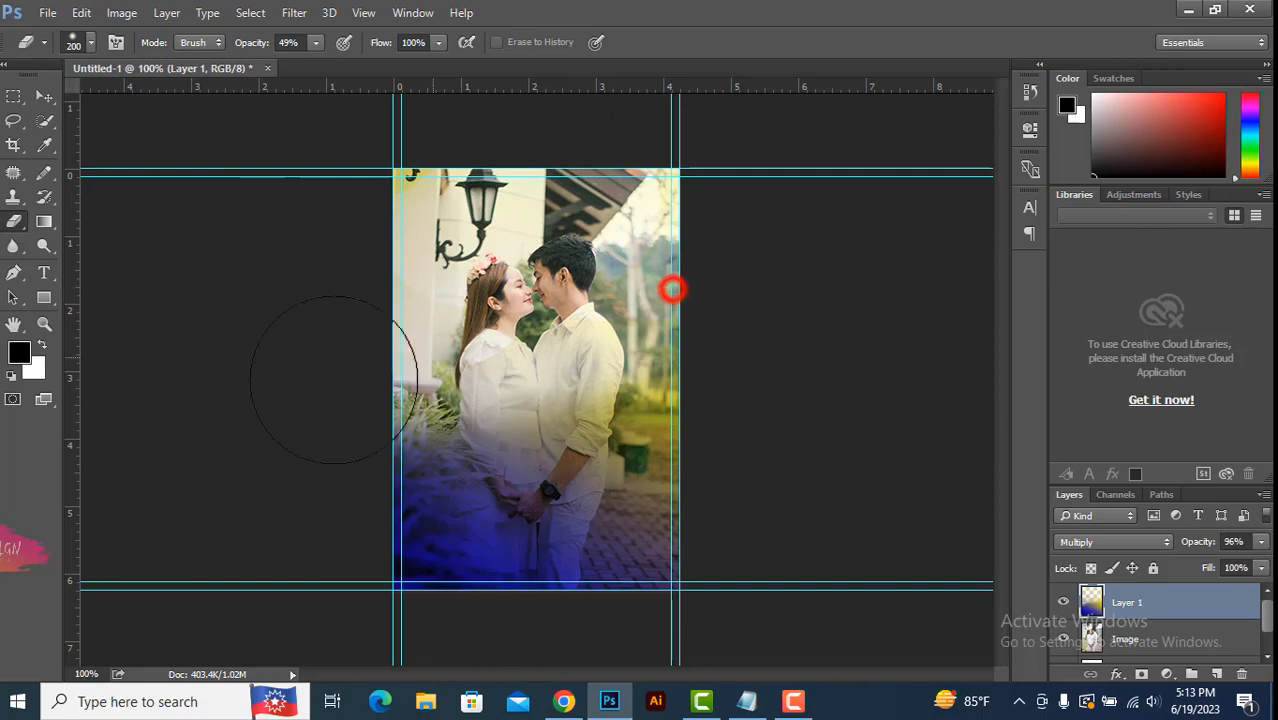
{"action": "left_click", "coordinate": [456, 185]}
{"action": "left_click", "coordinate": [699, 106]}
{"action": "left_click", "coordinate": [479, 150]}
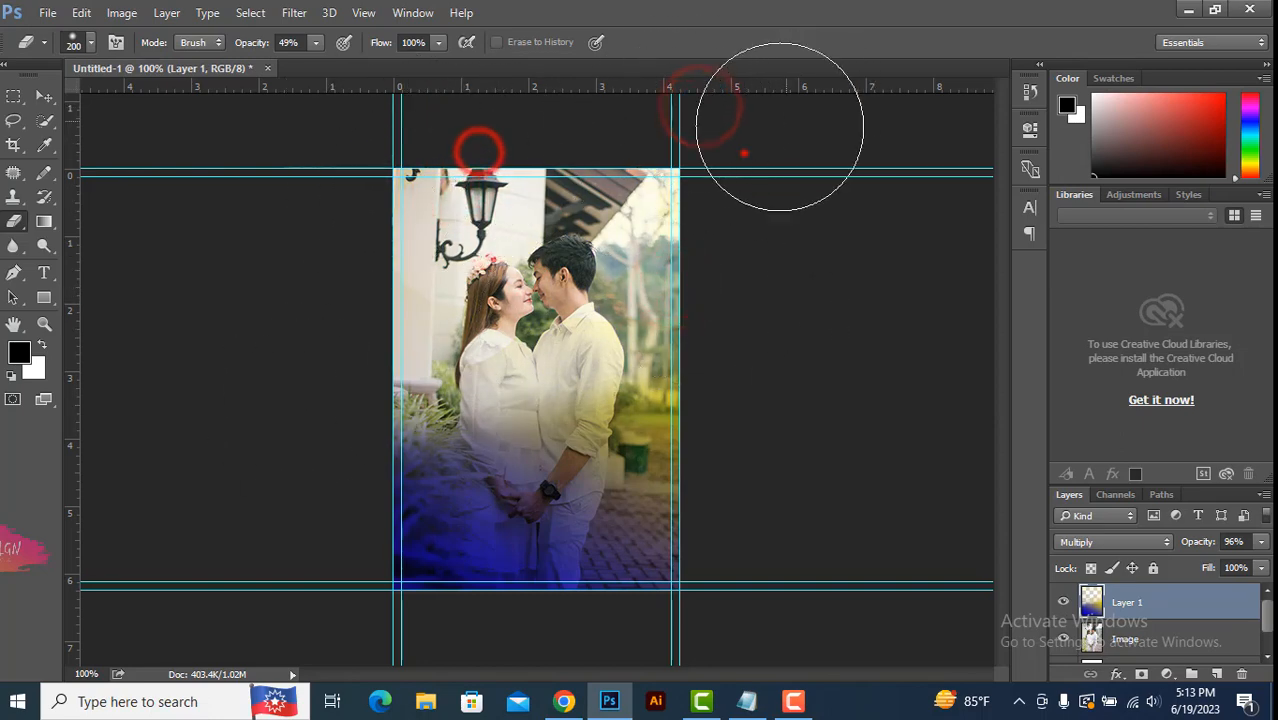
{"action": "left_click", "coordinate": [744, 153]}
{"action": "left_click", "coordinate": [591, 362]}
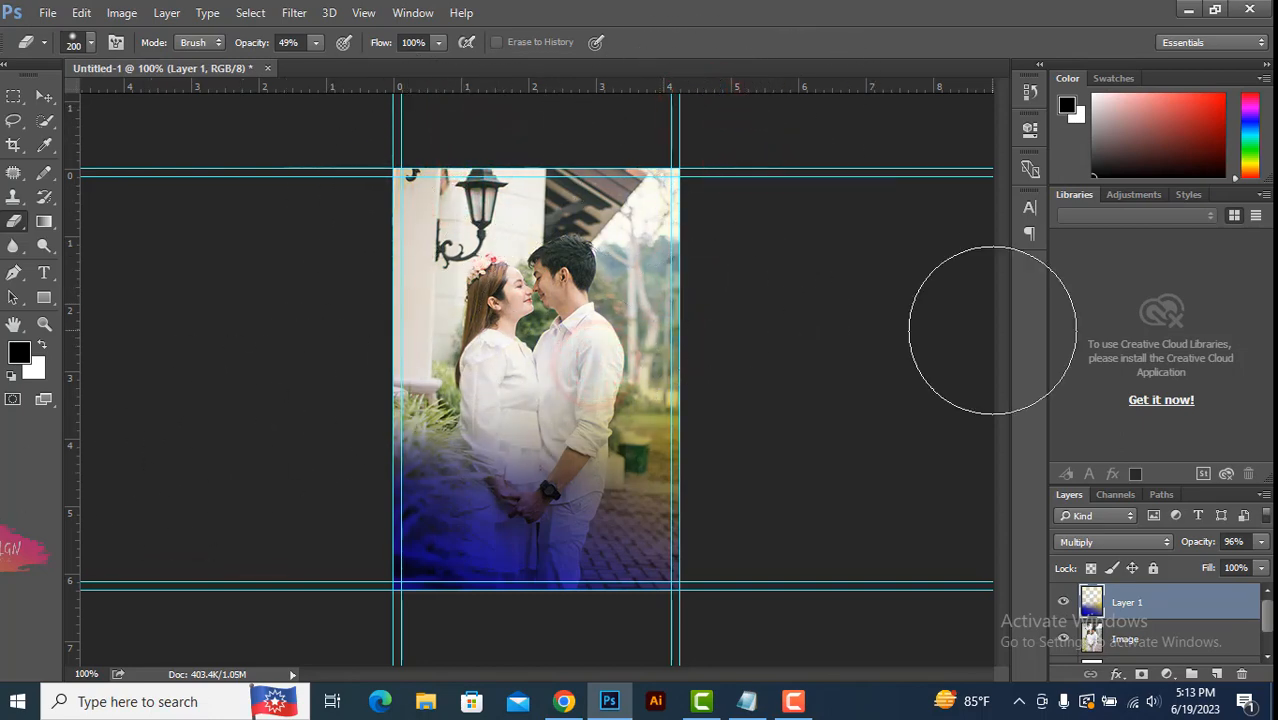
{"action": "key", "text": "ctrl+z"}
{"action": "key", "text": "ctrl+z"}
{"action": "key", "text": "ctrl+z"}
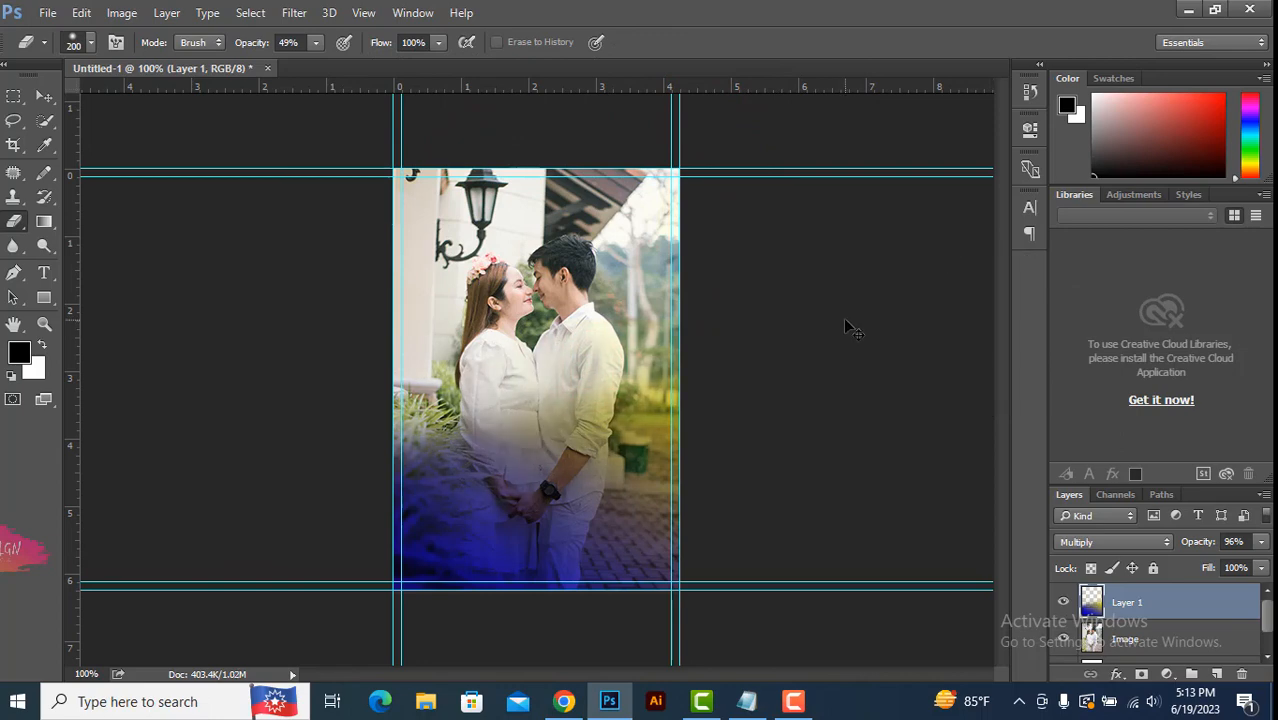
{"action": "key", "text": "ctrl+z"}
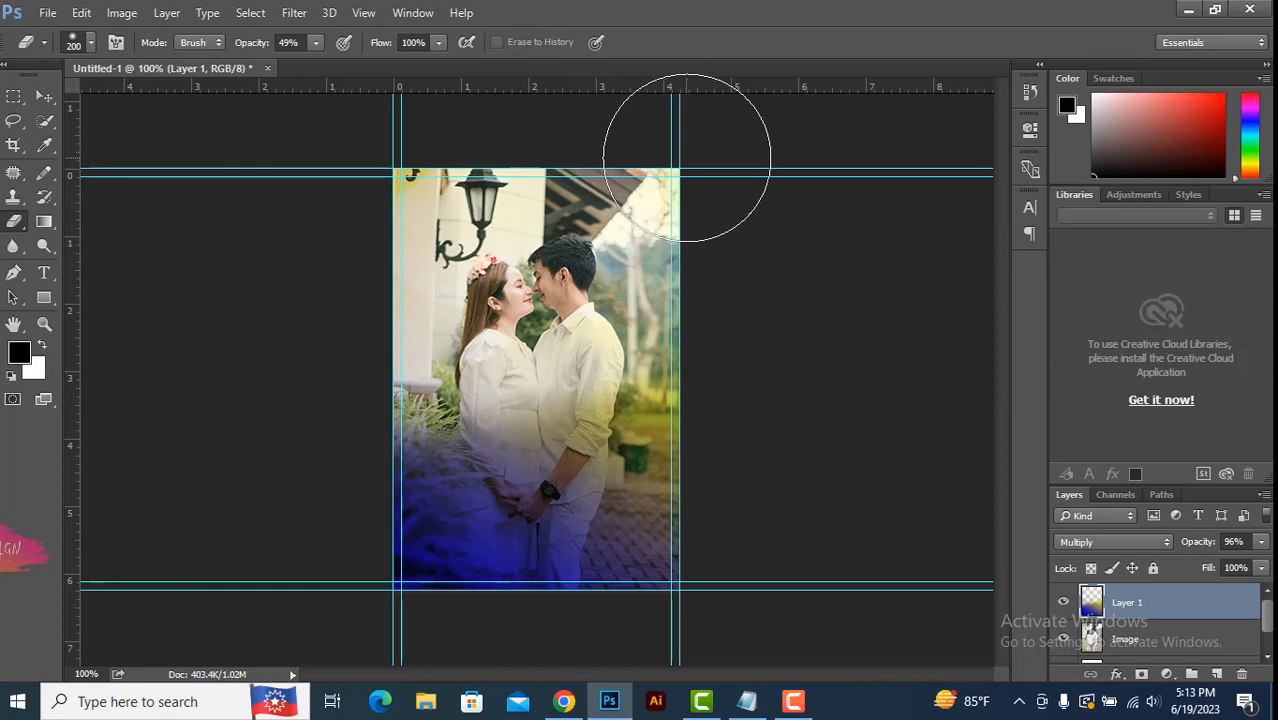
Step: Erase the remaining yellow tint on Layer 1 along the photo's top edge and upper corners
{"action": "left_click", "coordinate": [419, 165]}
{"action": "left_click", "coordinate": [676, 143]}
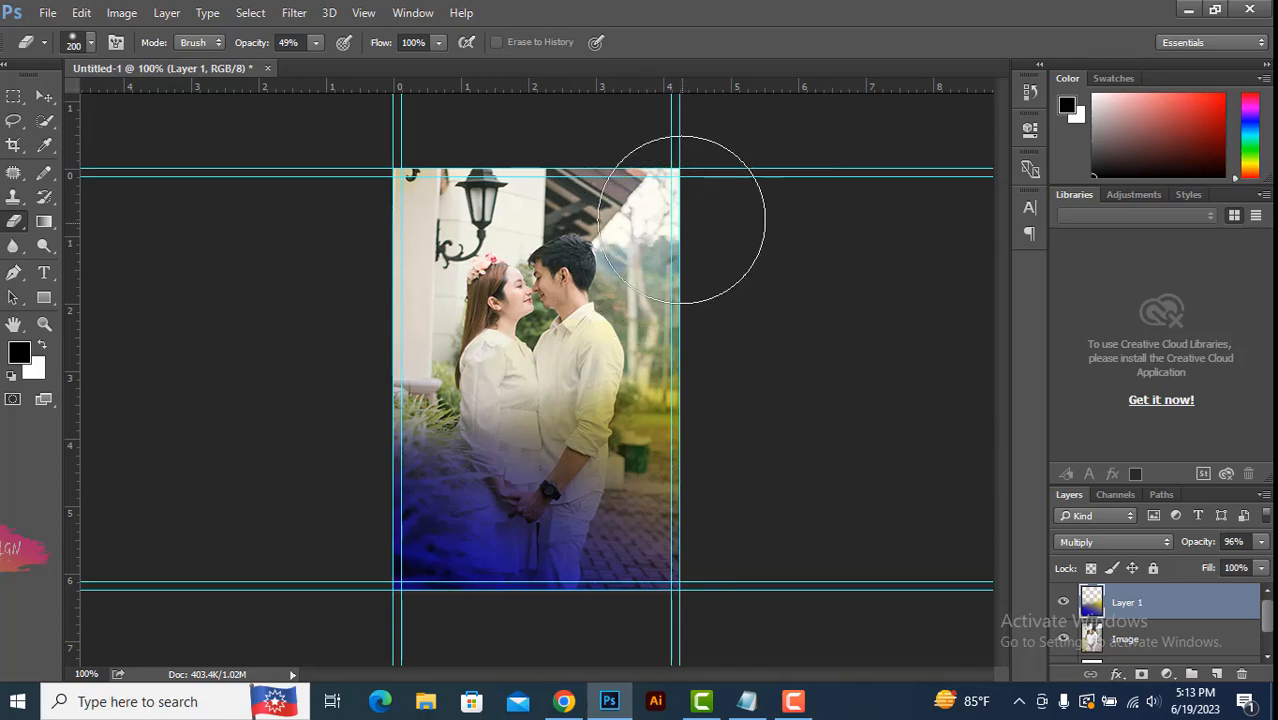
{"action": "left_click", "coordinate": [601, 162]}
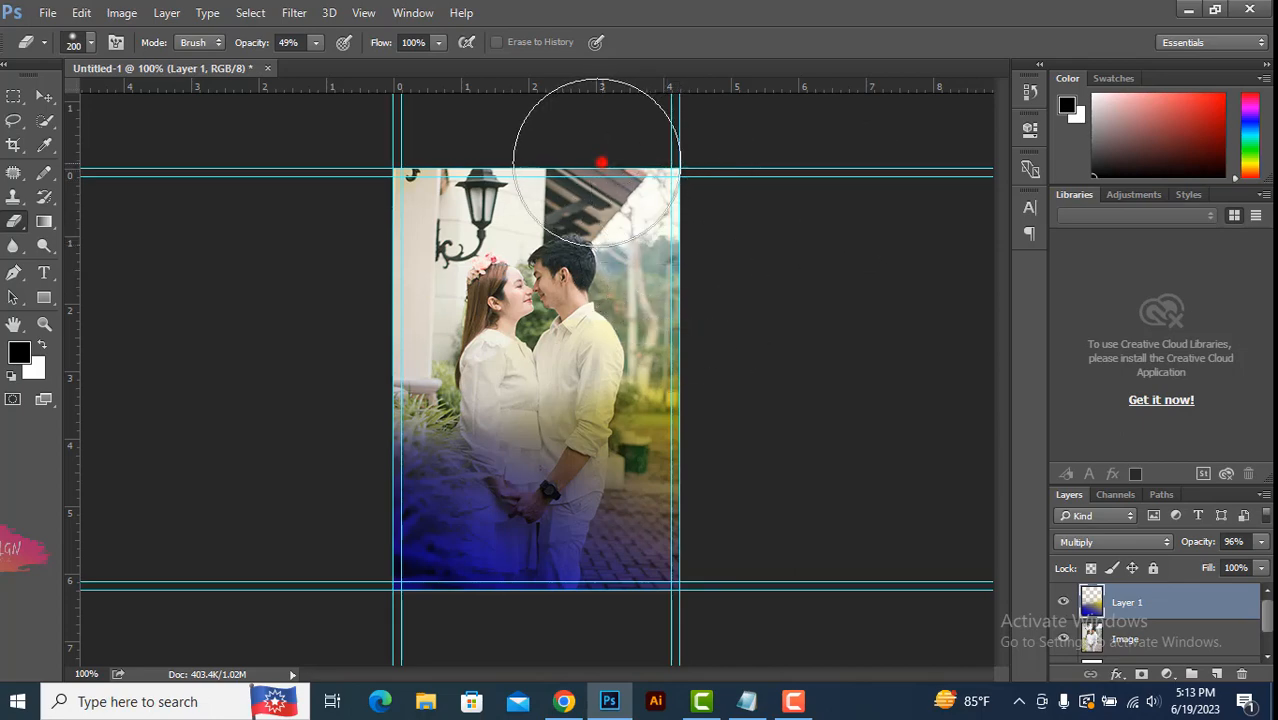
{"action": "left_click", "coordinate": [442, 150]}
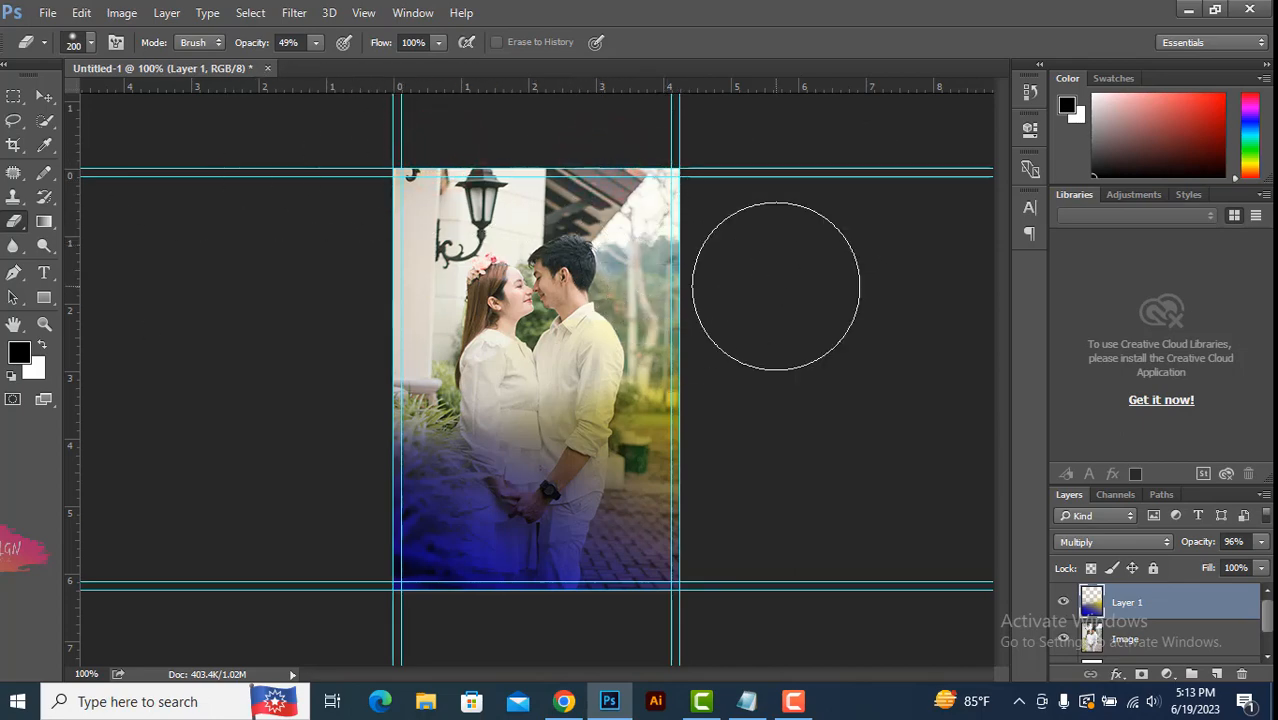
{"action": "left_click", "coordinate": [590, 173]}
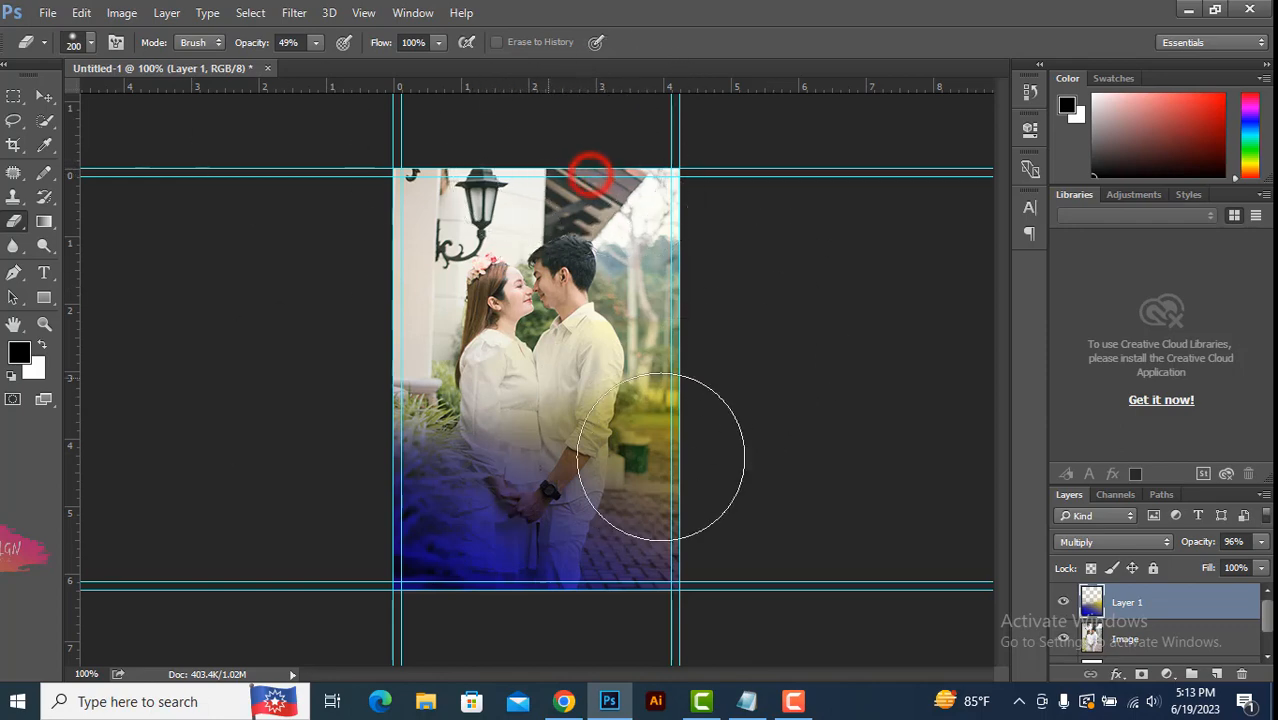
Step: Copy the line "THE WEEDING OF" from the open Notepad document and return to Photoshop
{"action": "left_click", "coordinate": [42, 95]}
{"action": "left_click", "coordinate": [746, 701]}
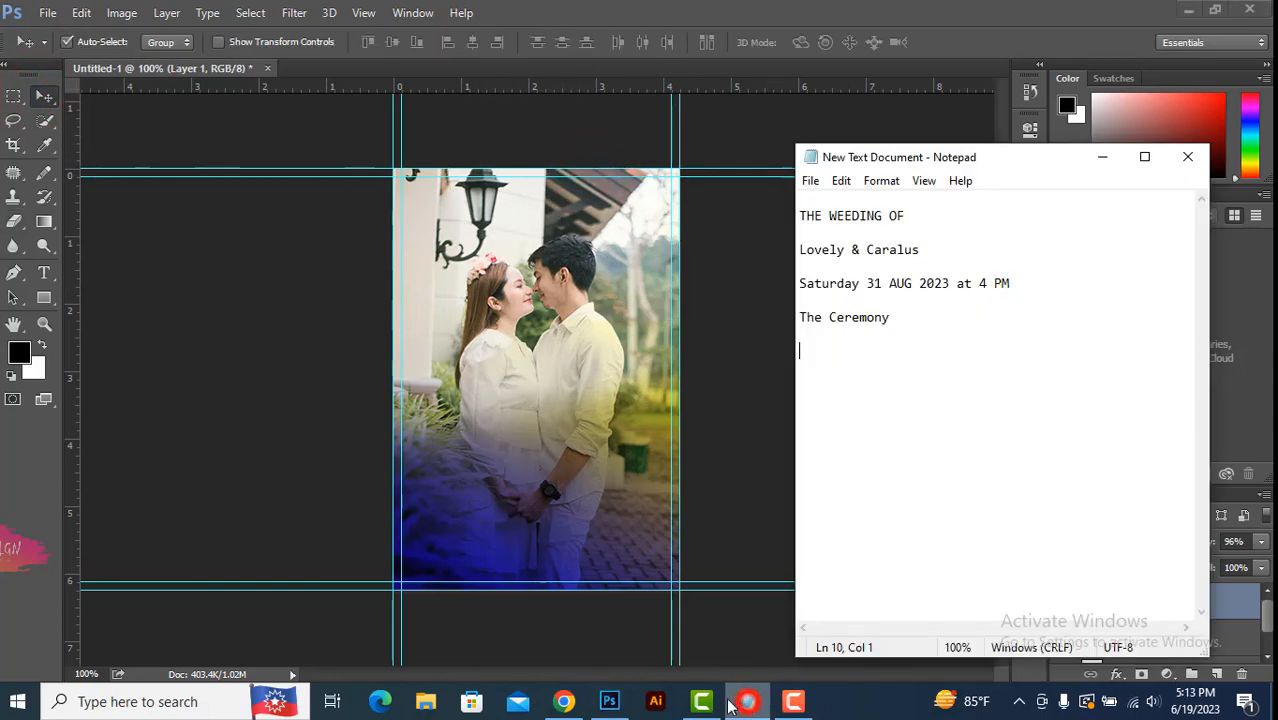
{"action": "left_click_drag", "start_coordinate": [800, 215], "coordinate": [907, 216]}
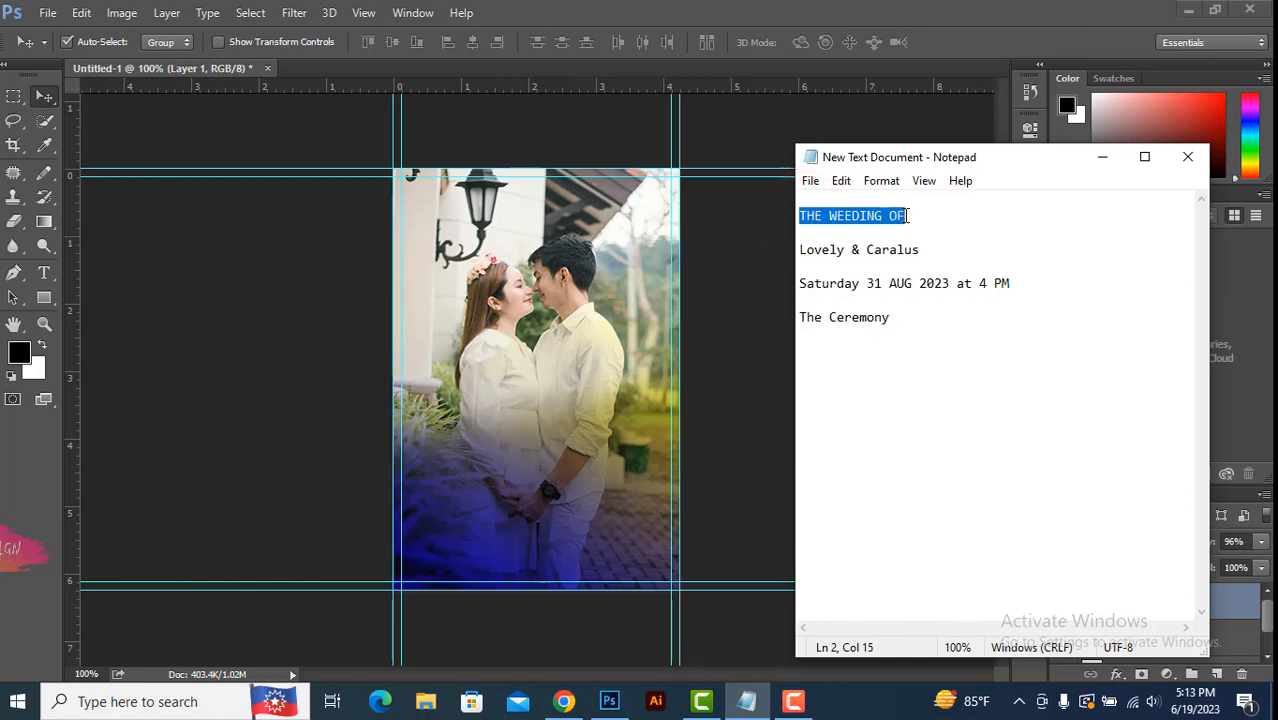
{"action": "left_click", "coordinate": [698, 327]}
Step: Add the copied text "THE WEEDING OF" as 48 pt horizontal type across the couple
{"action": "left_click", "coordinate": [44, 272]}
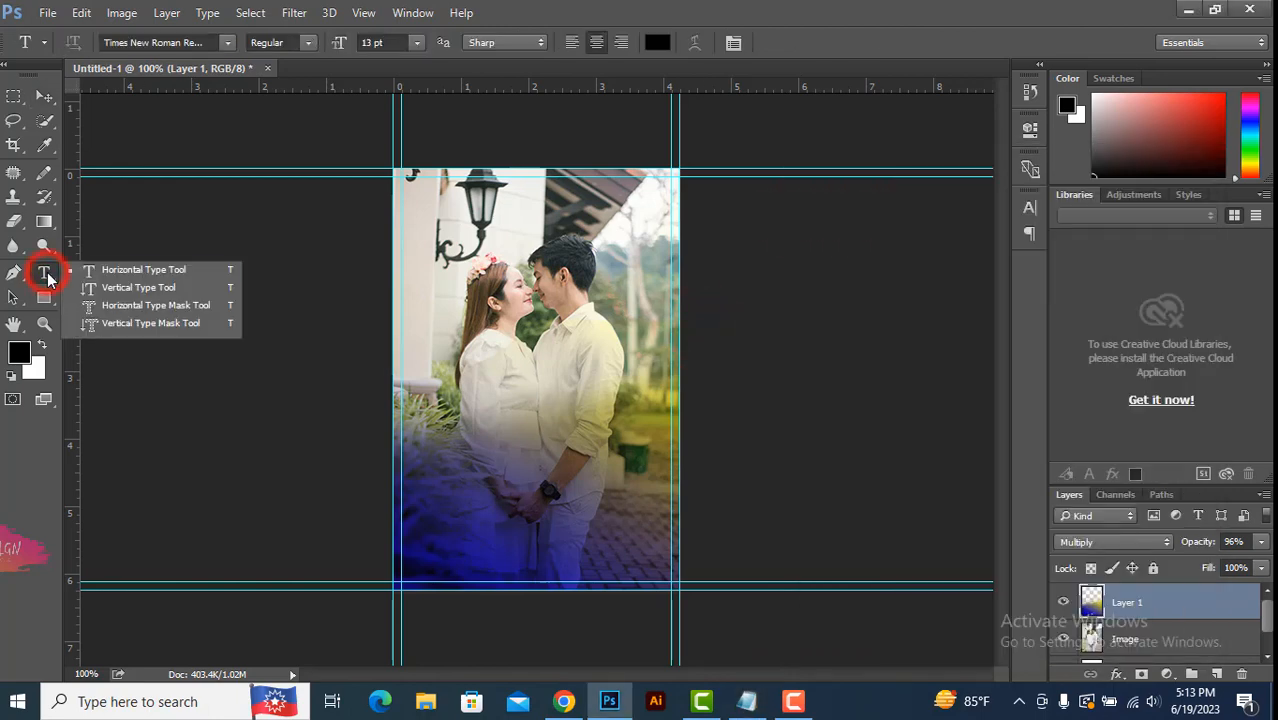
{"action": "left_click", "coordinate": [499, 425]}
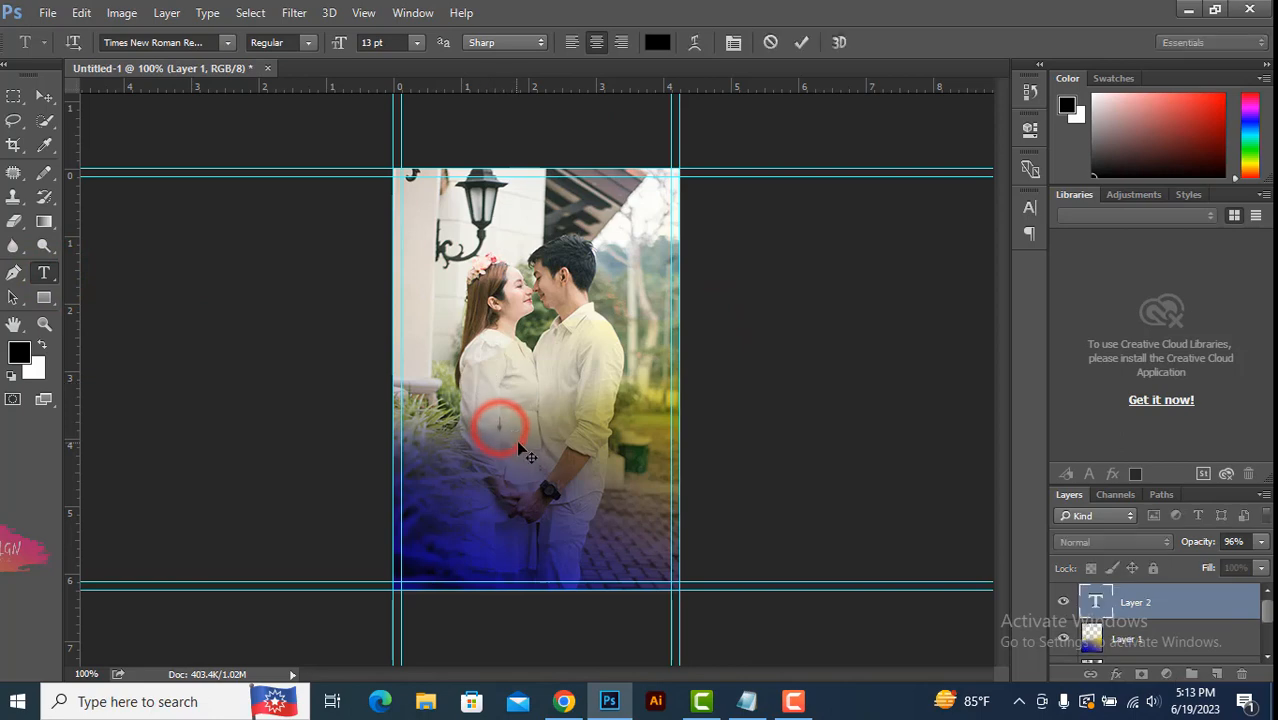
{"action": "left_click", "coordinate": [417, 42]}
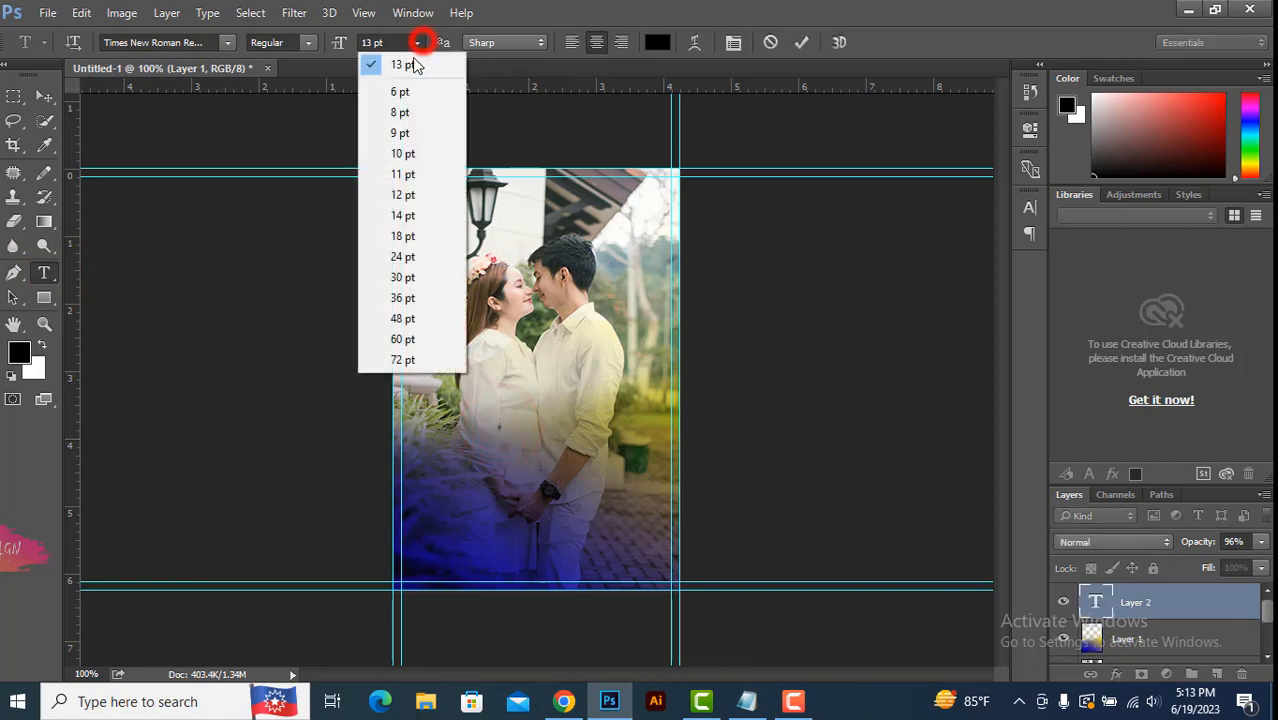
{"action": "left_click", "coordinate": [418, 317]}
{"action": "type", "text": "WEEDING OF"}
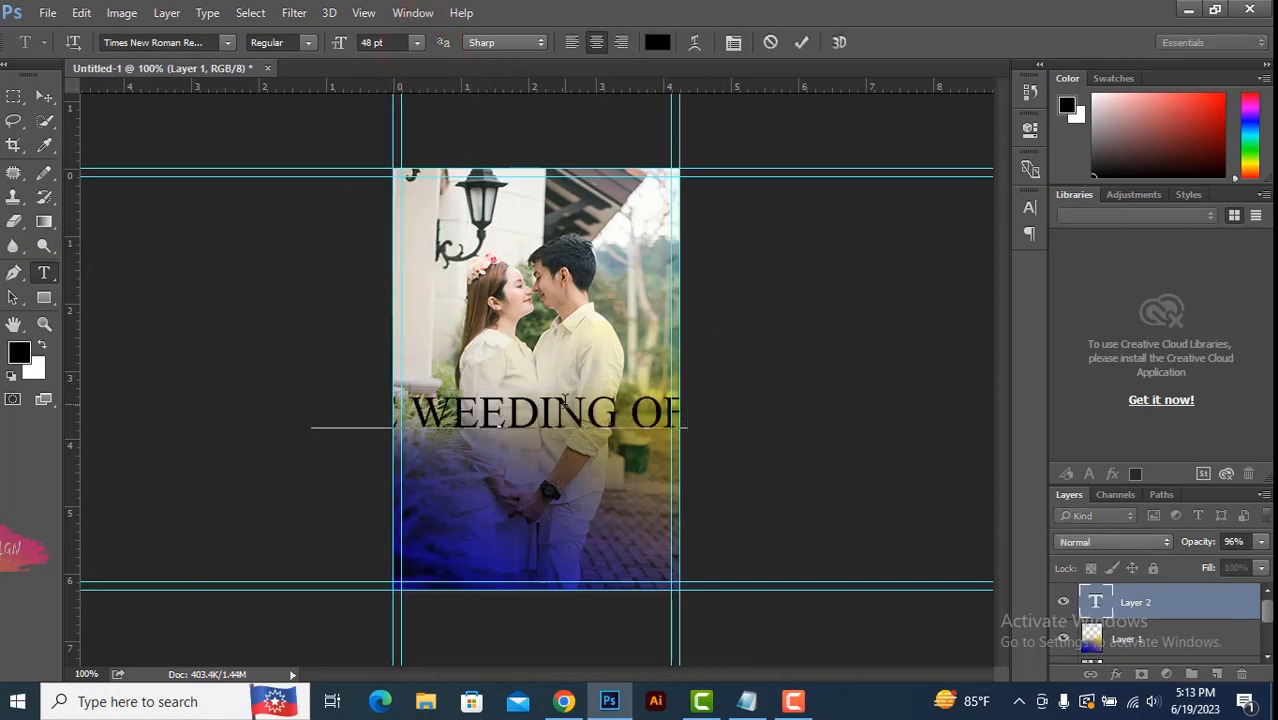
Step: Reduce the "THE WEEDING OF" text to 18 pt and move it slightly up and right, over the couple's torsos
{"action": "key", "text": "ctrl+a"}
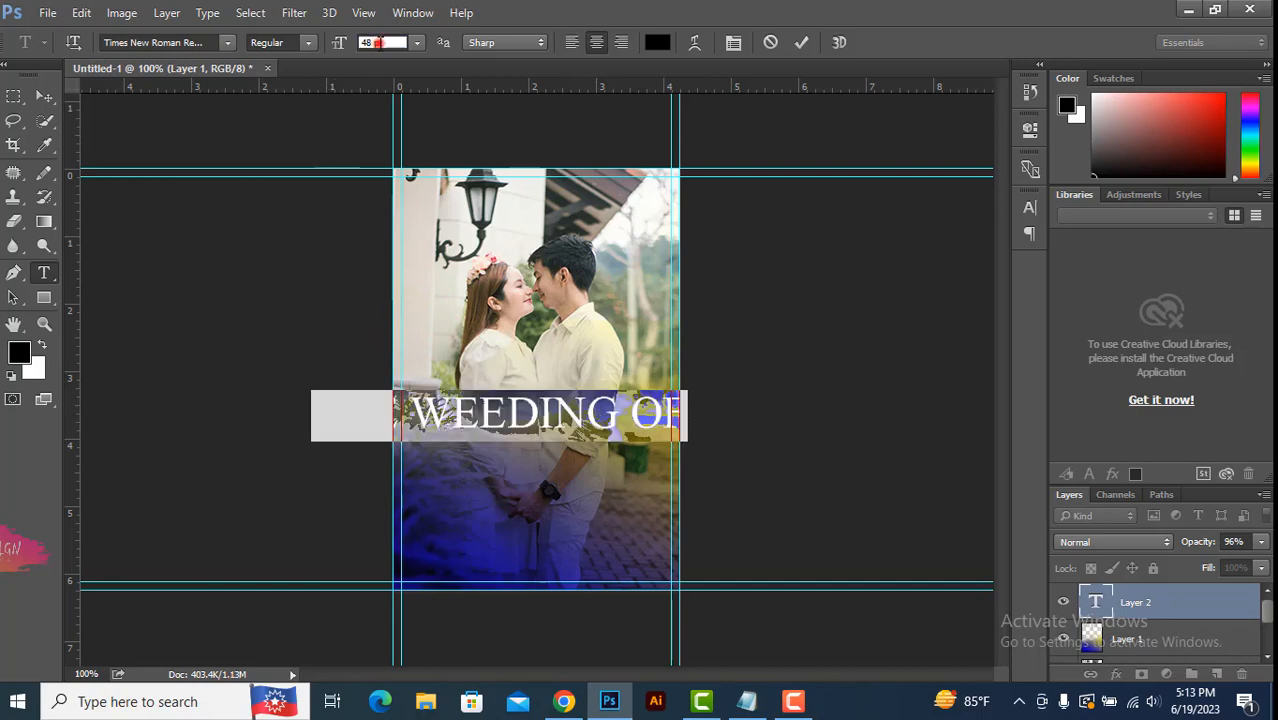
{"action": "scroll", "coordinate": [382, 48], "scroll_direction": "down", "scroll_amount": 20}
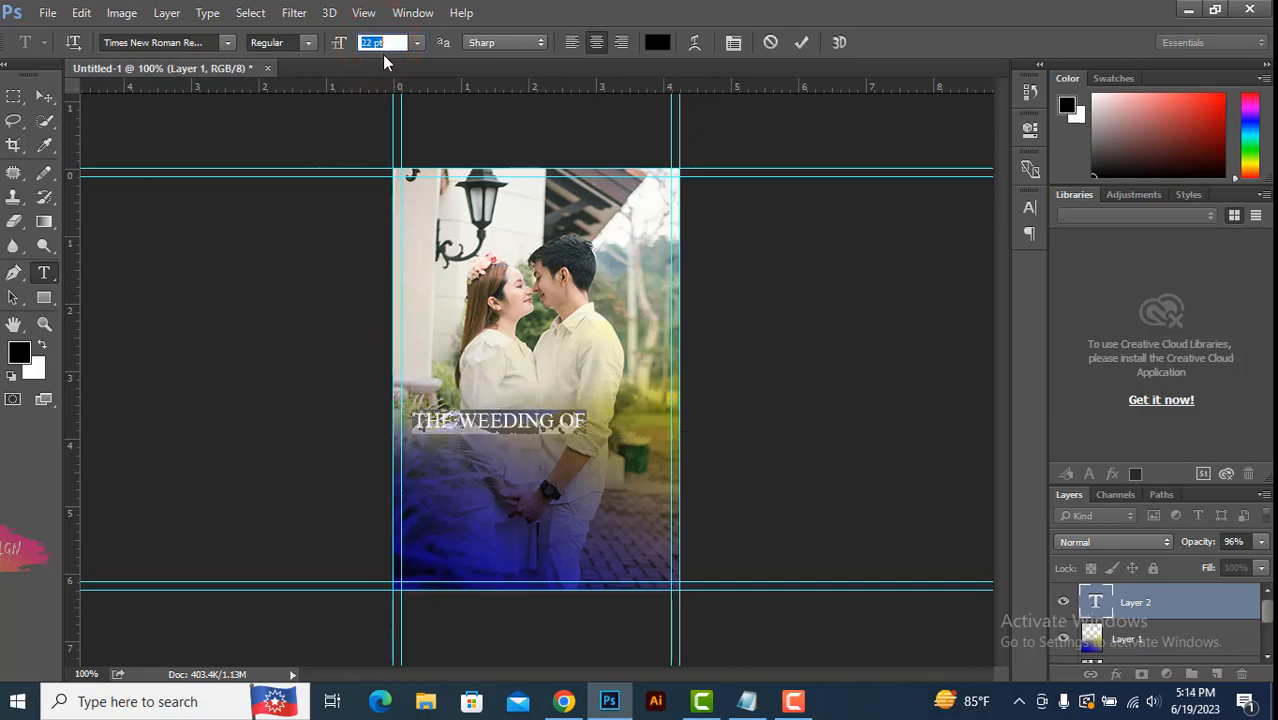
{"action": "scroll", "coordinate": [370, 44], "scroll_direction": "down", "scroll_amount": 2}
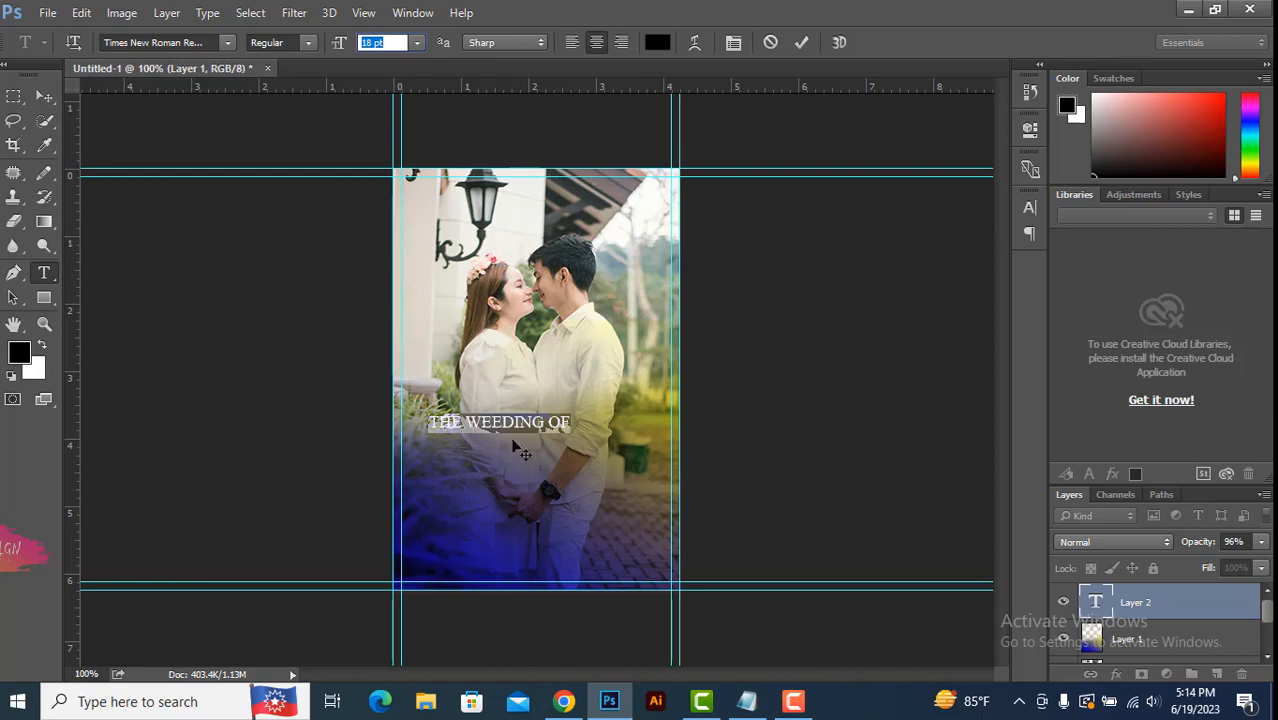
{"action": "left_click_drag", "start_coordinate": [513, 447], "coordinate": [547, 456]}
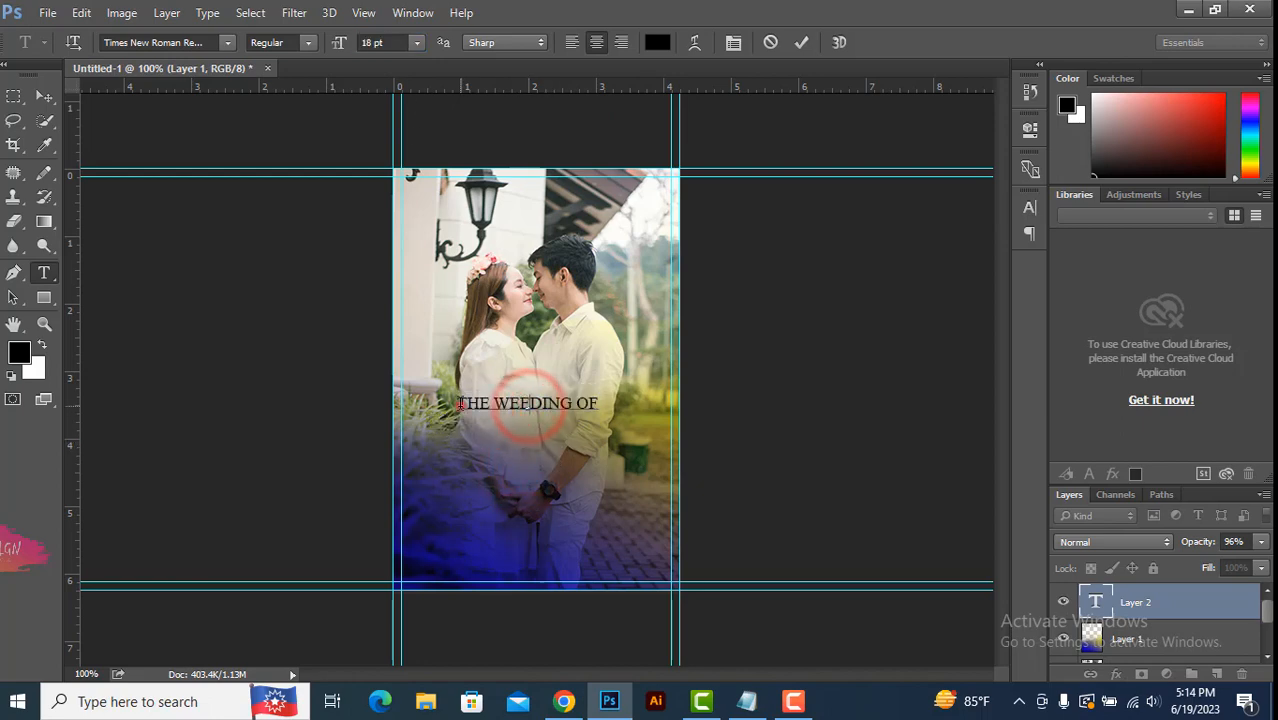
Step: Make the "THE WEEDING OF" text bold and commit the type edit
{"action": "left_click", "coordinate": [302, 43]}
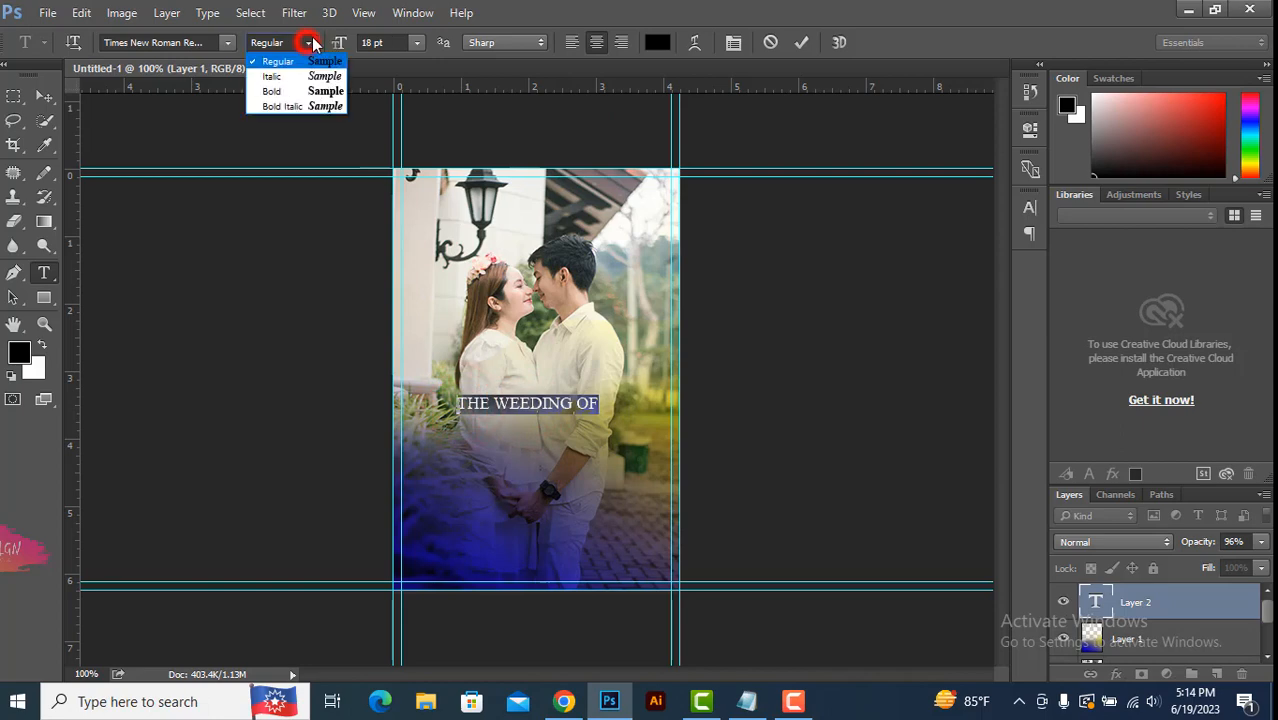
{"action": "left_click", "coordinate": [283, 89]}
{"action": "left_click", "coordinate": [44, 96]}
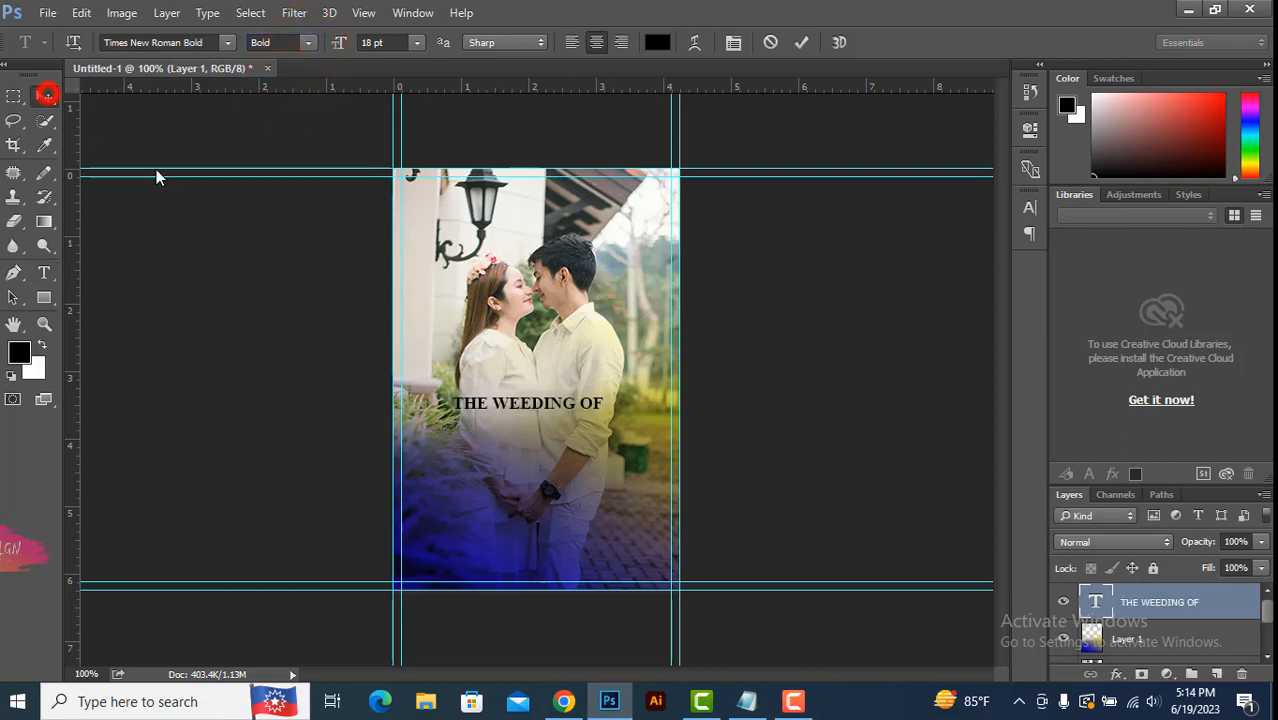
Step: Copy the line with the couple's names from the Notepad document and return to Photoshop
{"action": "left_click", "coordinate": [748, 706]}
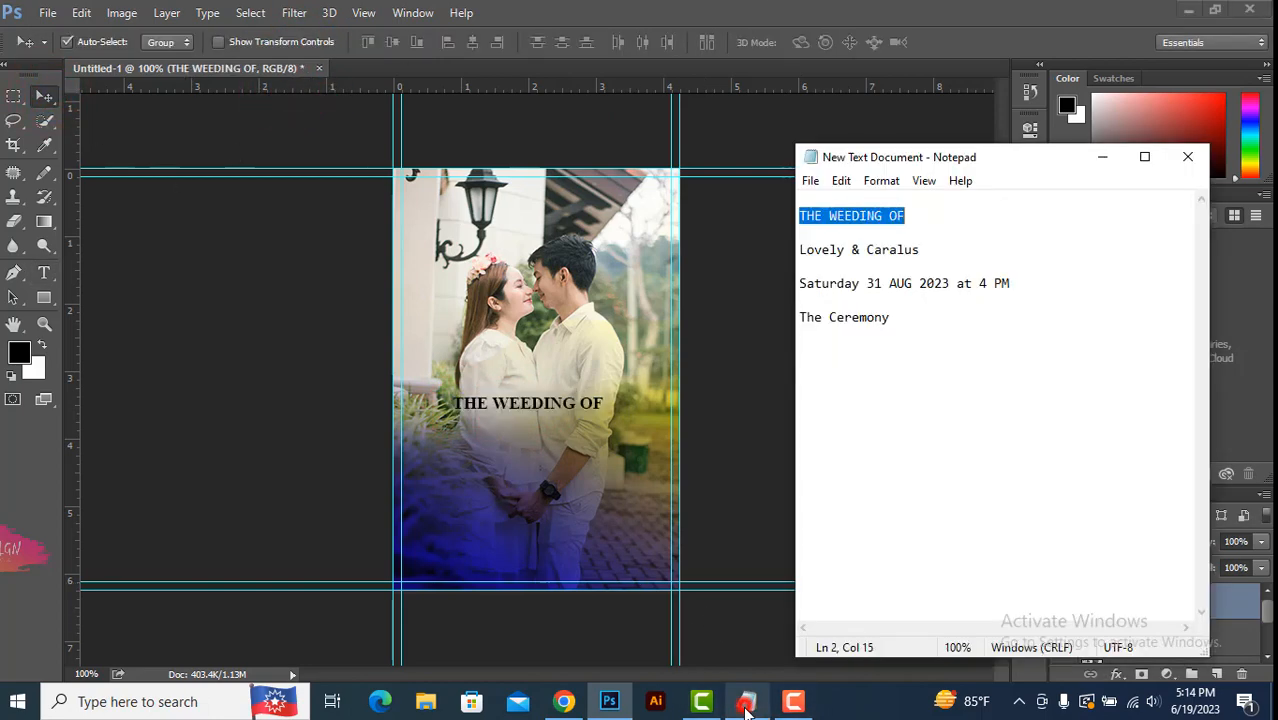
{"action": "left_click_drag", "start_coordinate": [803, 249], "coordinate": [925, 250]}
{"action": "left_click", "coordinate": [542, 432]}
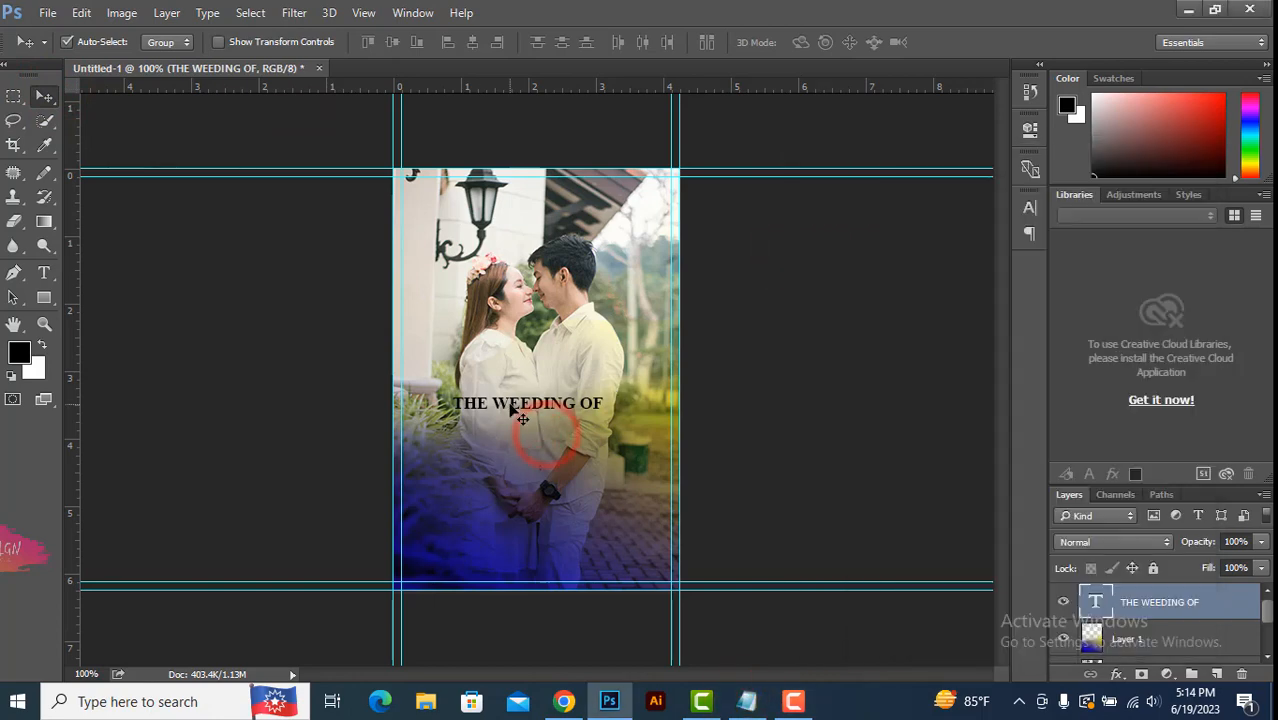
Step: Duplicate the "THE WEEDING OF" text just below the original and replace the copy's wording with the copied couple's names
{"action": "left_click_drag", "start_coordinate": [510, 405], "coordinate": [510, 433]}
{"action": "left_click", "coordinate": [44, 272]}
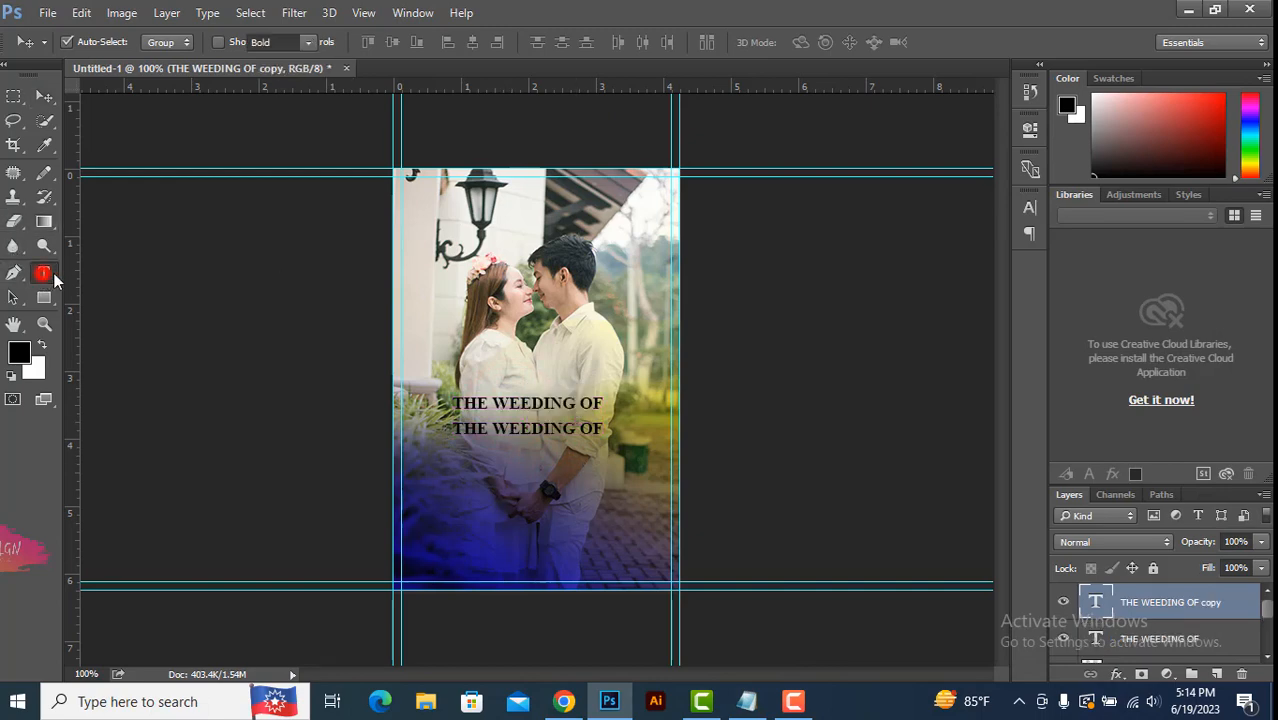
{"action": "left_click_drag", "start_coordinate": [456, 428], "coordinate": [684, 428]}
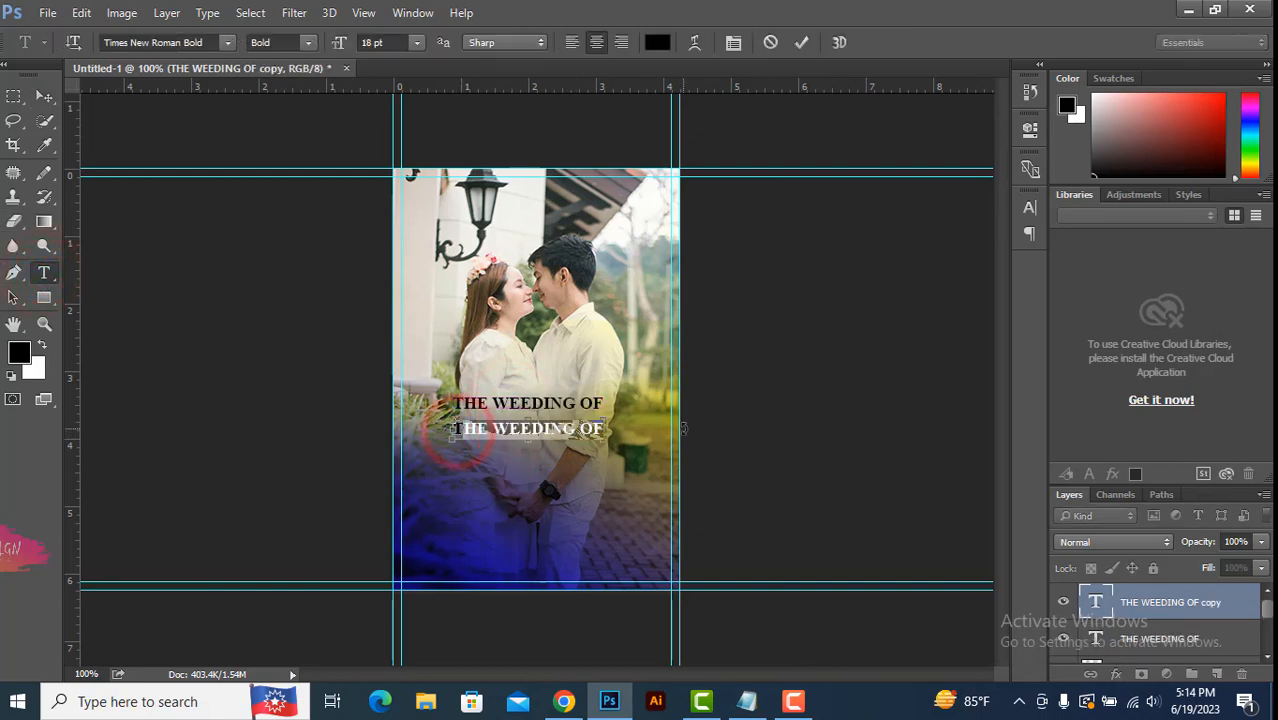
{"action": "type", "text": "Lovely & Caralus"}
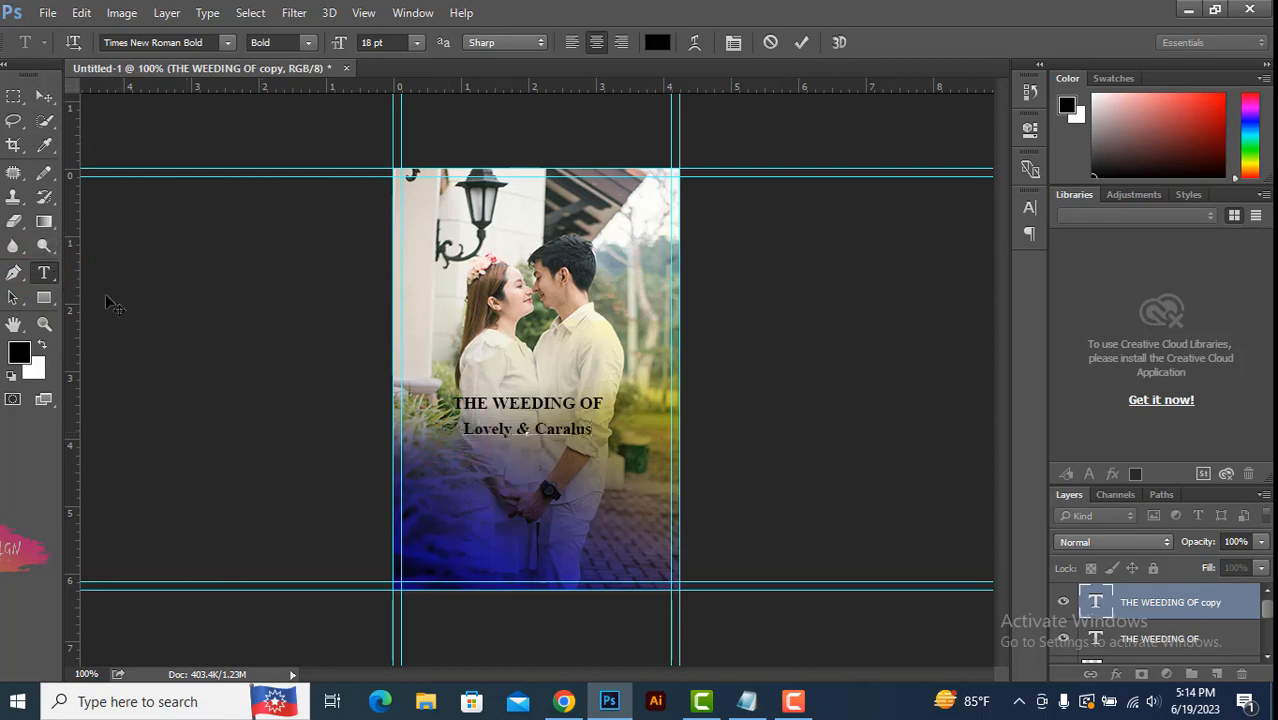
Step: Change the font of the couple's names to Birds of Paradise Personal use Regular
{"action": "triple_click", "coordinate": [465, 430]}
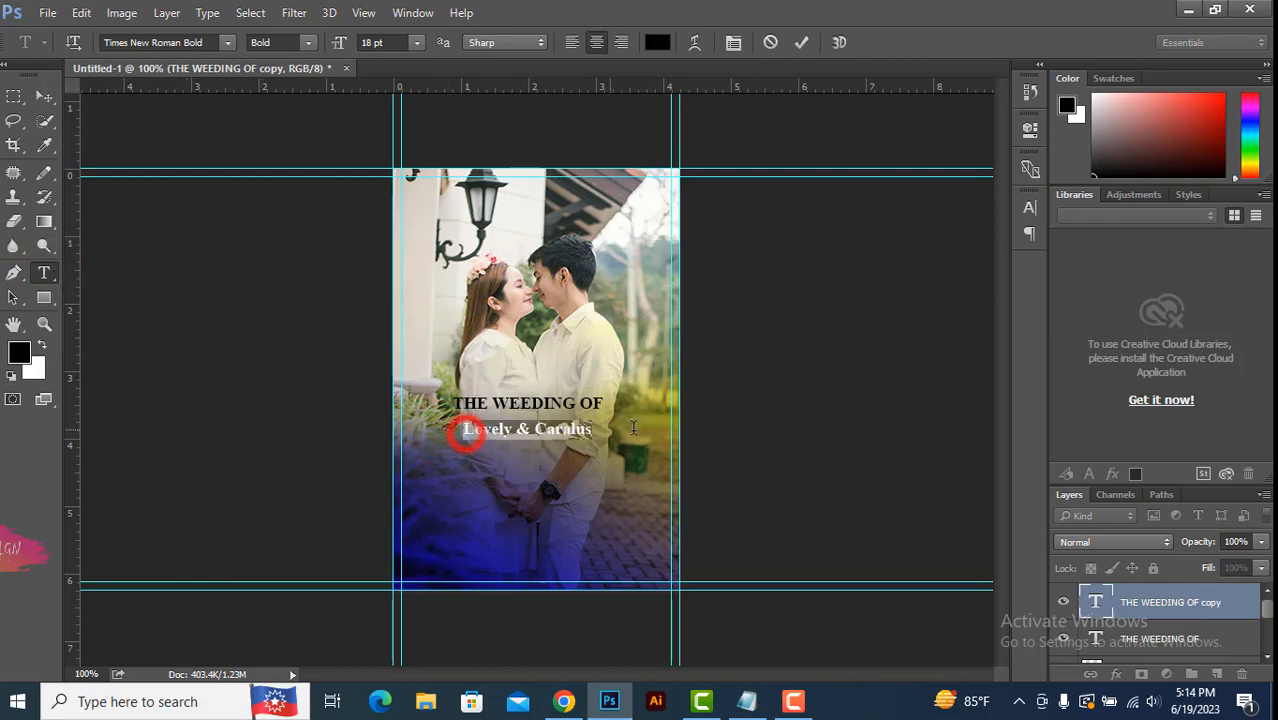
{"action": "left_click", "coordinate": [227, 42]}
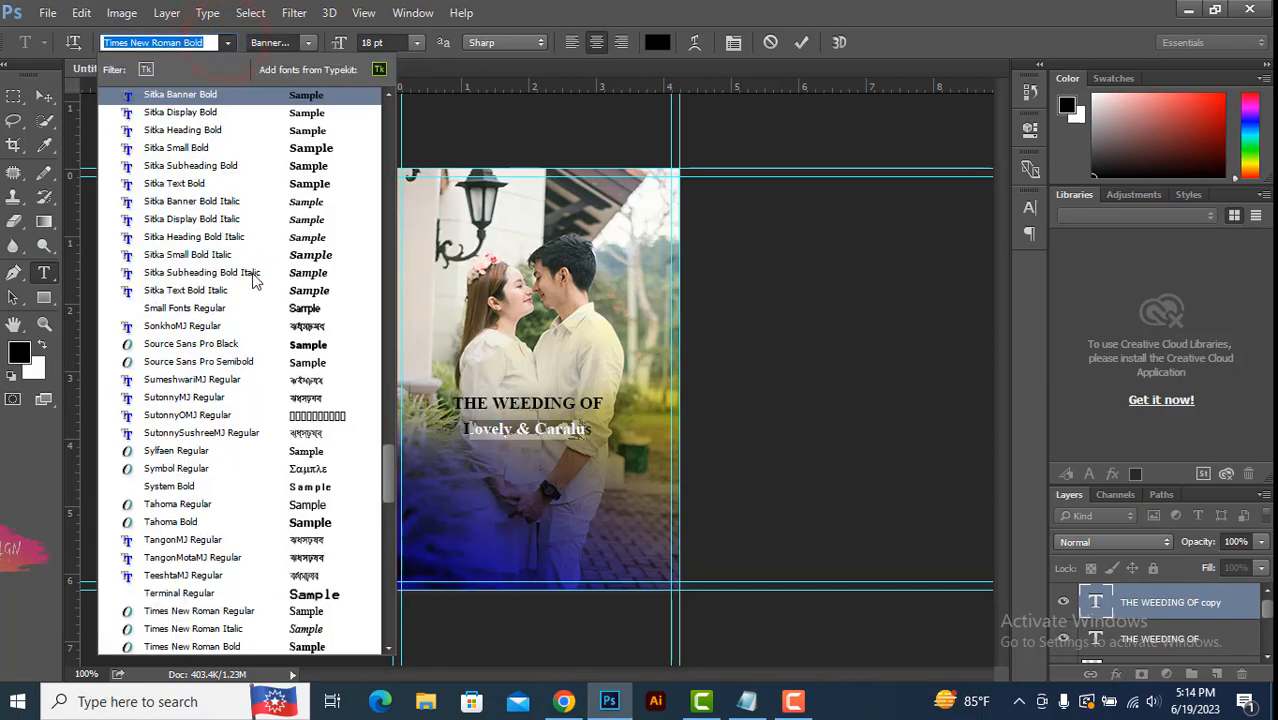
{"action": "scroll", "coordinate": [256, 288], "scroll_direction": "down", "scroll_amount": 1}
{"action": "scroll", "coordinate": [257, 290], "scroll_direction": "down", "scroll_amount": 5}
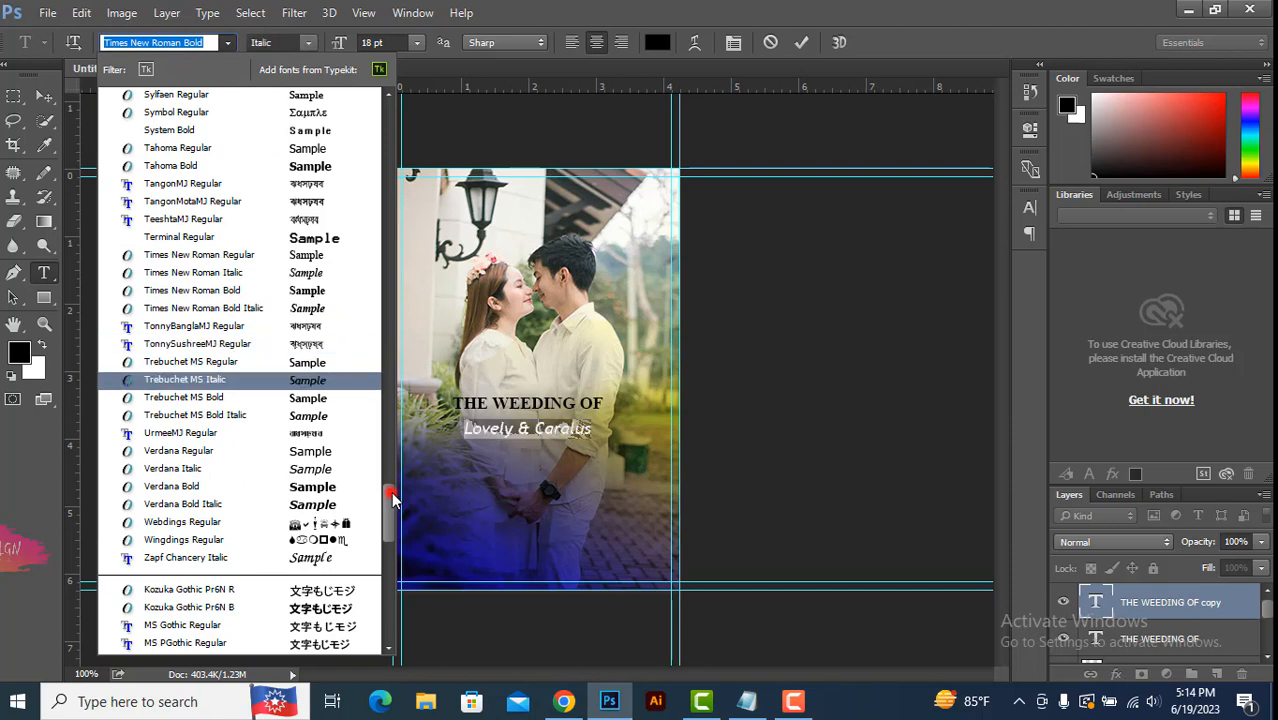
{"action": "left_click_drag", "start_coordinate": [390, 488], "coordinate": [388, 185]}
{"action": "scroll", "coordinate": [337, 212], "scroll_direction": "up", "scroll_amount": 7}
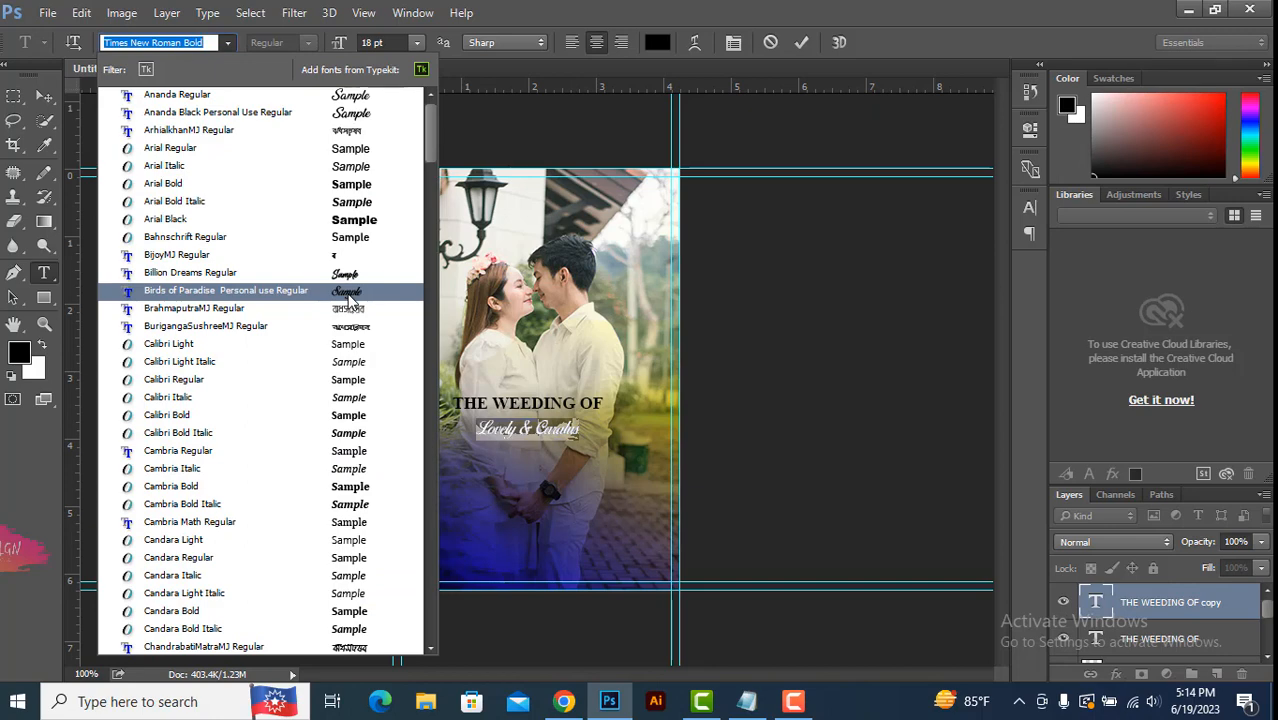
{"action": "left_click", "coordinate": [347, 292]}
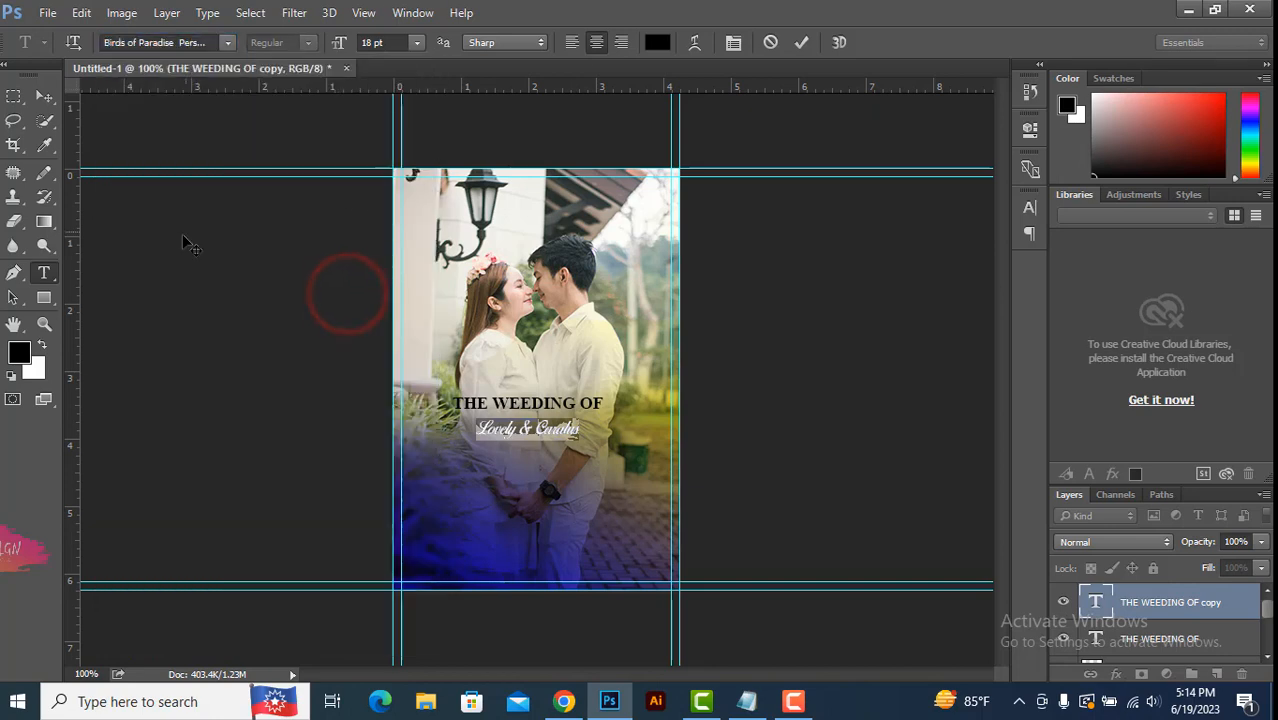
Step: Enlarge the couple's names to 48 pt, trying 72 pt and 60 pt first
{"action": "left_click", "coordinate": [417, 42]}
{"action": "left_click", "coordinate": [402, 355]}
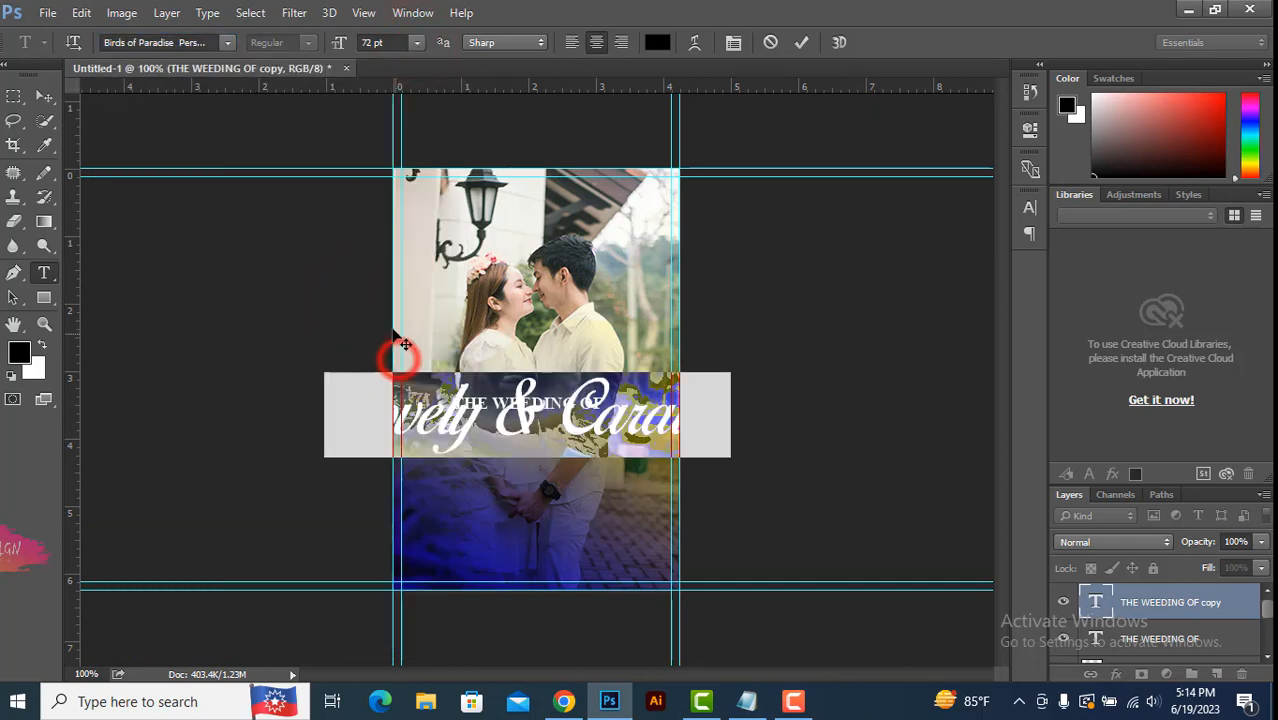
{"action": "left_click", "coordinate": [417, 42]}
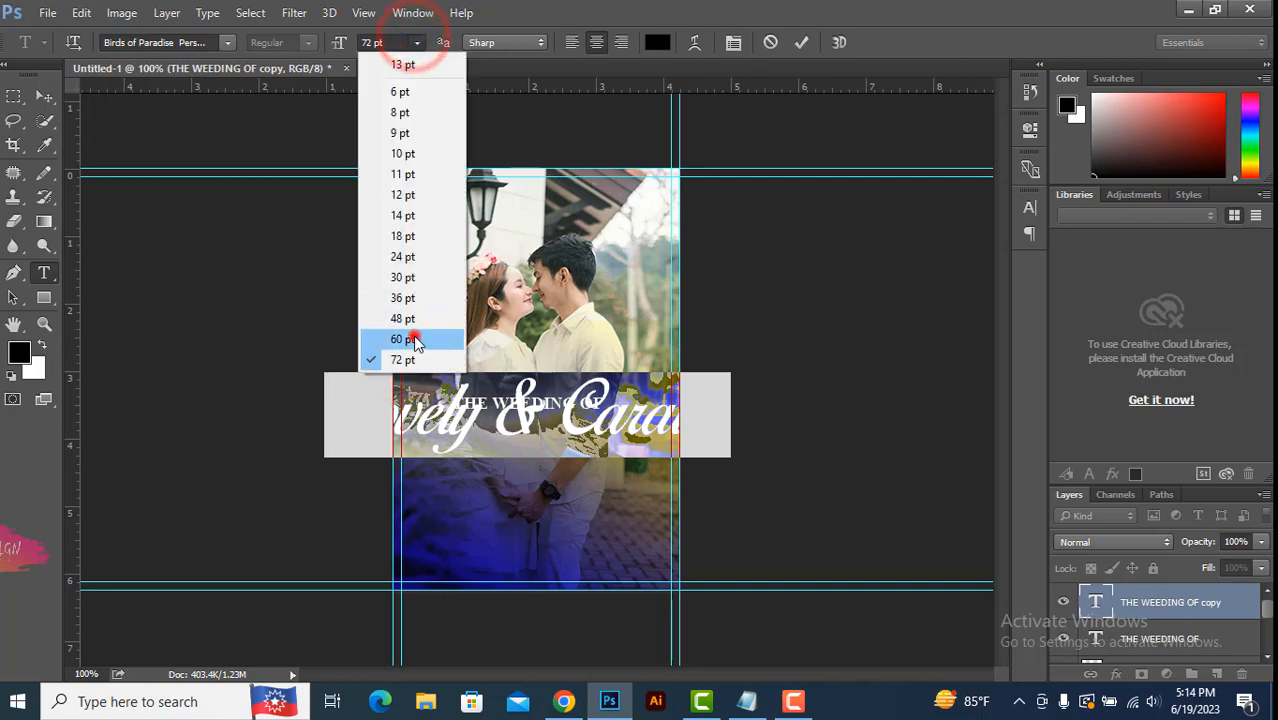
{"action": "left_click", "coordinate": [415, 337]}
{"action": "left_click", "coordinate": [417, 42]}
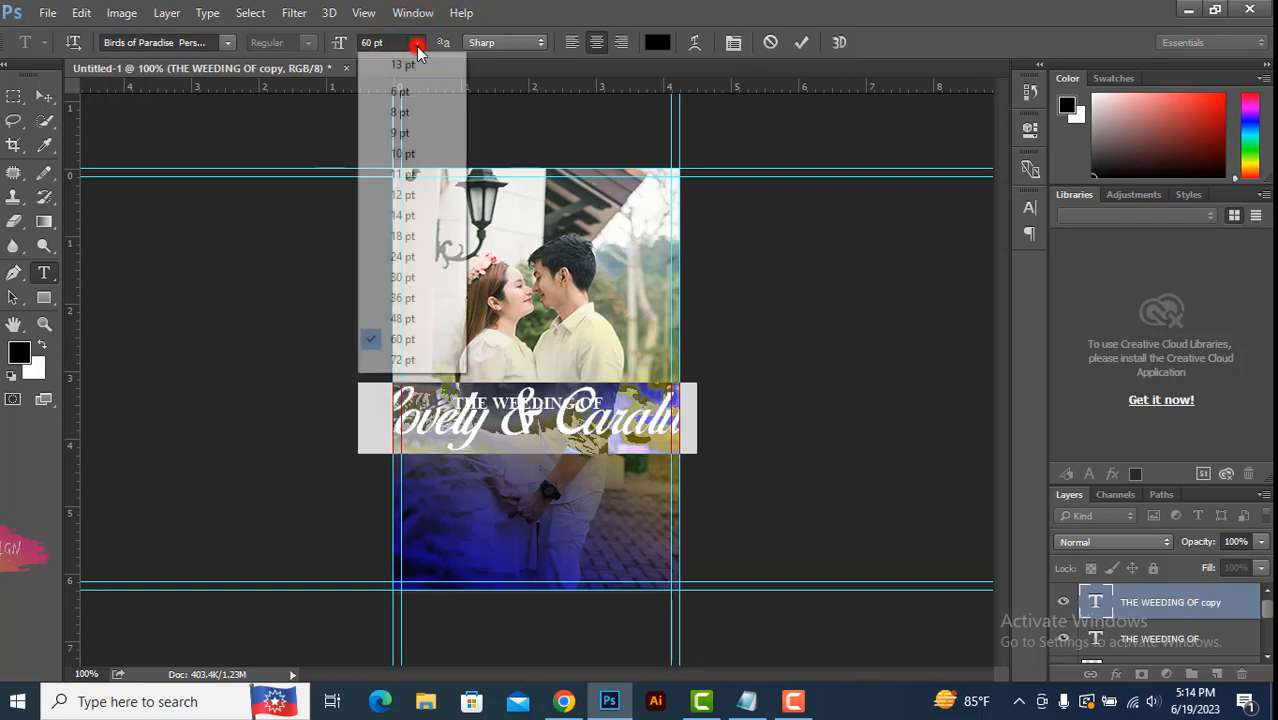
{"action": "left_click", "coordinate": [397, 319]}
Step: Break the couple's names into three lines with the ampersand on its own line, and move the "THE WEEDING OF" heading slightly up
{"action": "left_click", "coordinate": [495, 425]}
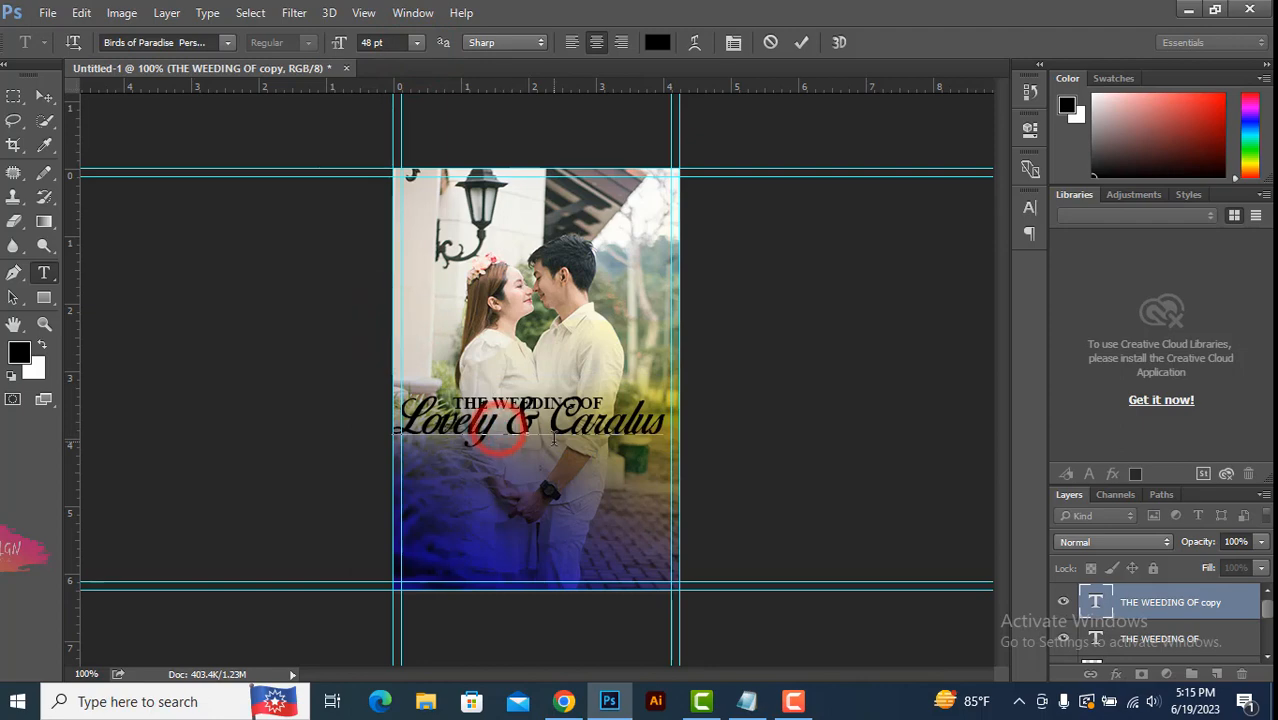
{"action": "key", "text": "Return"}
{"action": "left_click", "coordinate": [481, 521]}
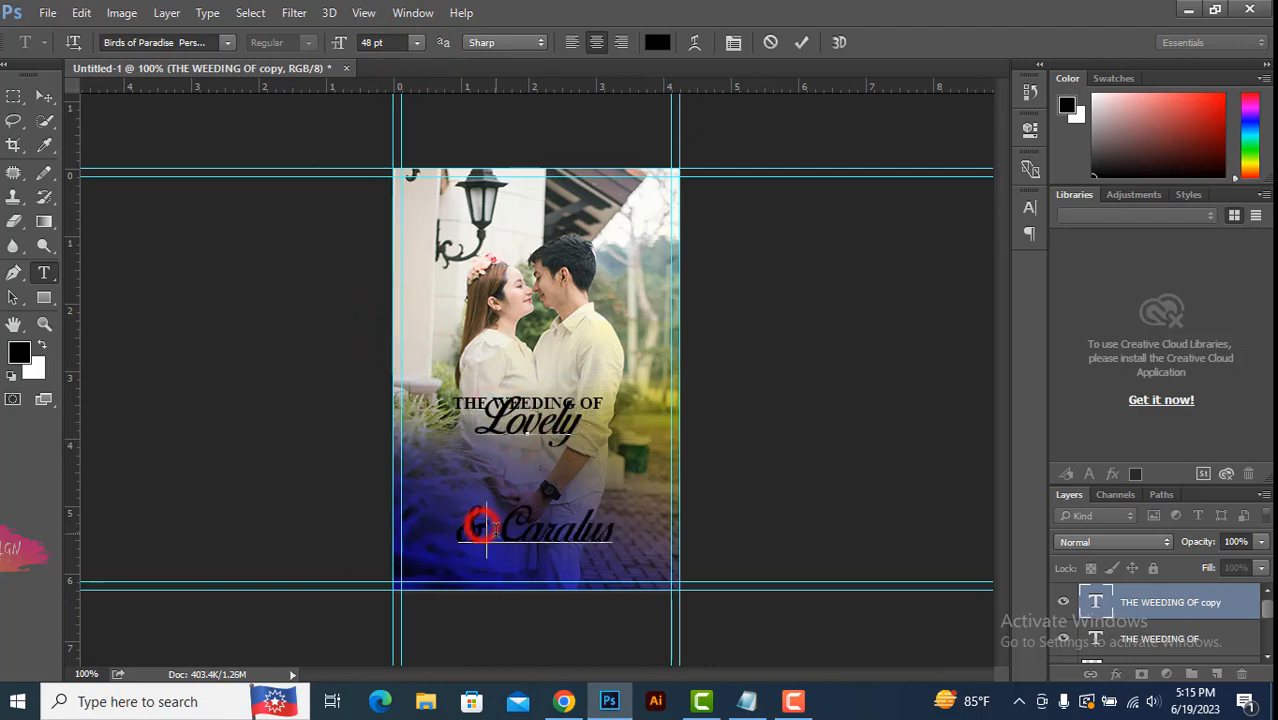
{"action": "key", "text": "Return"}
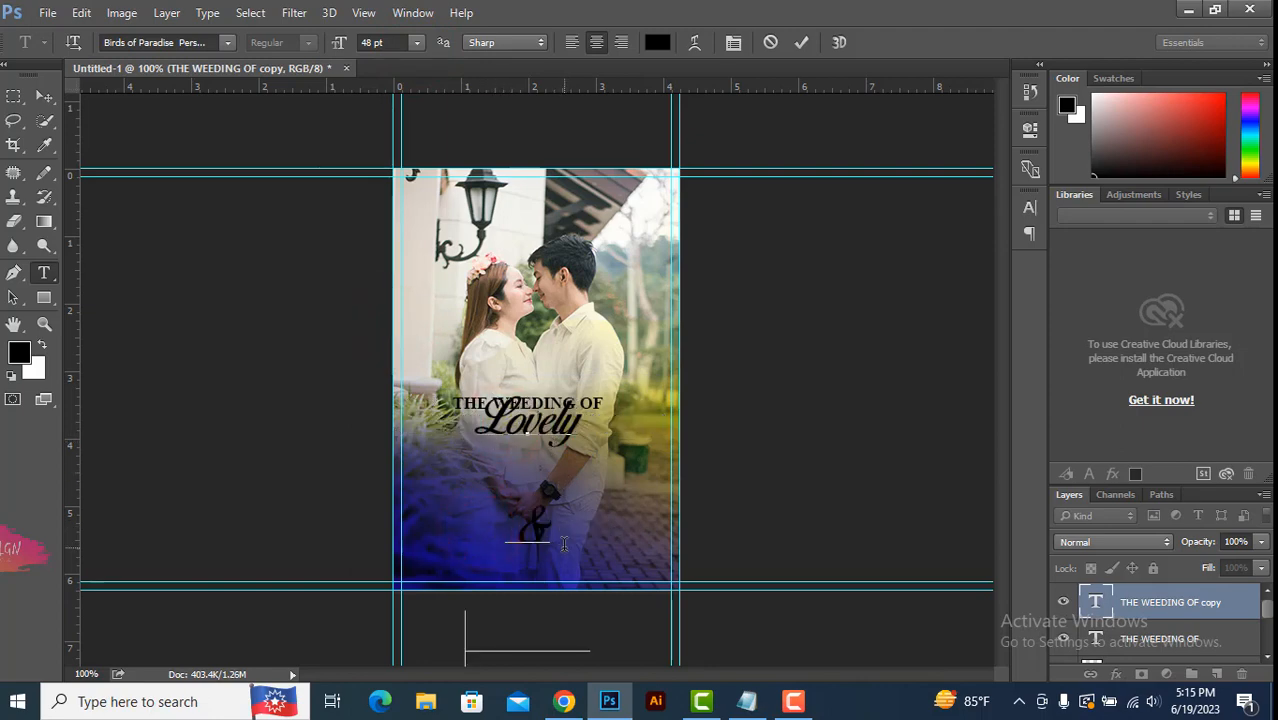
{"action": "left_click", "coordinate": [44, 96]}
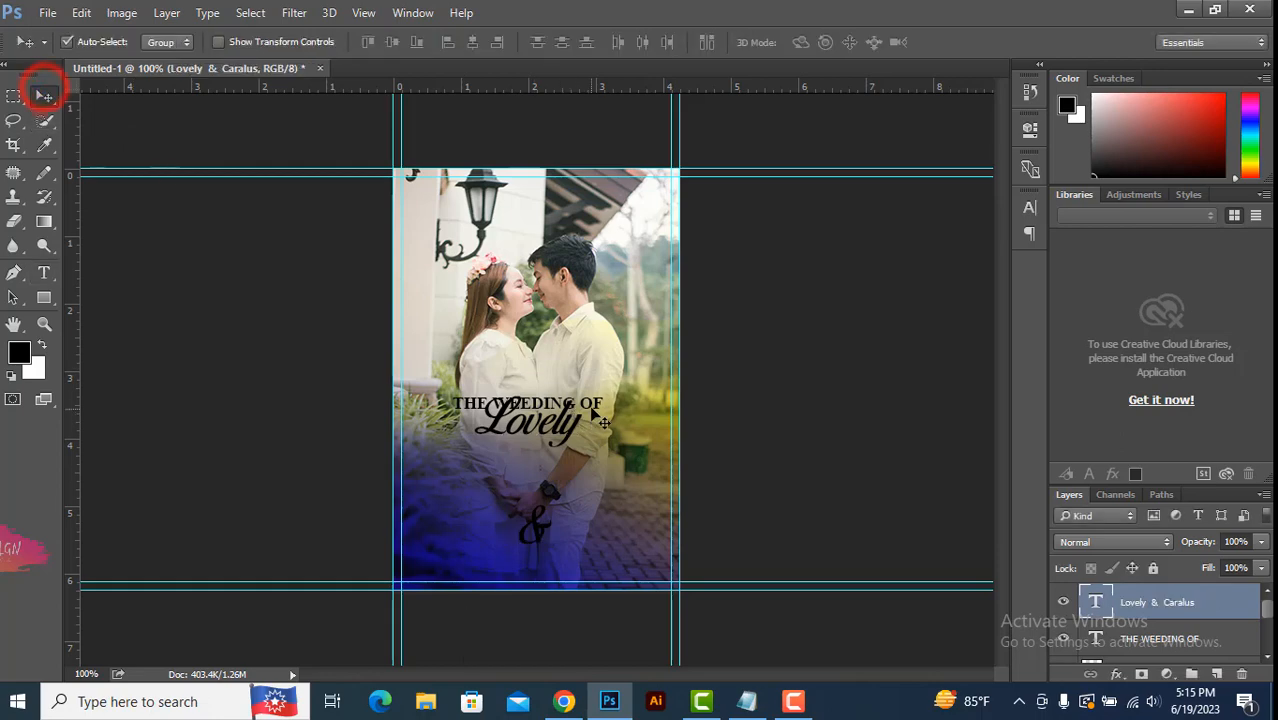
{"action": "mouse_move", "coordinate": [587, 411]}
{"action": "left_mouse_down"}
{"action": "mouse_move", "coordinate": [597, 385]}
{"action": "mouse_move", "coordinate": [559, 424]}
{"action": "mouse_move", "coordinate": [565, 443]}
{"action": "mouse_move", "coordinate": [580, 418]}
{"action": "left_mouse_up"}
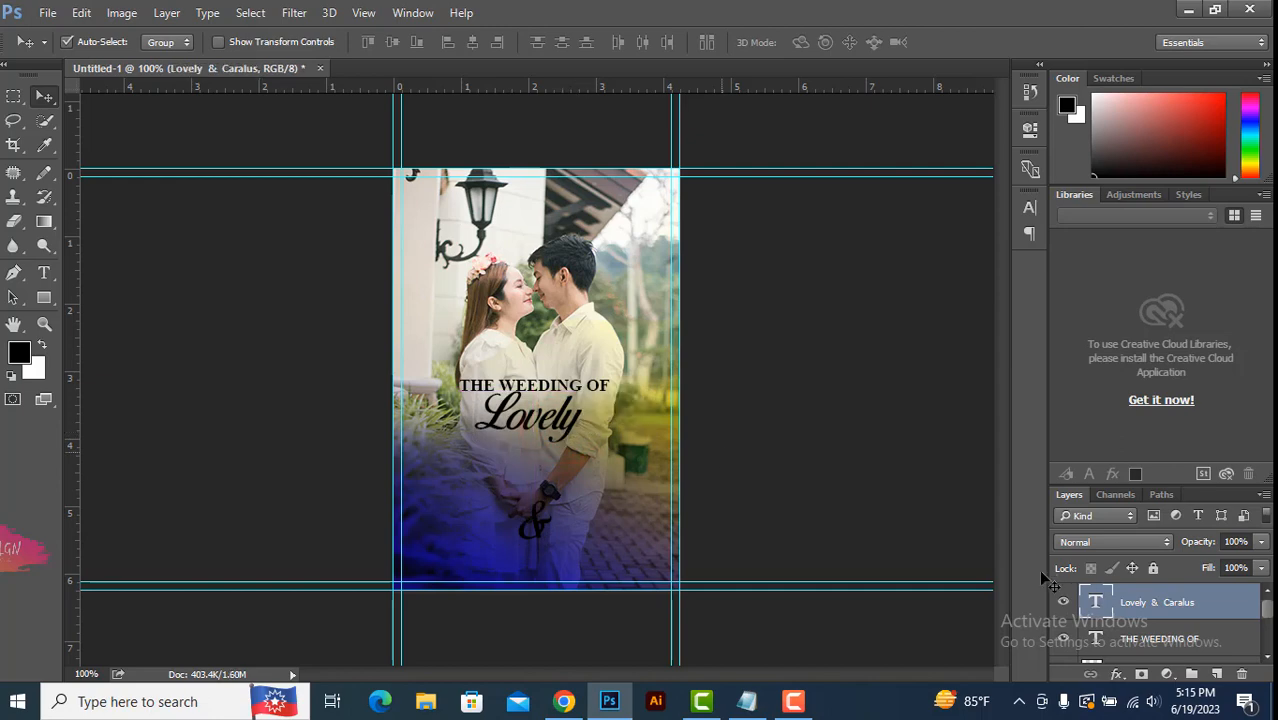
Step: Set the leading of the three-line names text to 36 pt and move it slightly down, clear of the heading
{"action": "double_click", "coordinate": [1093, 603]}
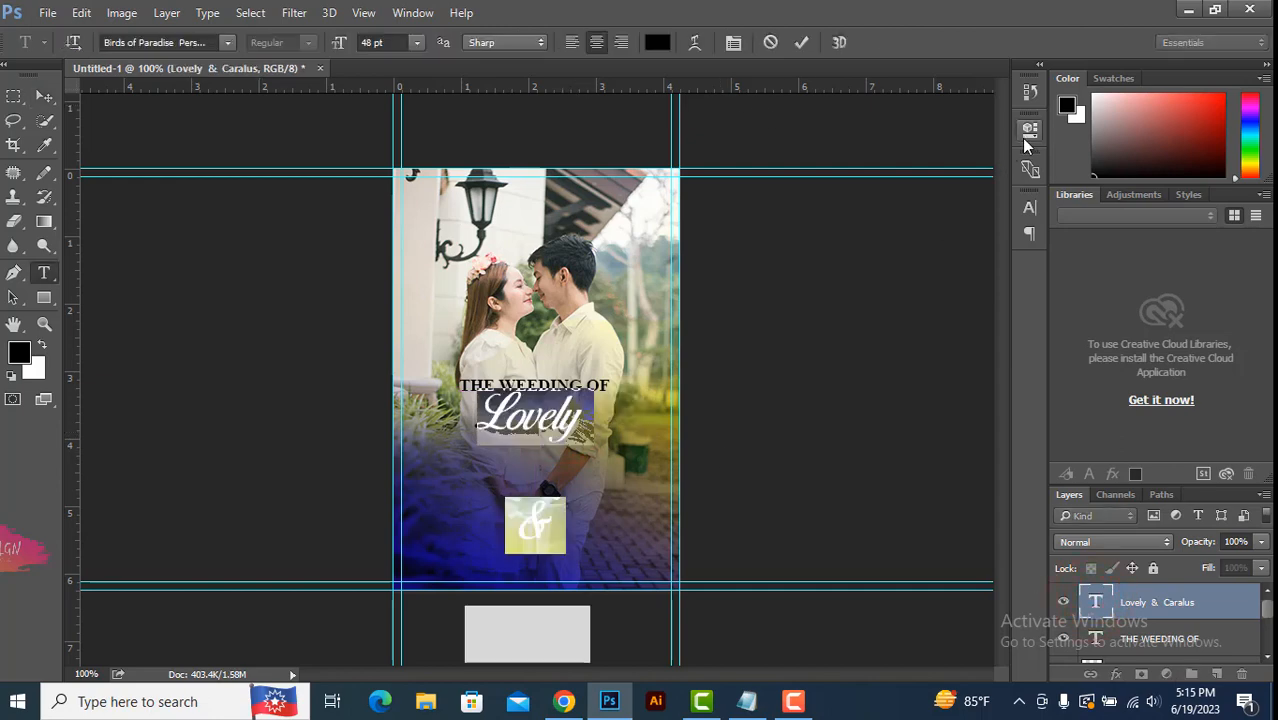
{"action": "left_click", "coordinate": [1028, 205]}
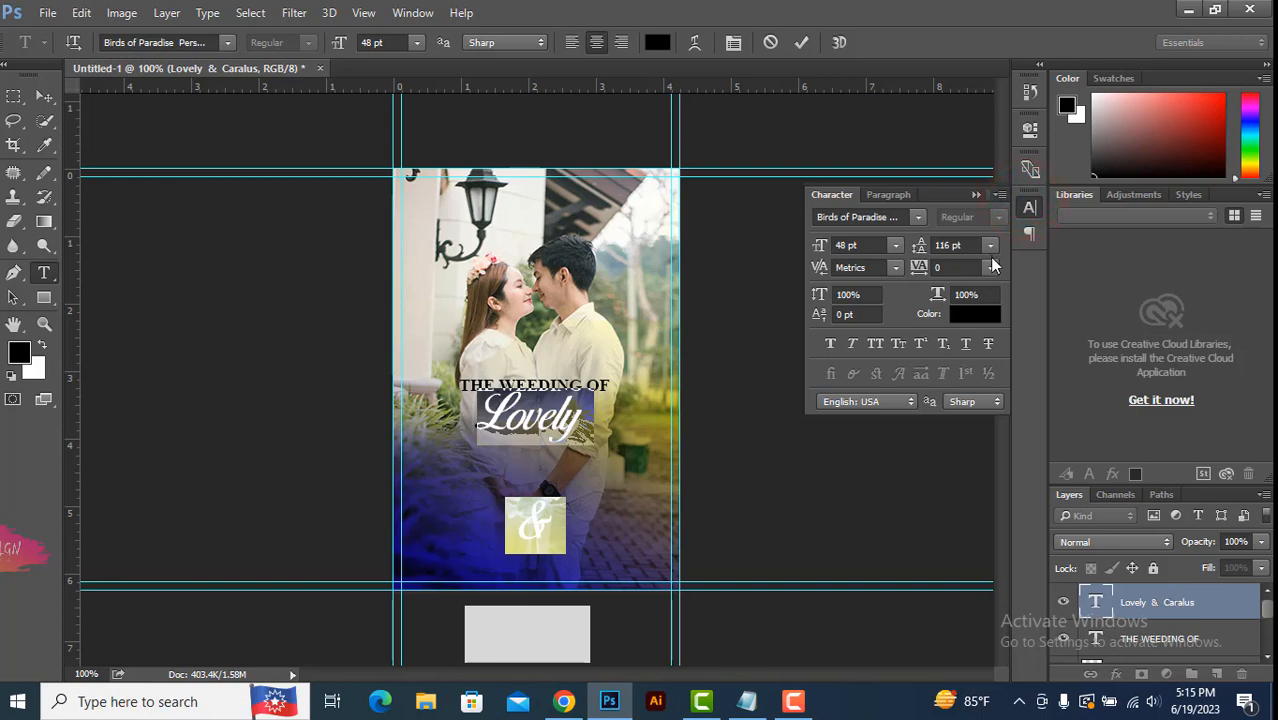
{"action": "left_click", "coordinate": [990, 246]}
{"action": "left_click", "coordinate": [982, 503]}
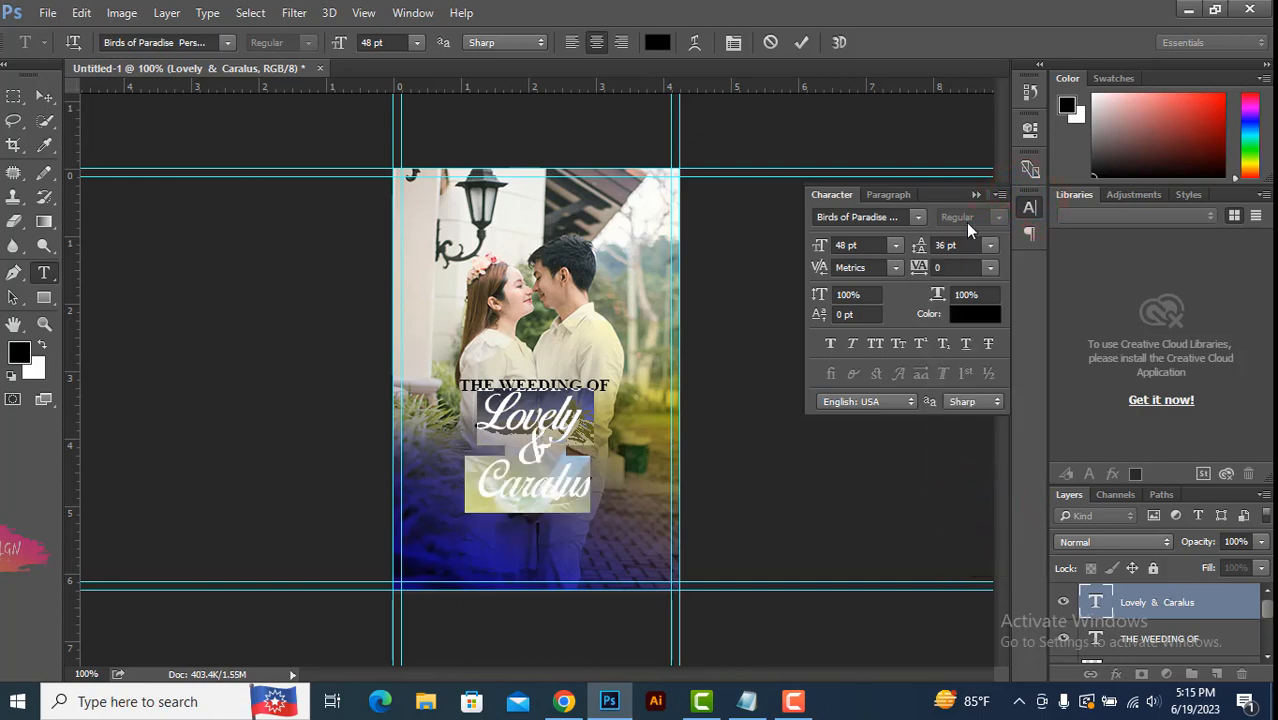
{"action": "left_click", "coordinate": [44, 96]}
{"action": "left_click_drag", "start_coordinate": [541, 430], "coordinate": [541, 441]}
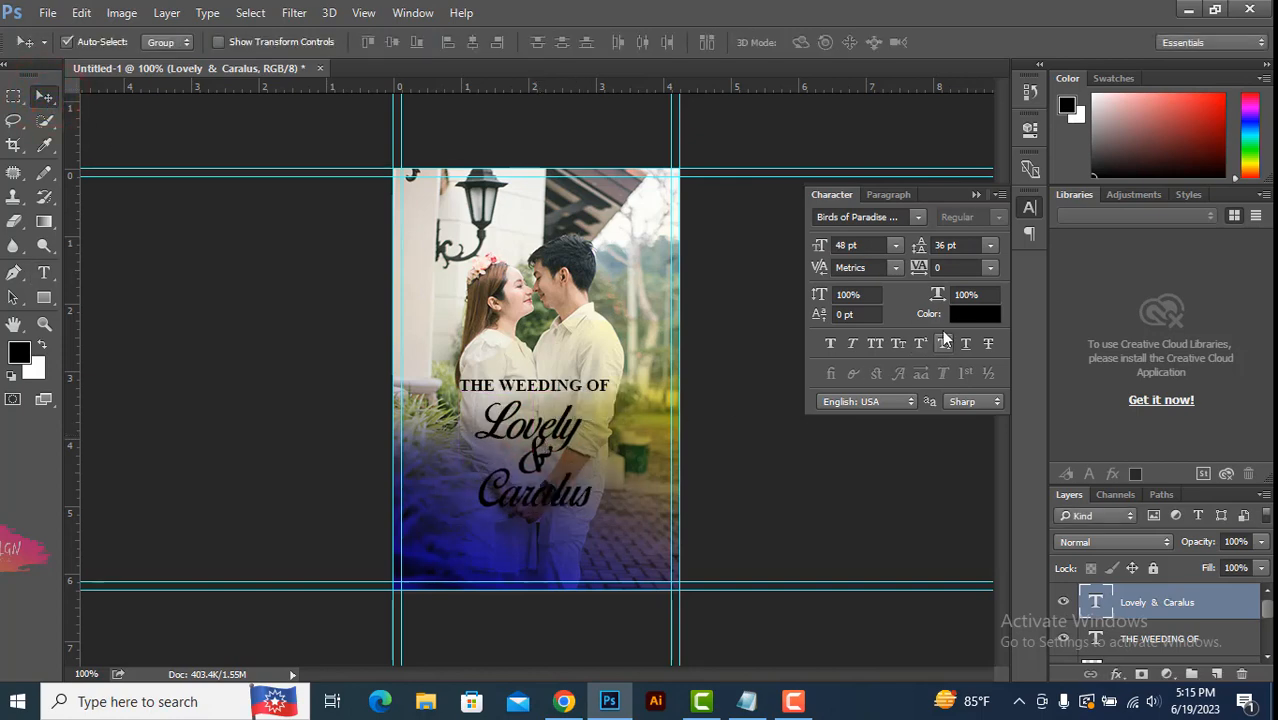
Step: Try to set the leading of the names text to 42 pt
{"action": "left_click", "coordinate": [986, 245]}
{"action": "left_click", "coordinate": [965, 245]}
{"action": "left_click", "coordinate": [961, 245]}
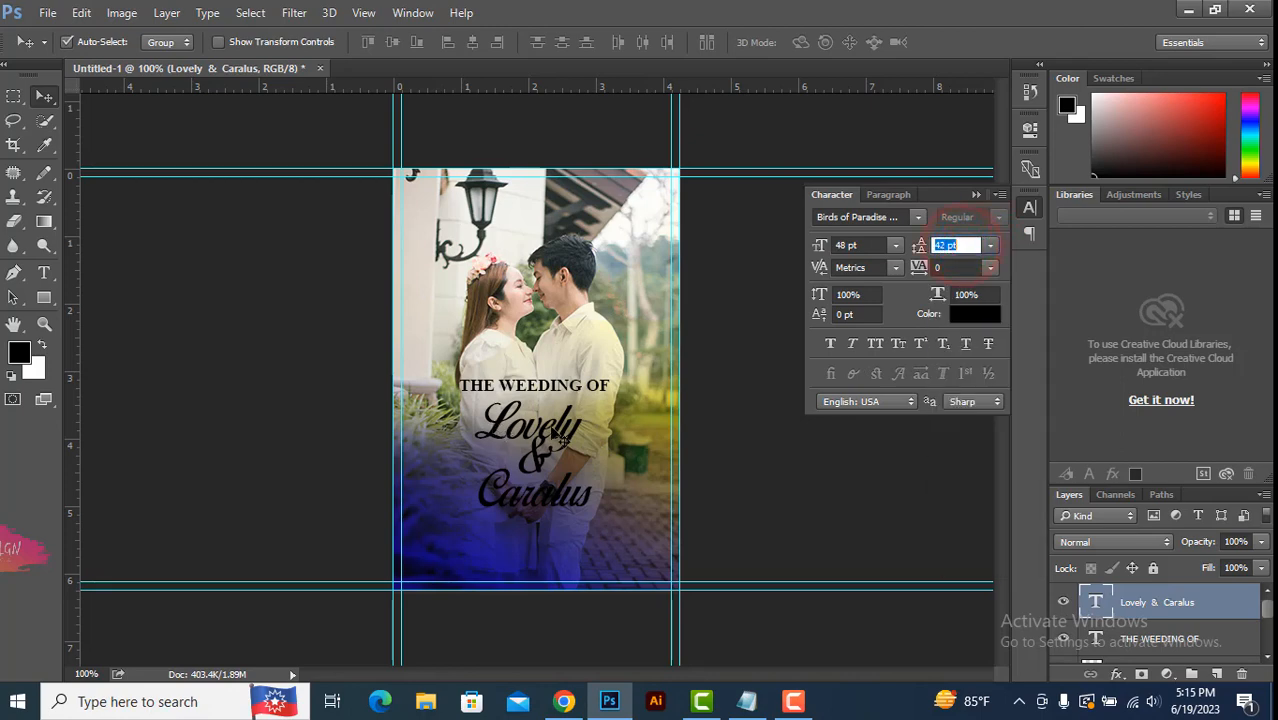
{"action": "double_click", "coordinate": [1096, 602]}
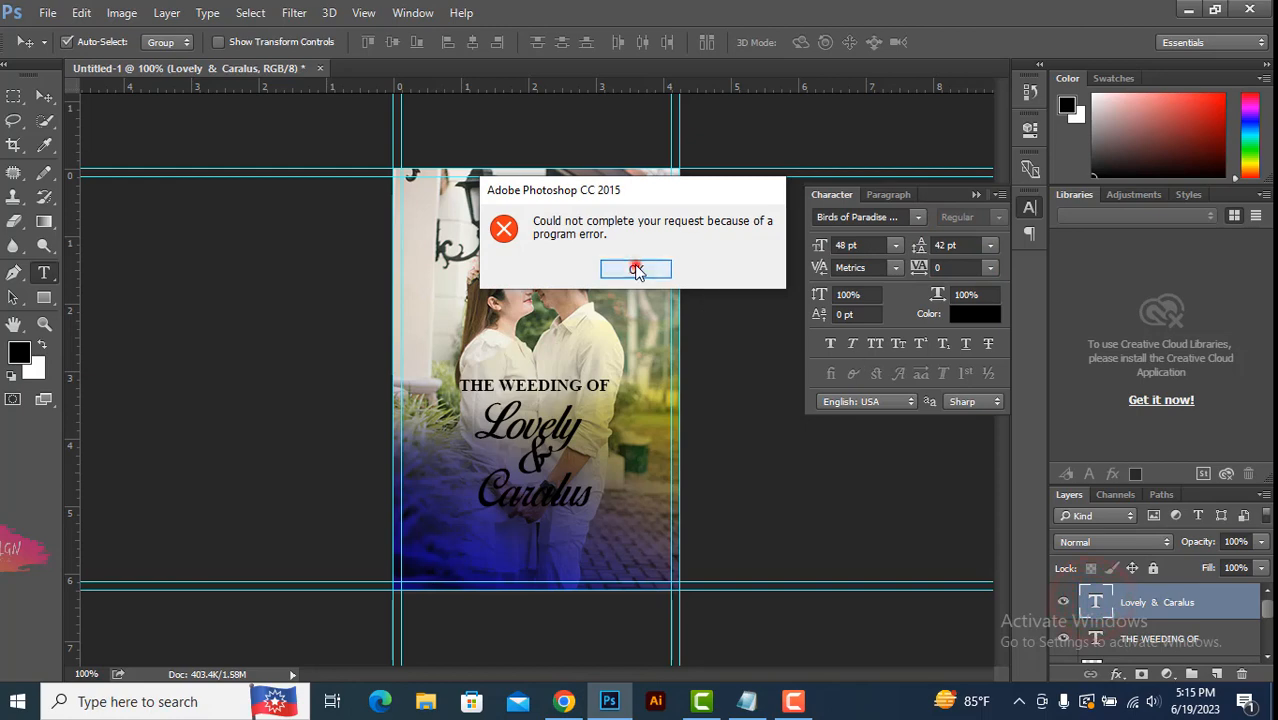
{"action": "left_click", "coordinate": [633, 265]}
Step: Set the leading of the names text to 41 pt and shift the text block slightly left
{"action": "left_click", "coordinate": [963, 245]}
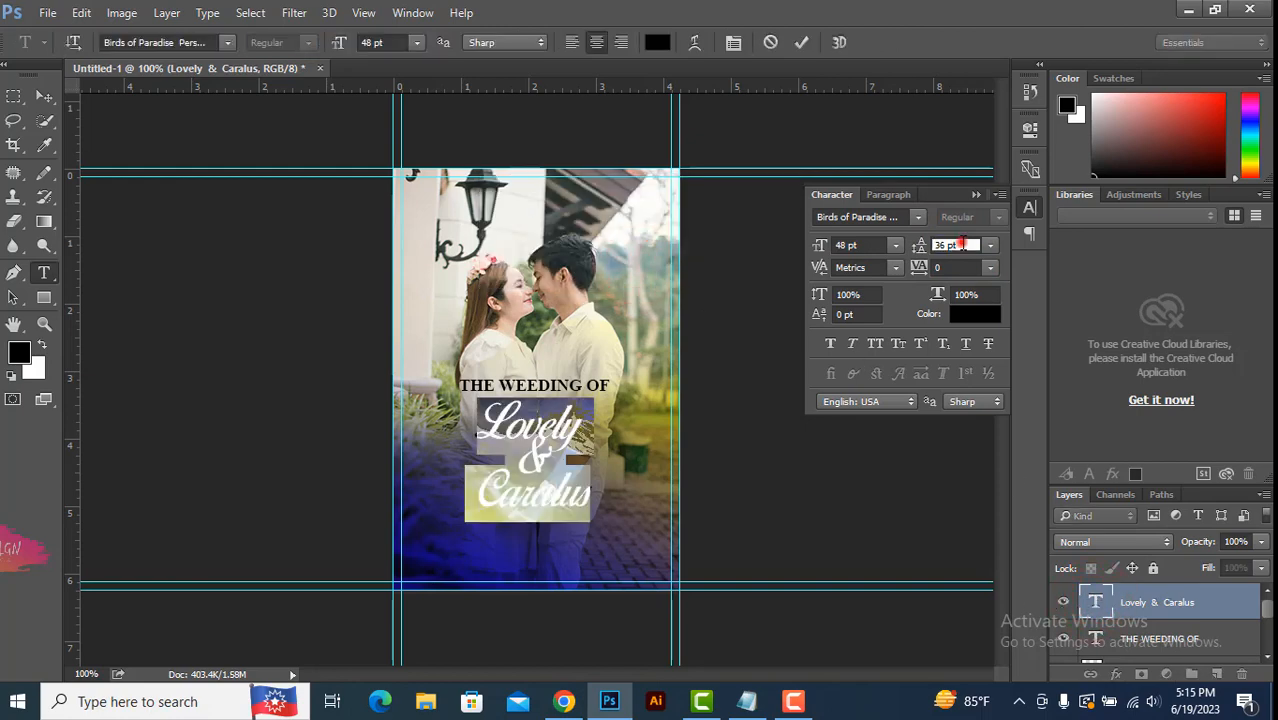
{"action": "scroll", "coordinate": [963, 245], "scroll_direction": "up", "scroll_amount": 5}
{"action": "scroll", "coordinate": [962, 245], "scroll_direction": "up", "scroll_amount": 1}
{"action": "scroll", "coordinate": [962, 245], "scroll_direction": "down", "scroll_amount": 1}
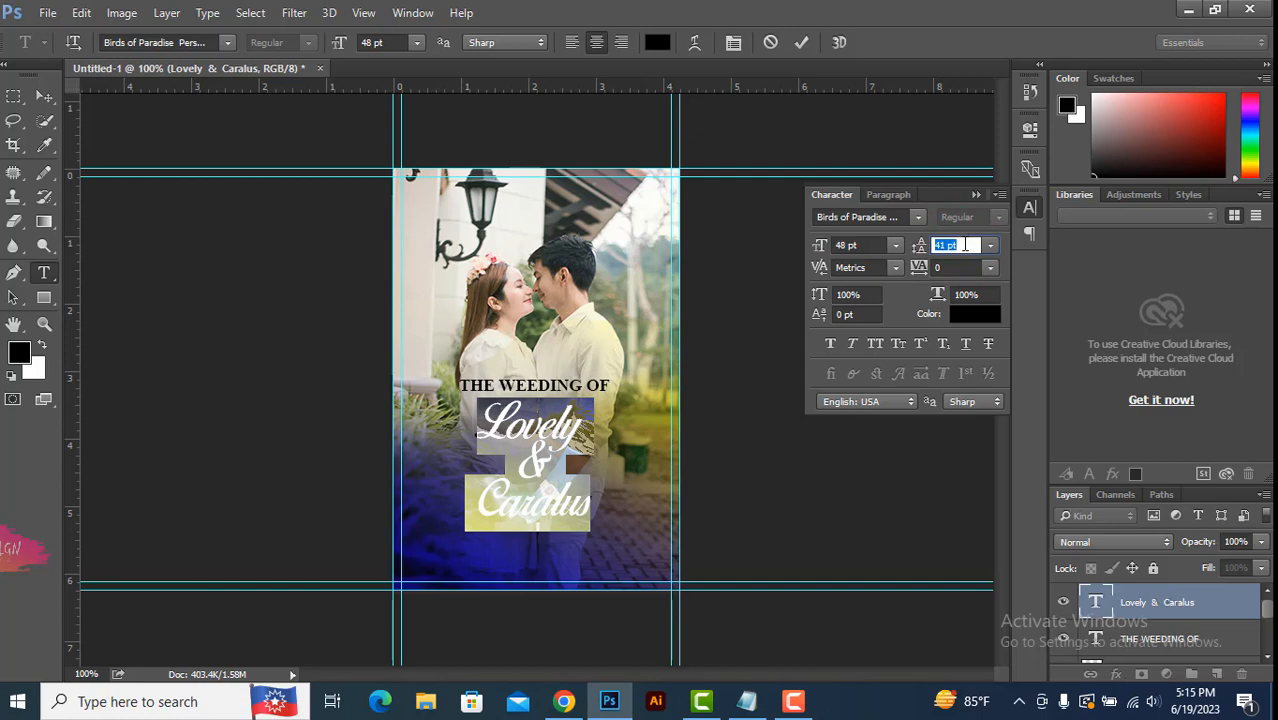
{"action": "left_click", "coordinate": [976, 194]}
{"action": "left_click", "coordinate": [44, 97]}
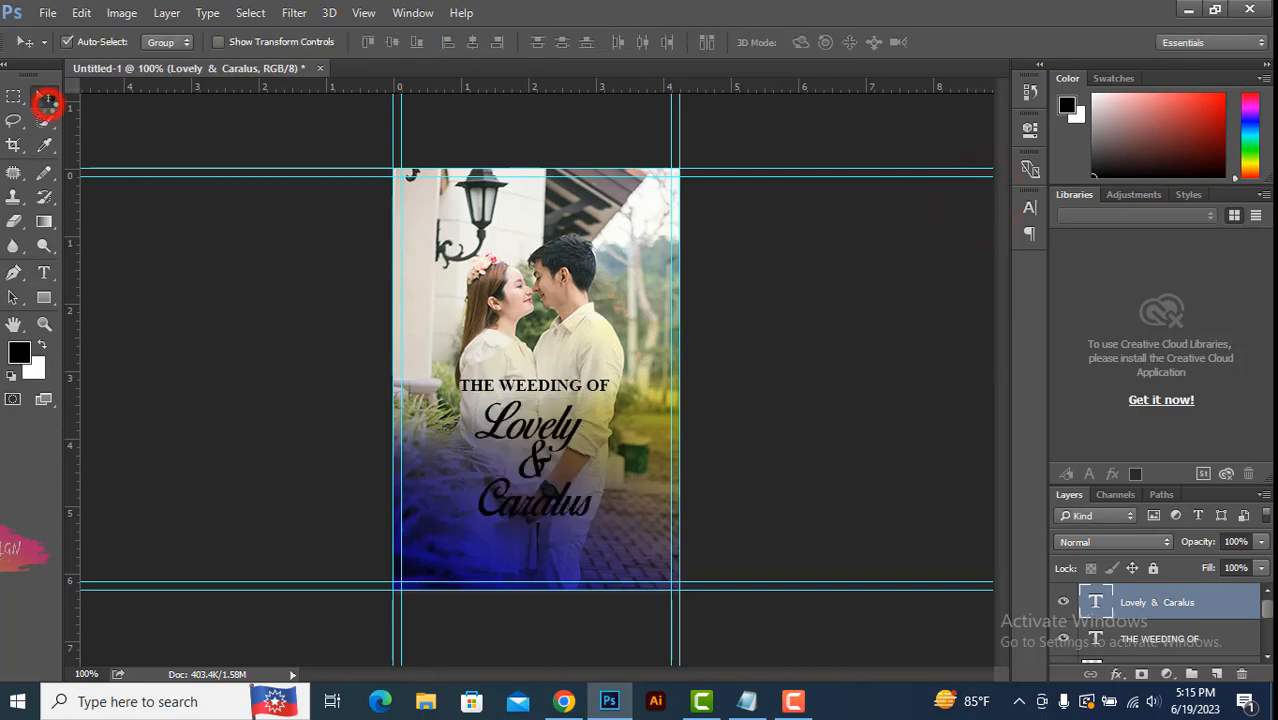
{"action": "left_click_drag", "start_coordinate": [573, 450], "coordinate": [568, 452]}
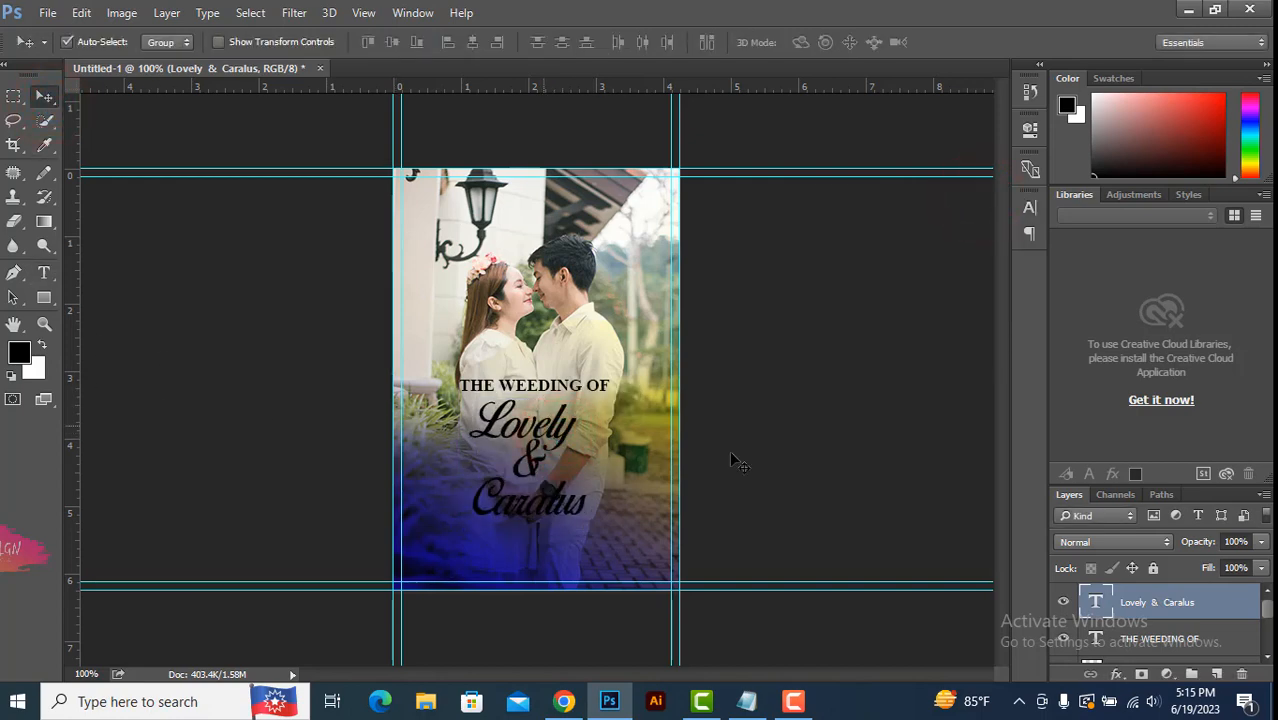
Step: Change the color of the names text to near-white fff6f6 and commit the edit
{"action": "double_click", "coordinate": [1100, 602]}
{"action": "left_click", "coordinate": [657, 42]}
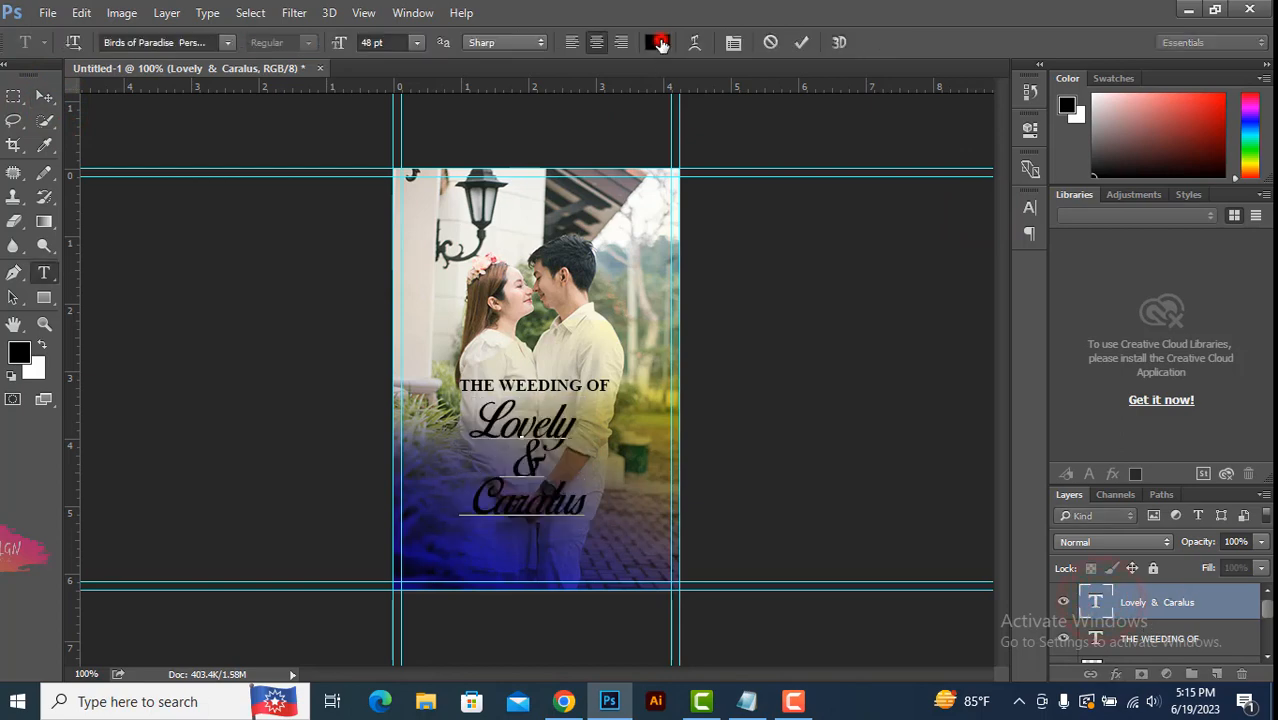
{"action": "left_click_drag", "start_coordinate": [463, 119], "coordinate": [834, 117]}
{"action": "left_click", "coordinate": [774, 171]}
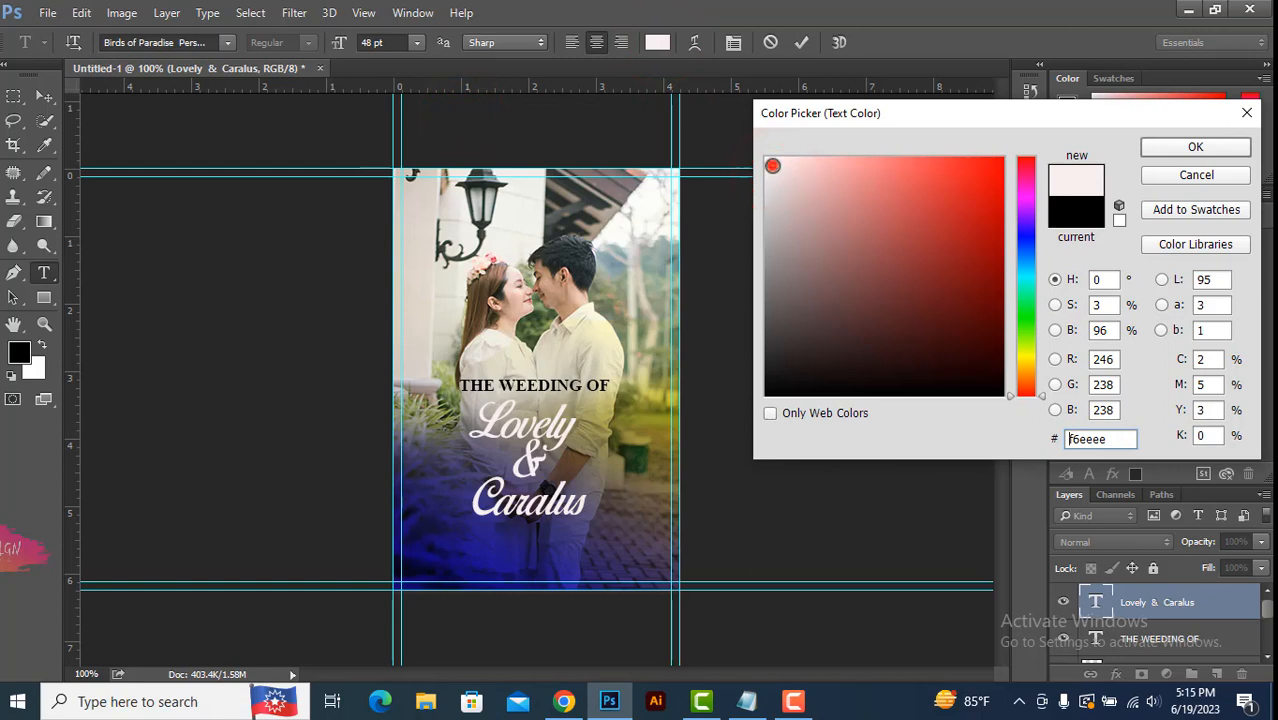
{"action": "mouse_move", "coordinate": [774, 171]}
{"action": "left_mouse_down"}
{"action": "mouse_move", "coordinate": [771, 234]}
{"action": "mouse_move", "coordinate": [773, 143]}
{"action": "left_mouse_up"}
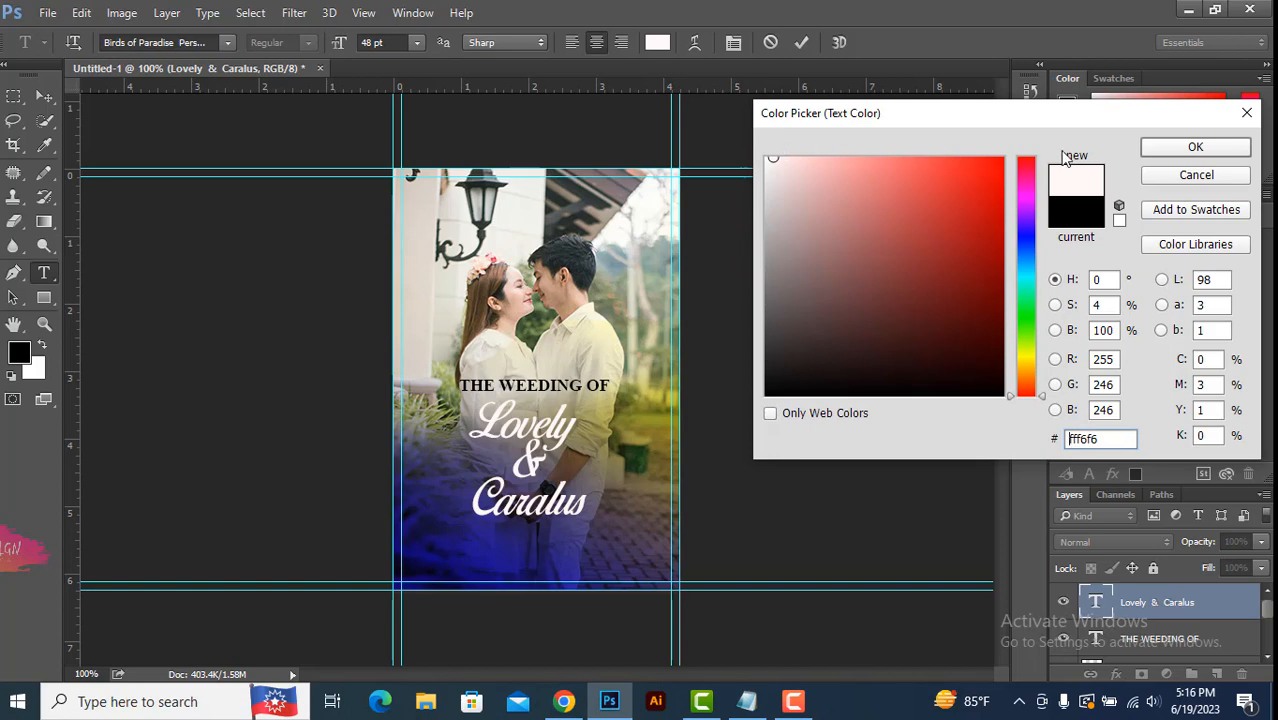
{"action": "left_click", "coordinate": [1195, 147]}
{"action": "left_click", "coordinate": [48, 100]}
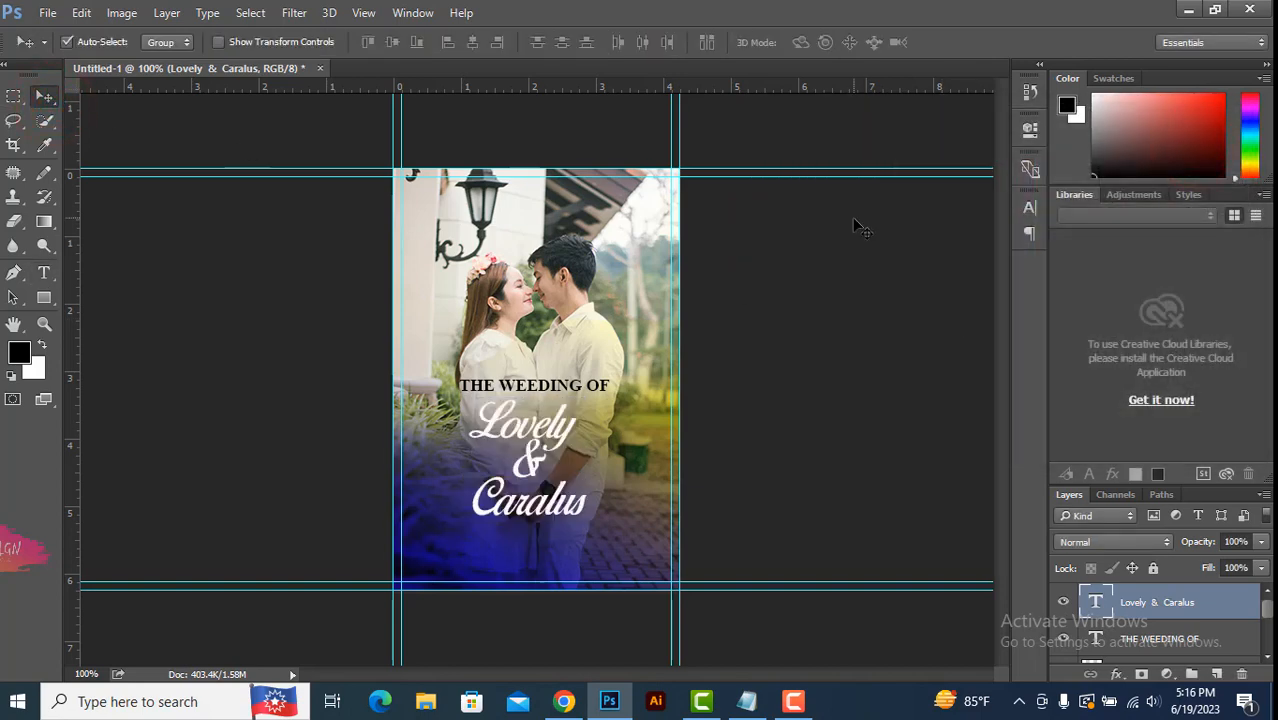
Step: Copy the line "Saturday 31 AUG 2023 at 4 PM" from the Notepad document and return to Photoshop
{"action": "left_click", "coordinate": [747, 701]}
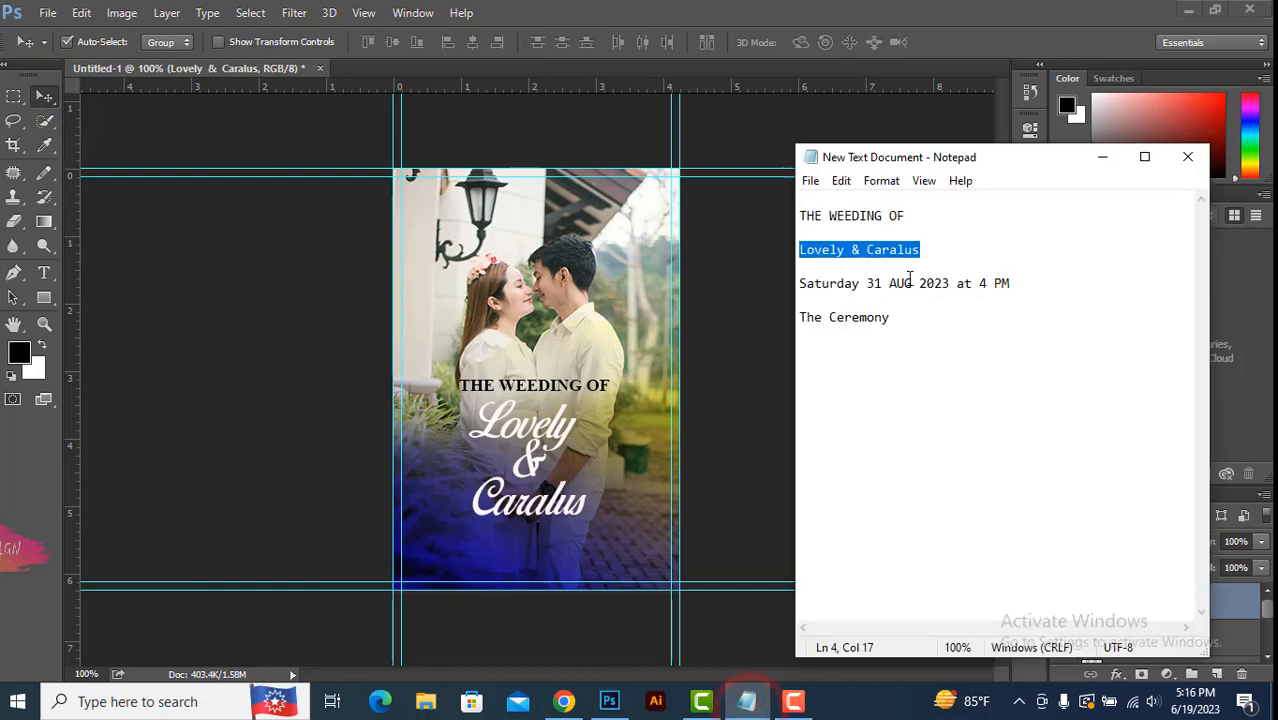
{"action": "left_click_drag", "start_coordinate": [799, 284], "coordinate": [1025, 285]}
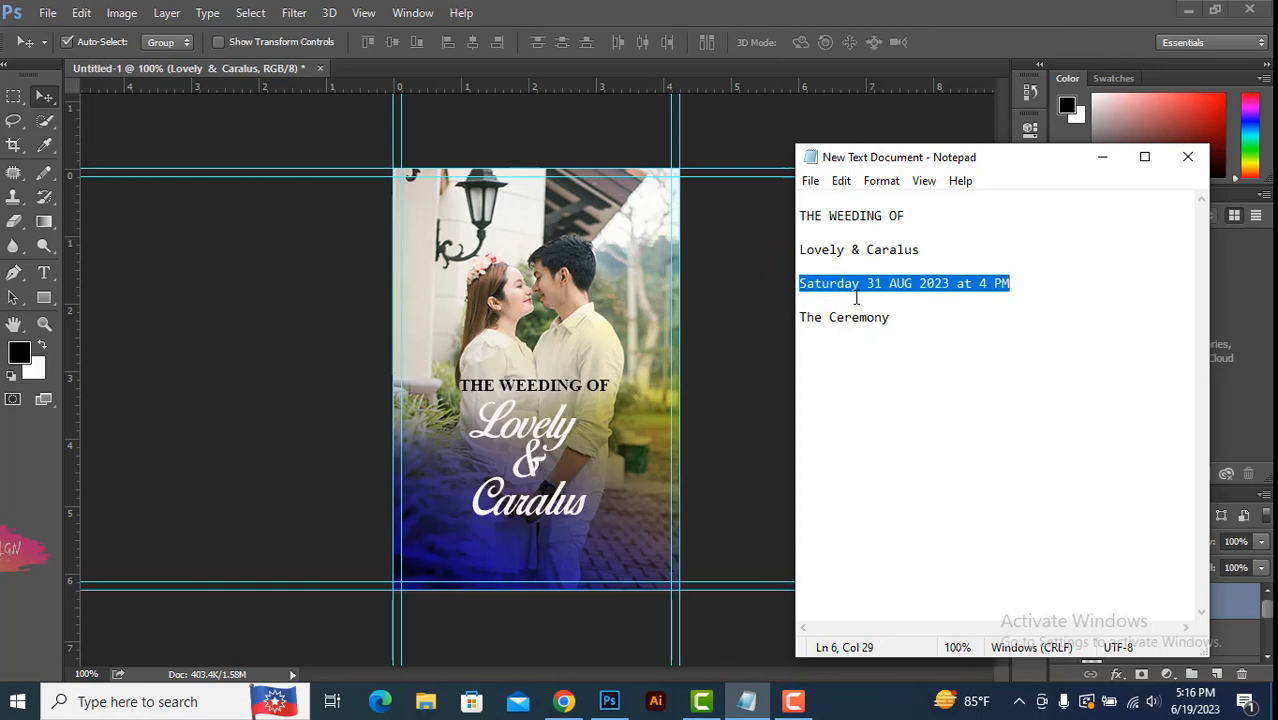
{"action": "left_click_drag", "start_coordinate": [903, 163], "coordinate": [987, 163]}
{"action": "left_click", "coordinate": [944, 284]}
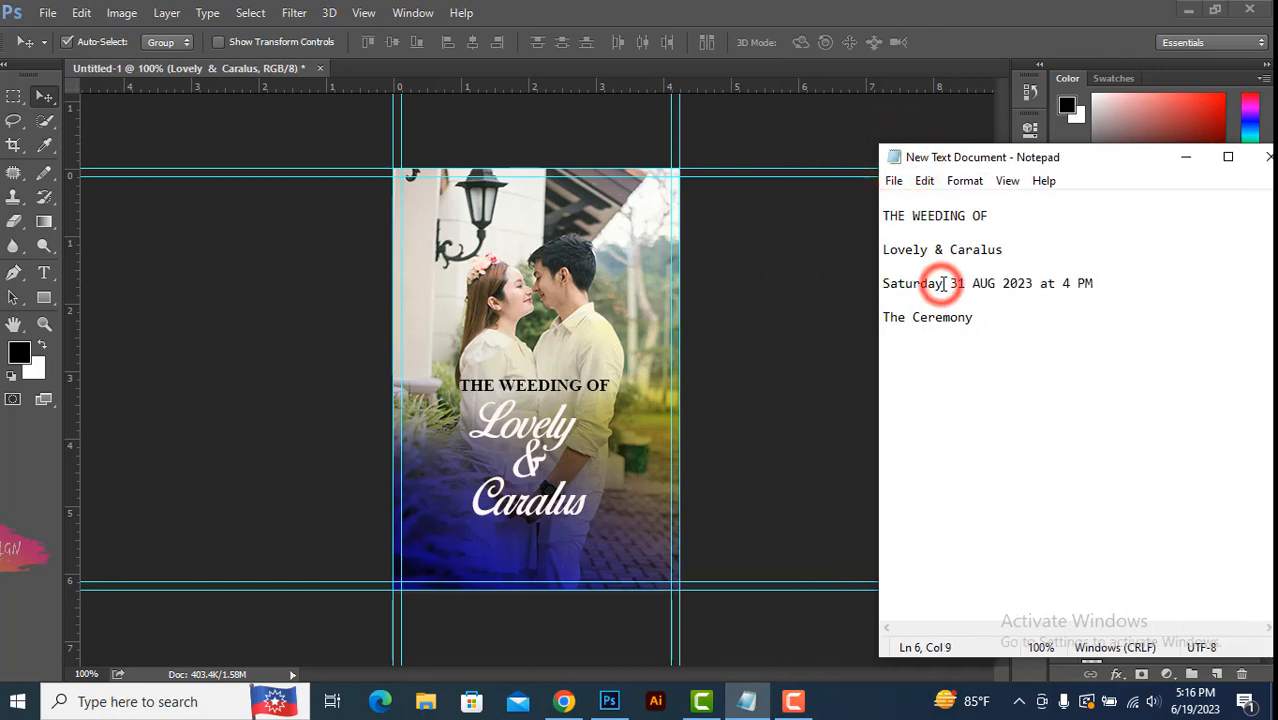
{"action": "double_click", "coordinate": [940, 284]}
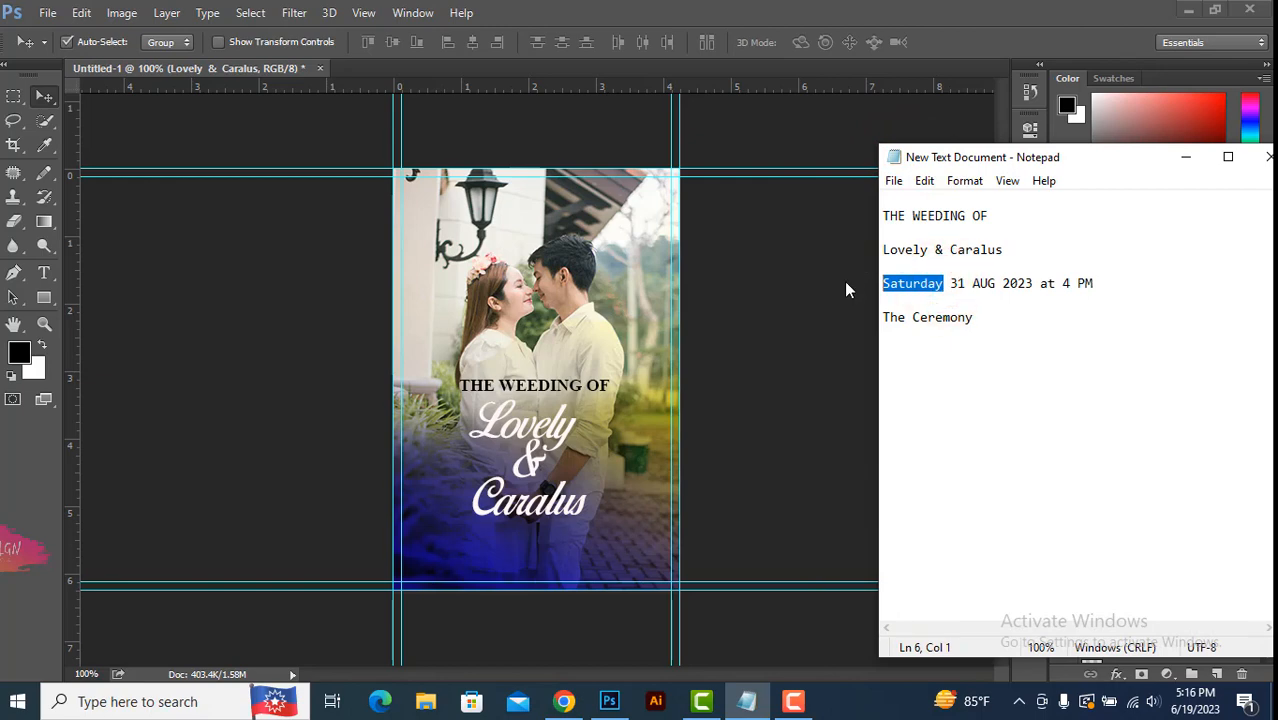
{"action": "left_click", "coordinate": [941, 287]}
{"action": "left_click_drag", "start_coordinate": [884, 284], "coordinate": [1108, 279]}
{"action": "key", "text": "ctrl+c"}
{"action": "left_click", "coordinate": [608, 542]}
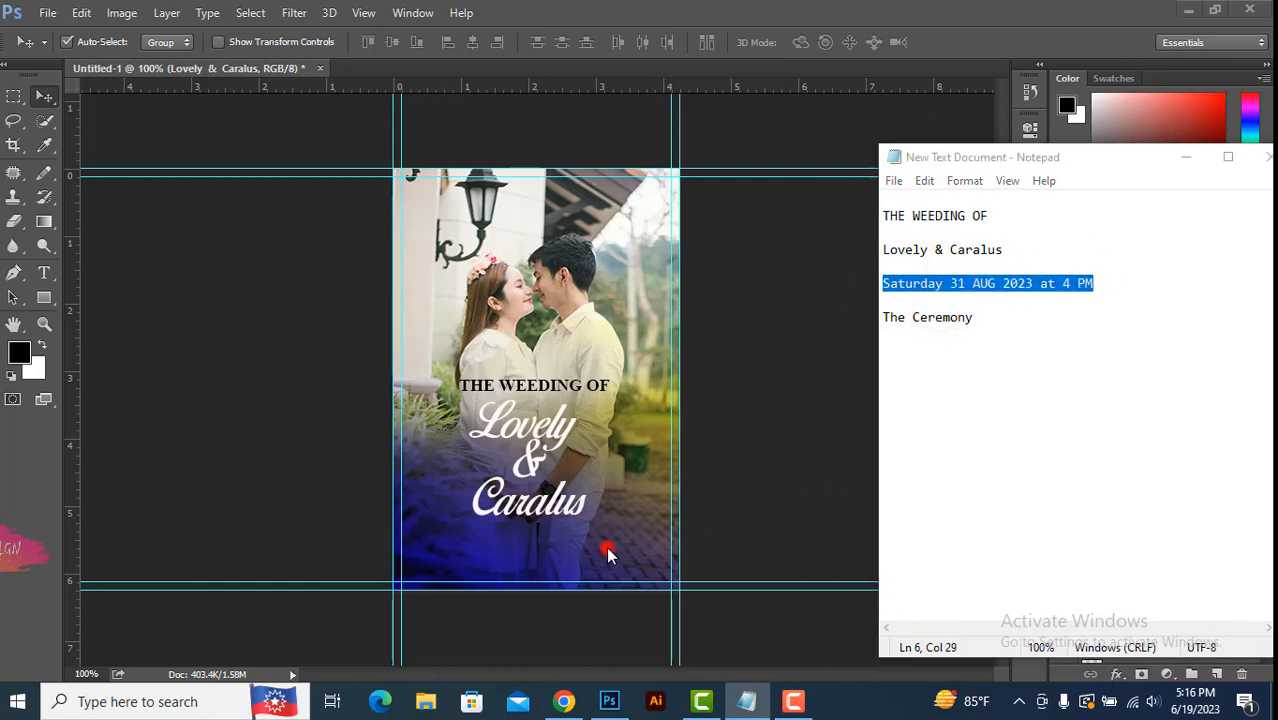
Step: Paste the copied date line as a new text layer below the couple's names
{"action": "left_click", "coordinate": [45, 272]}
{"action": "left_click", "coordinate": [531, 560]}
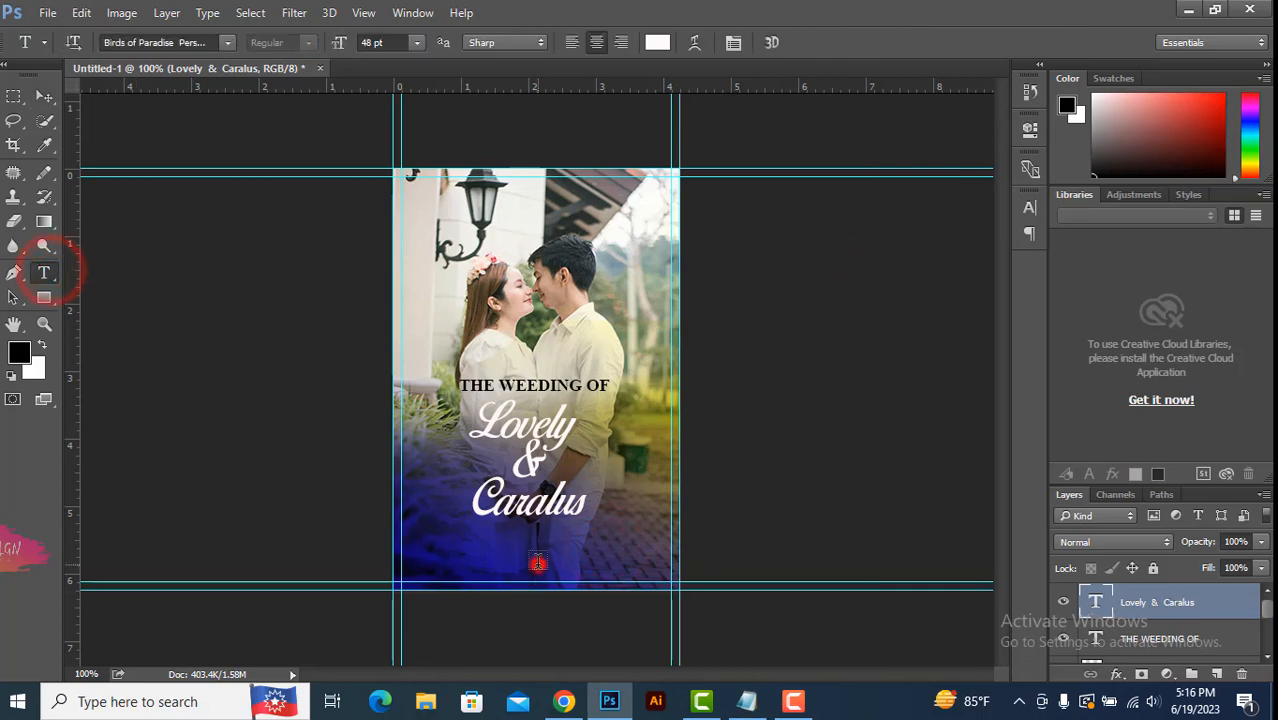
{"action": "key", "text": "ctrl+v"}
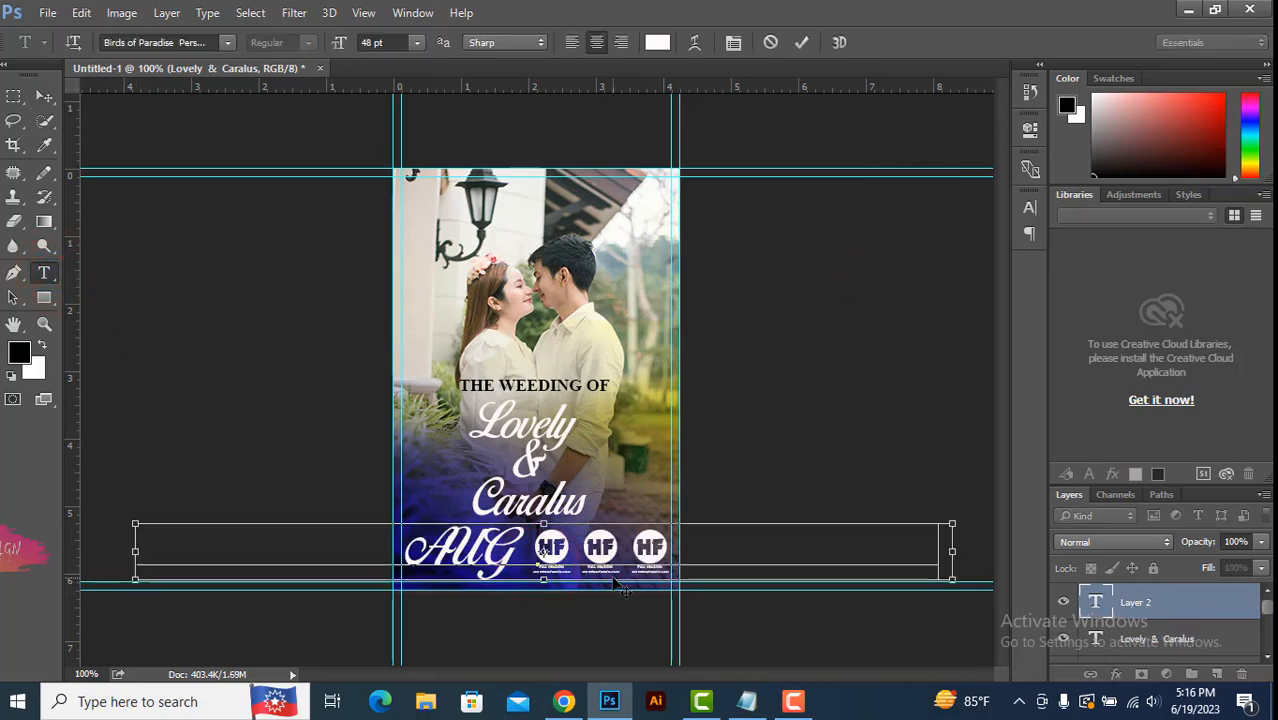
Step: Format the whole date line in Arial Bold at 18 pt, commit it and nudge it slightly down
{"action": "key", "text": "ctrl+a"}
{"action": "left_click", "coordinate": [227, 42]}
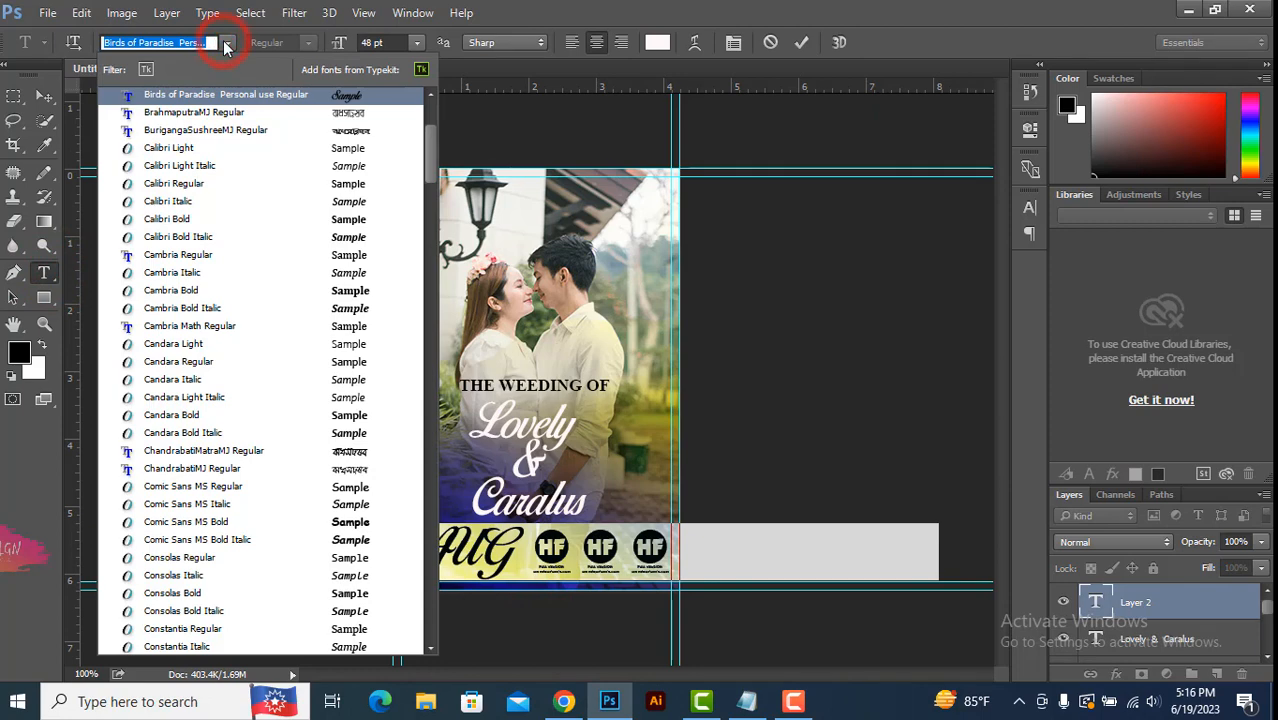
{"action": "scroll", "coordinate": [428, 145], "scroll_direction": "up", "scroll_amount": 4}
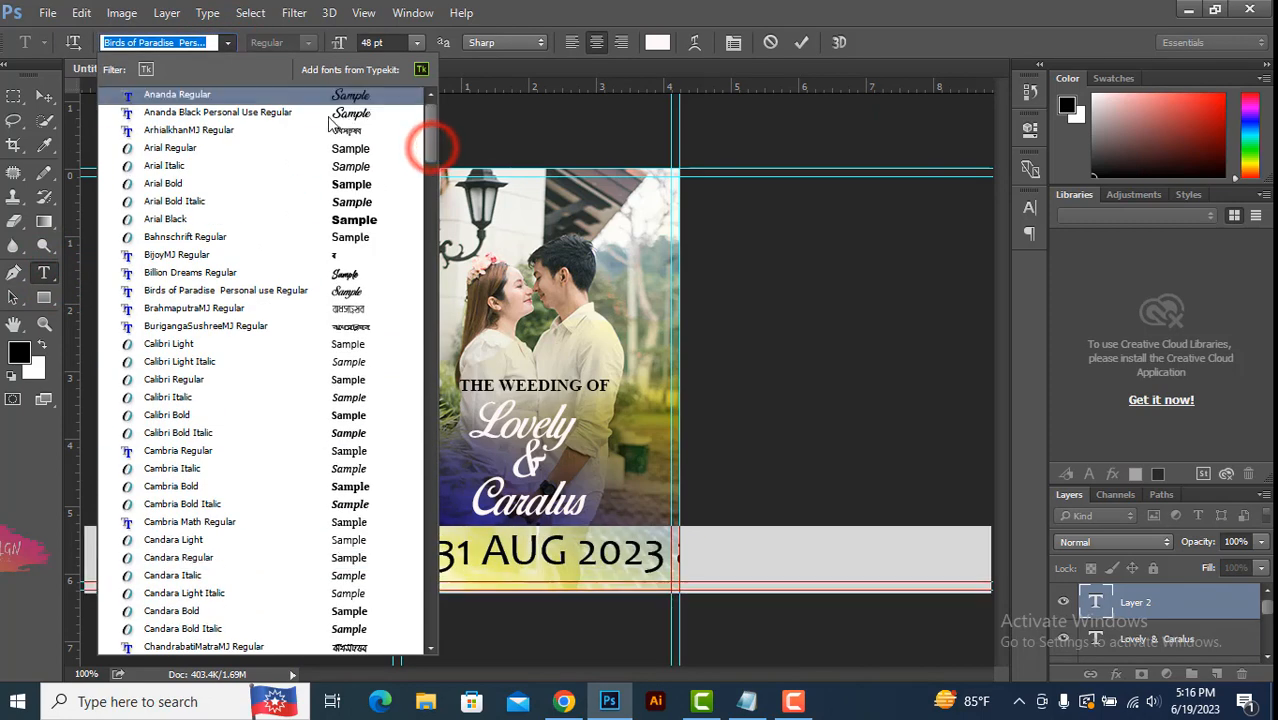
{"action": "left_click", "coordinate": [174, 186]}
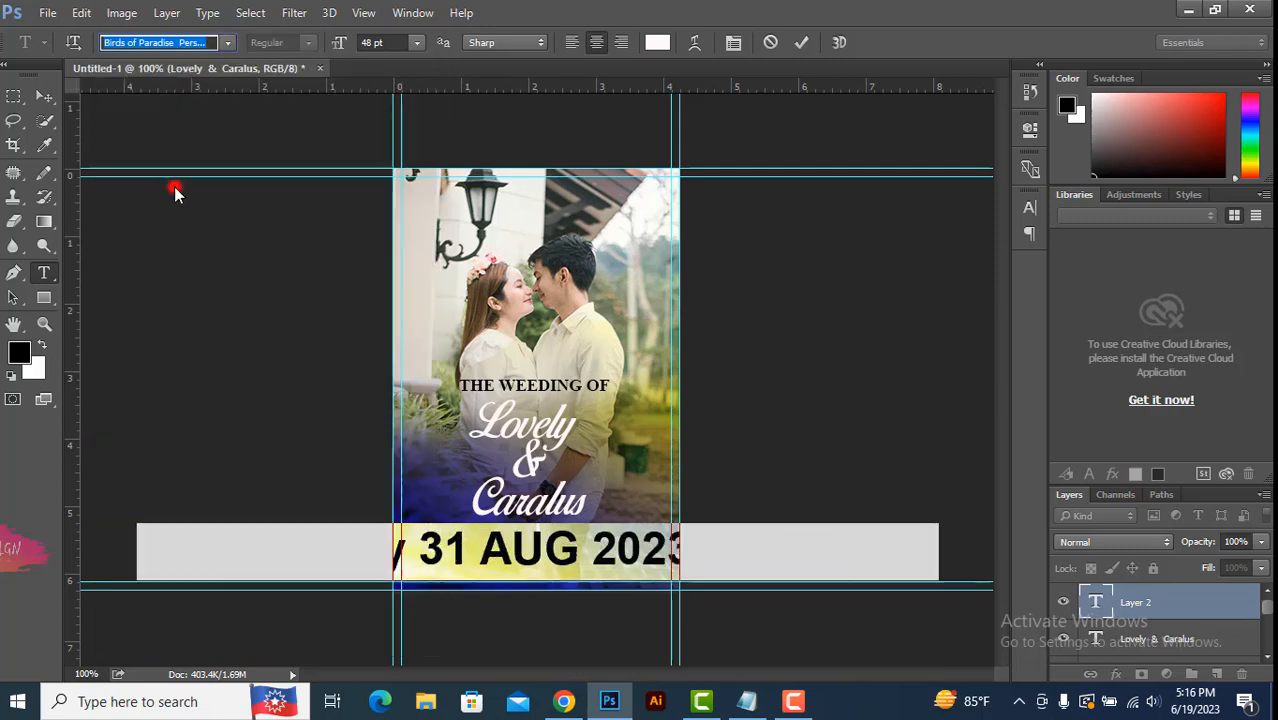
{"action": "left_click", "coordinate": [416, 42]}
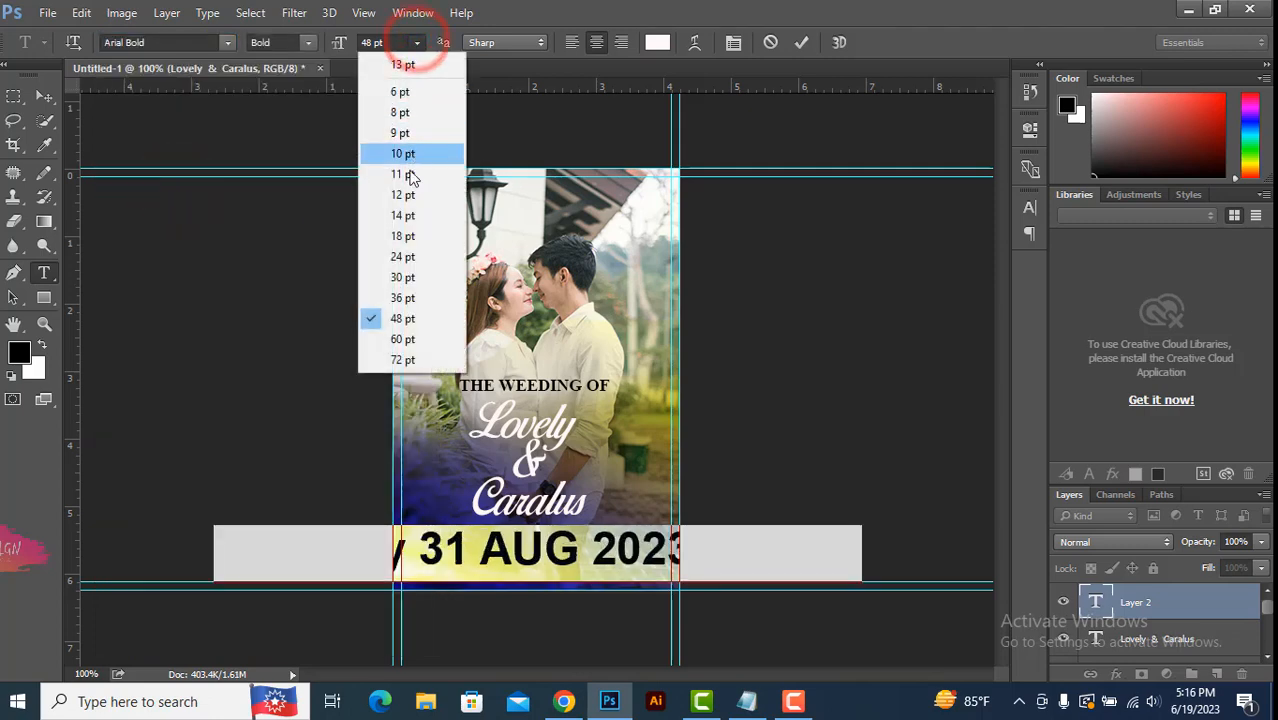
{"action": "left_click", "coordinate": [408, 237]}
{"action": "left_click", "coordinate": [45, 96]}
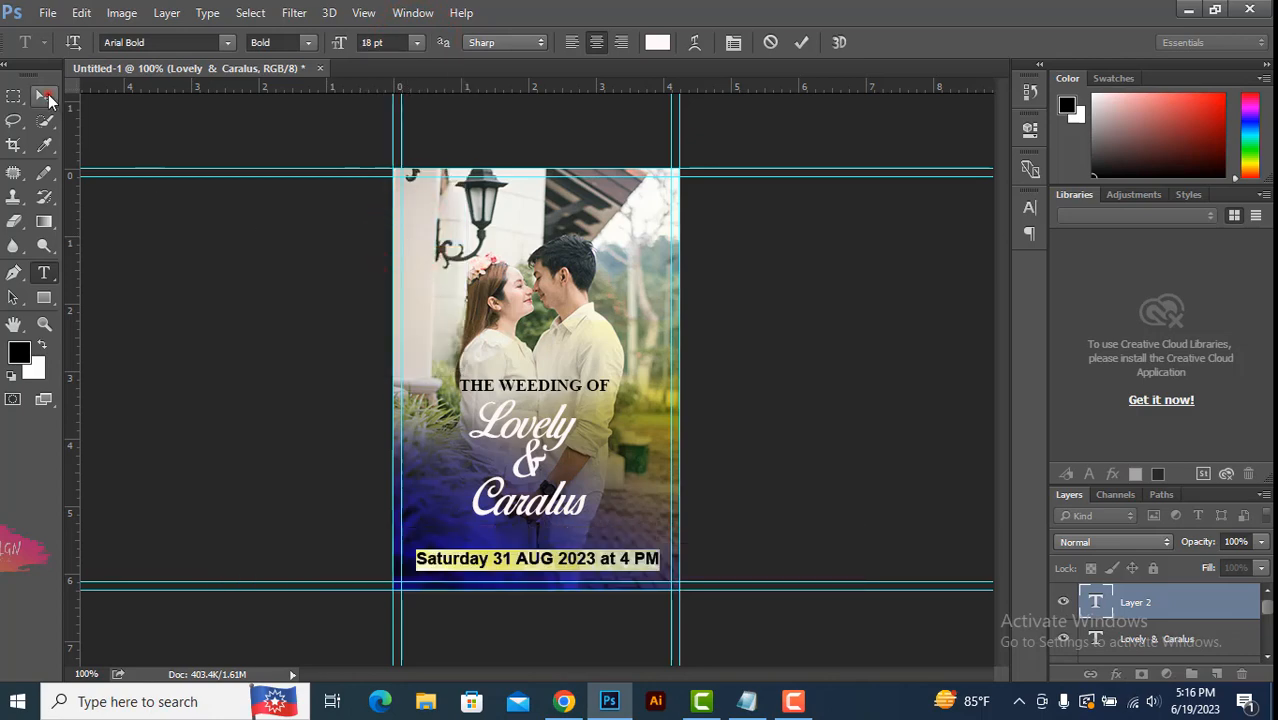
{"action": "left_click_drag", "start_coordinate": [595, 561], "coordinate": [591, 566]}
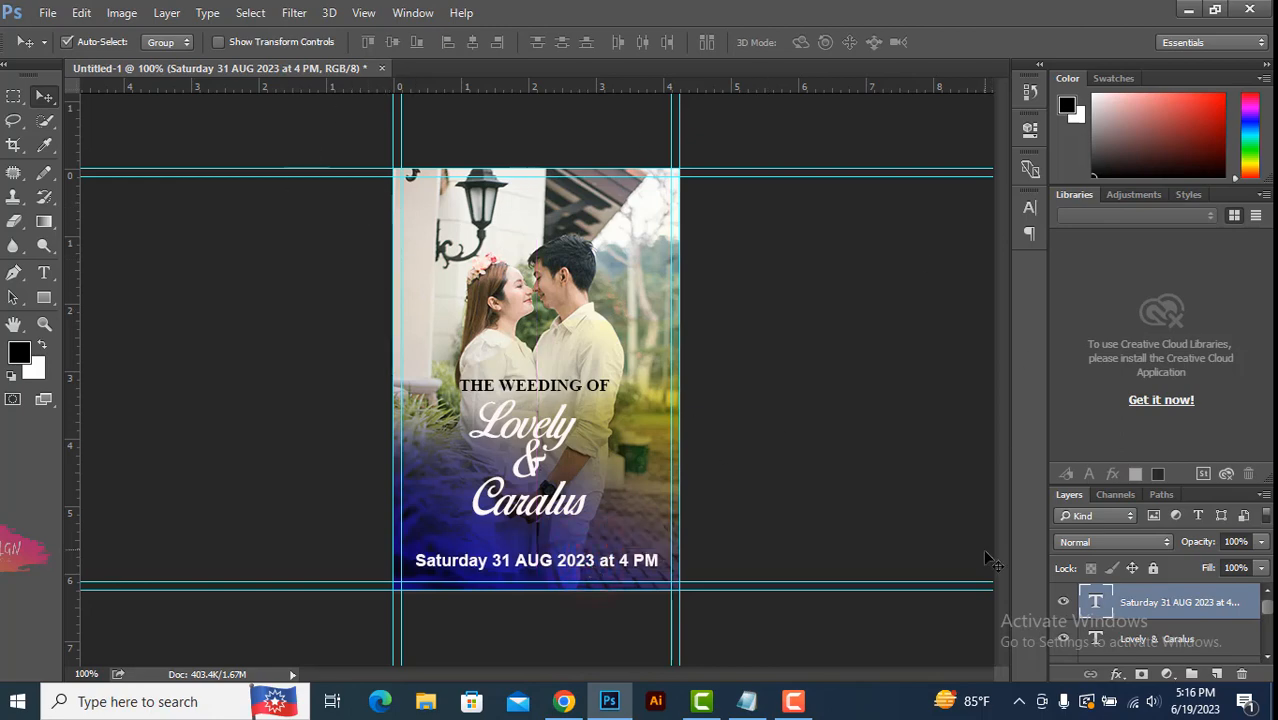
Step: Reduce the date text's font size to 14 pt and commit the edit
{"action": "double_click", "coordinate": [1093, 601]}
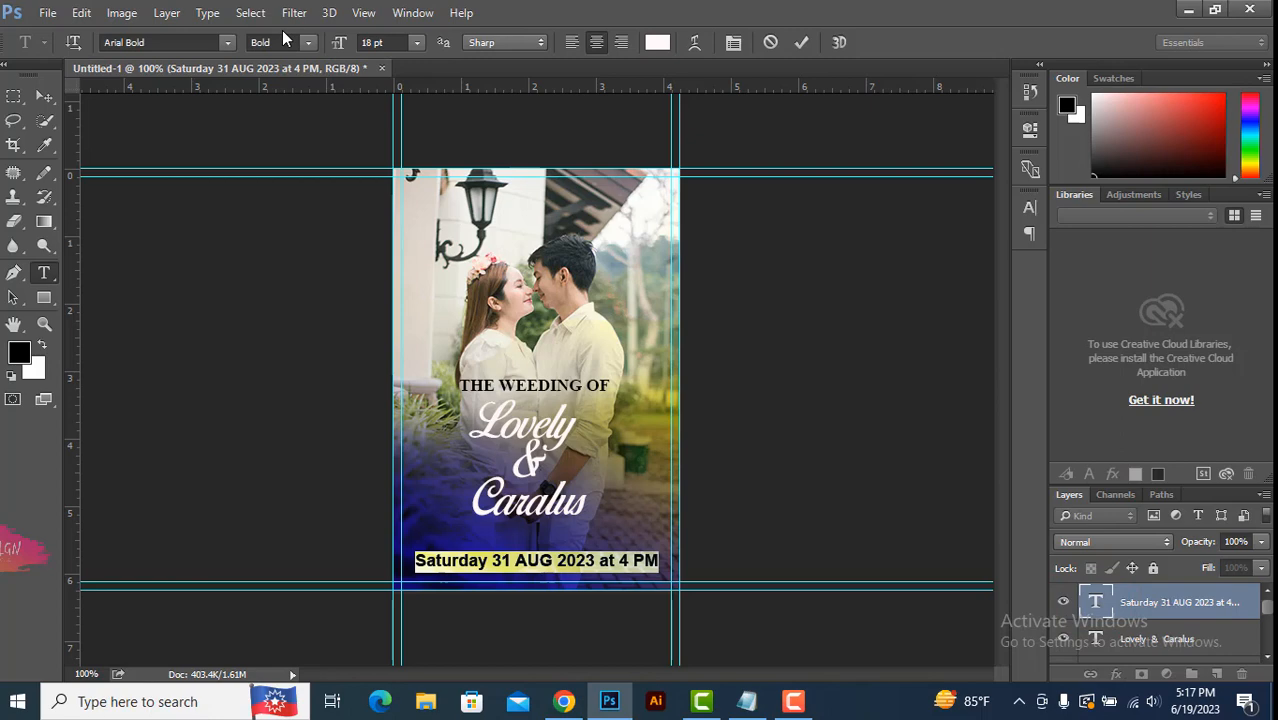
{"action": "left_click", "coordinate": [400, 43]}
{"action": "scroll", "coordinate": [399, 43], "scroll_direction": "down", "scroll_amount": 5}
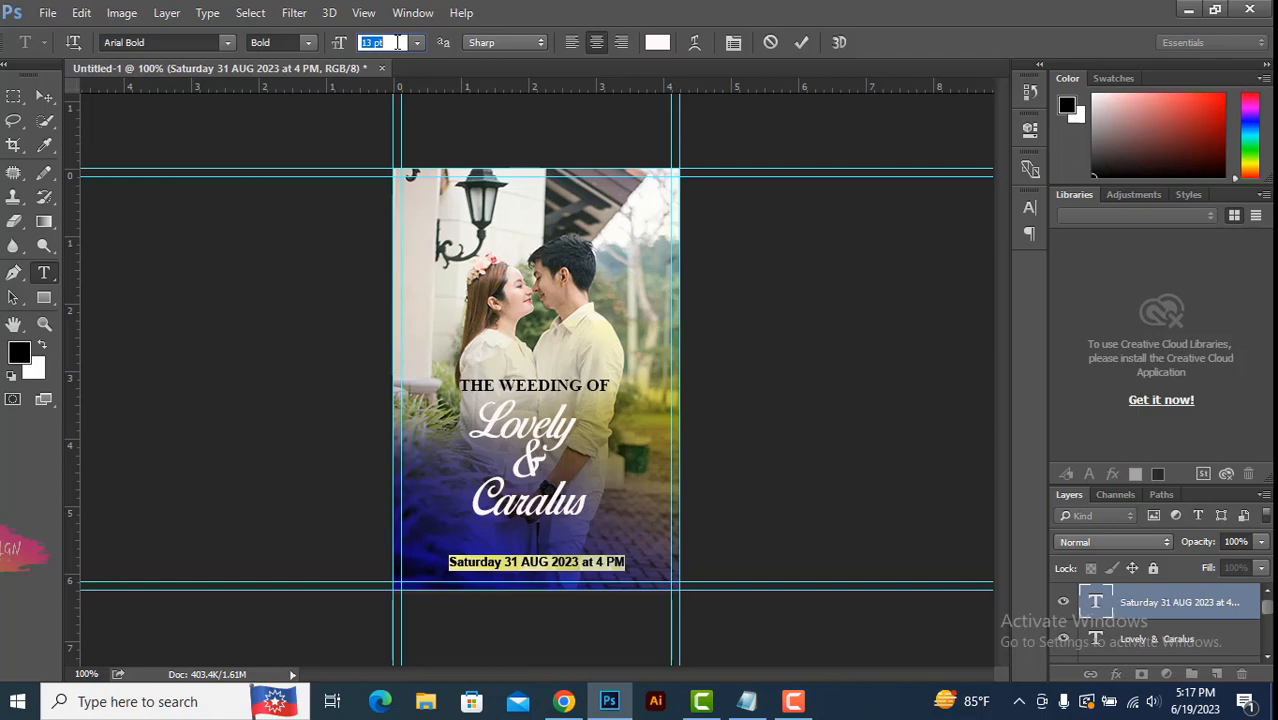
{"action": "scroll", "coordinate": [398, 43], "scroll_direction": "up", "scroll_amount": 1}
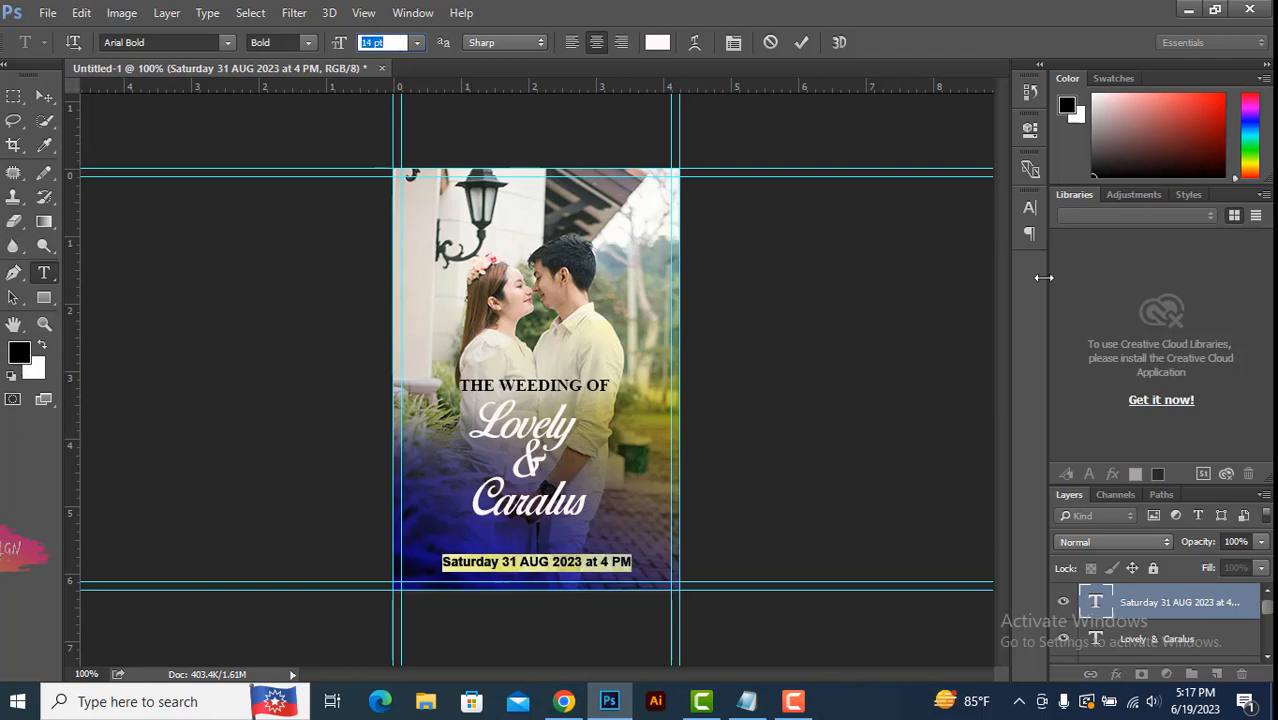
{"action": "key", "text": "ctrl+Return"}
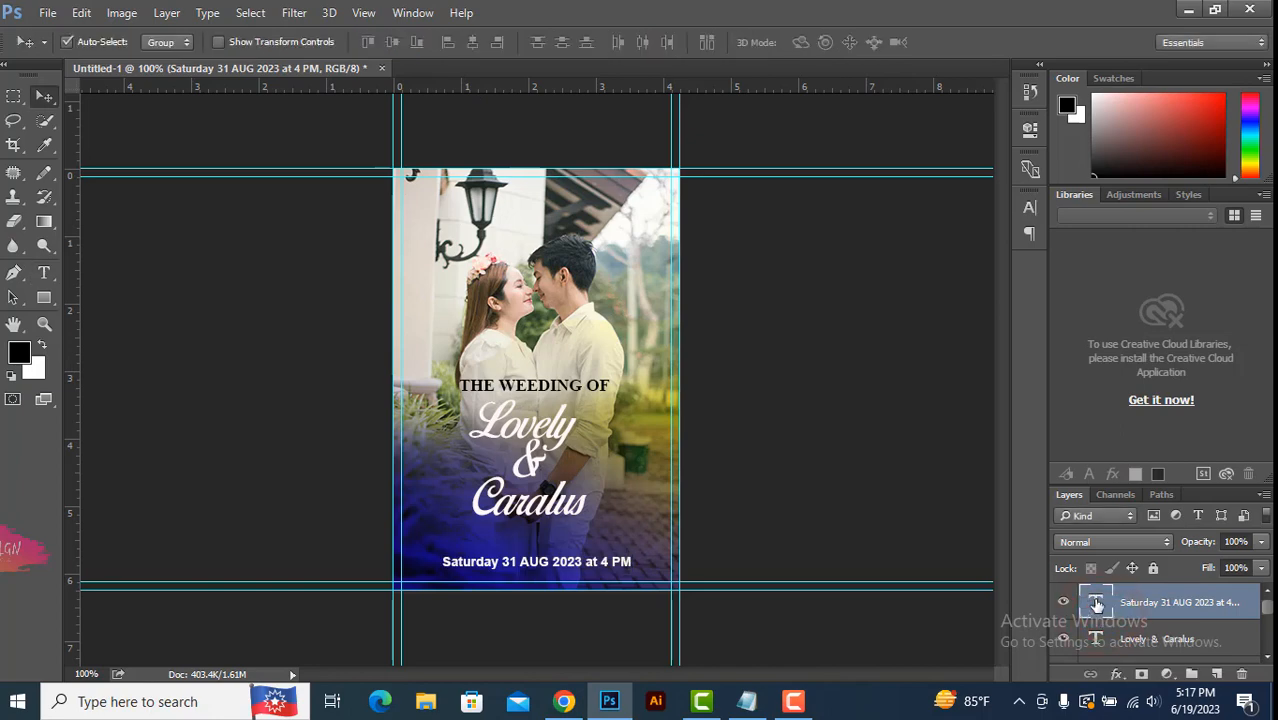
Step: Change the color of the date text to white and commit the edit
{"action": "double_click", "coordinate": [1096, 601]}
{"action": "left_click", "coordinate": [657, 42]}
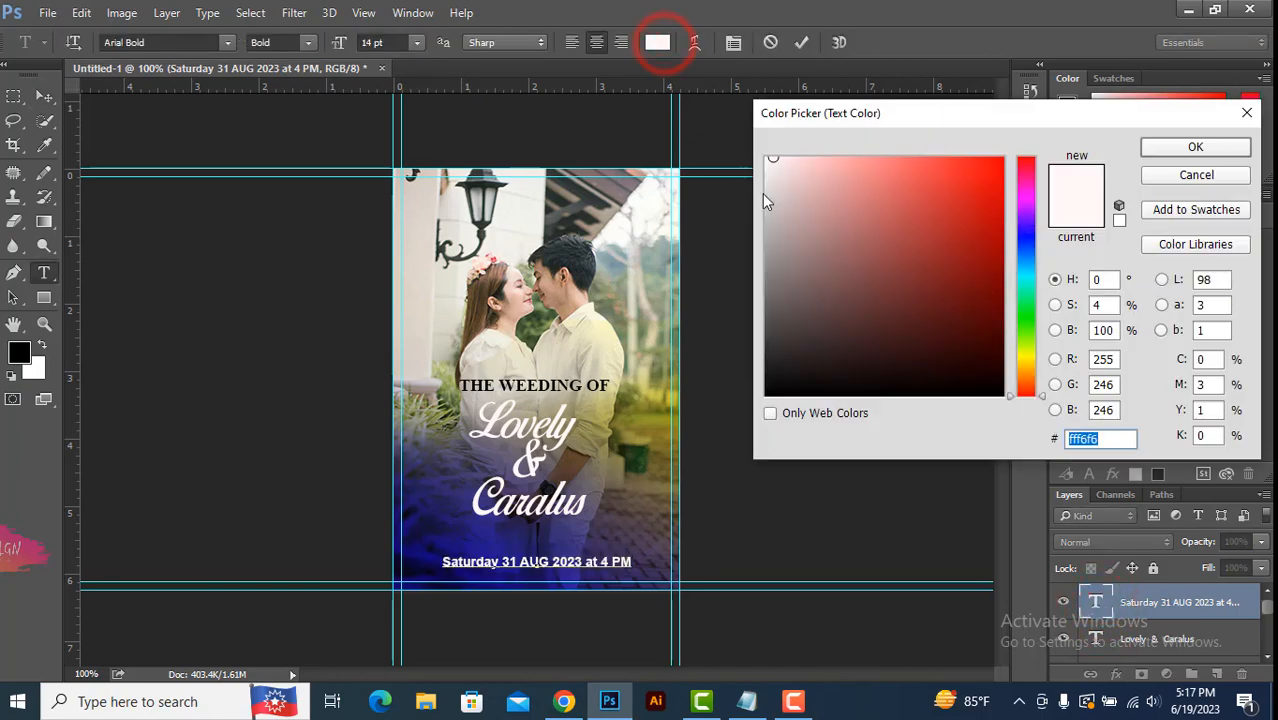
{"action": "left_click_drag", "start_coordinate": [775, 353], "coordinate": [769, 387]}
{"action": "left_click_drag", "start_coordinate": [774, 189], "coordinate": [768, 163]}
{"action": "left_click", "coordinate": [1170, 147]}
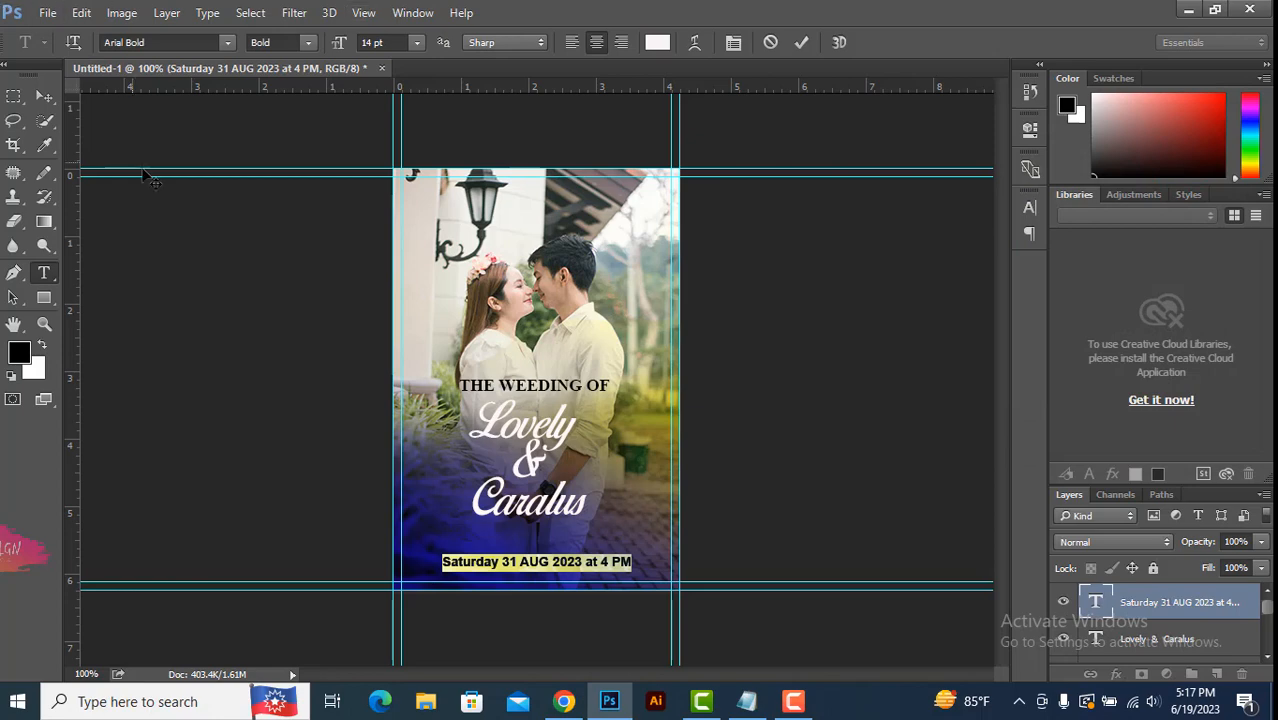
{"action": "left_click", "coordinate": [50, 100]}
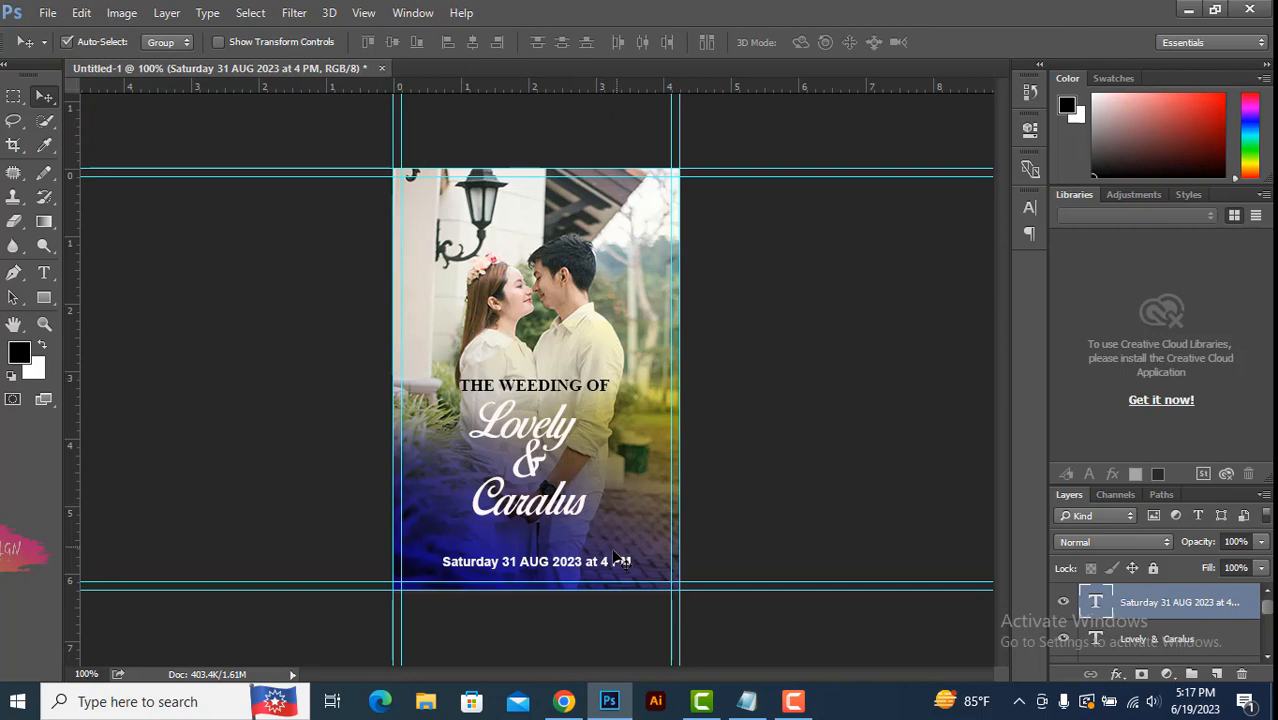
Step: Shift the date line slightly left and up to center it beneath the names
{"action": "mouse_move", "coordinate": [614, 556]}
{"action": "left_mouse_down"}
{"action": "mouse_move", "coordinate": [597, 558]}
{"action": "mouse_move", "coordinate": [604, 566]}
{"action": "left_mouse_up"}
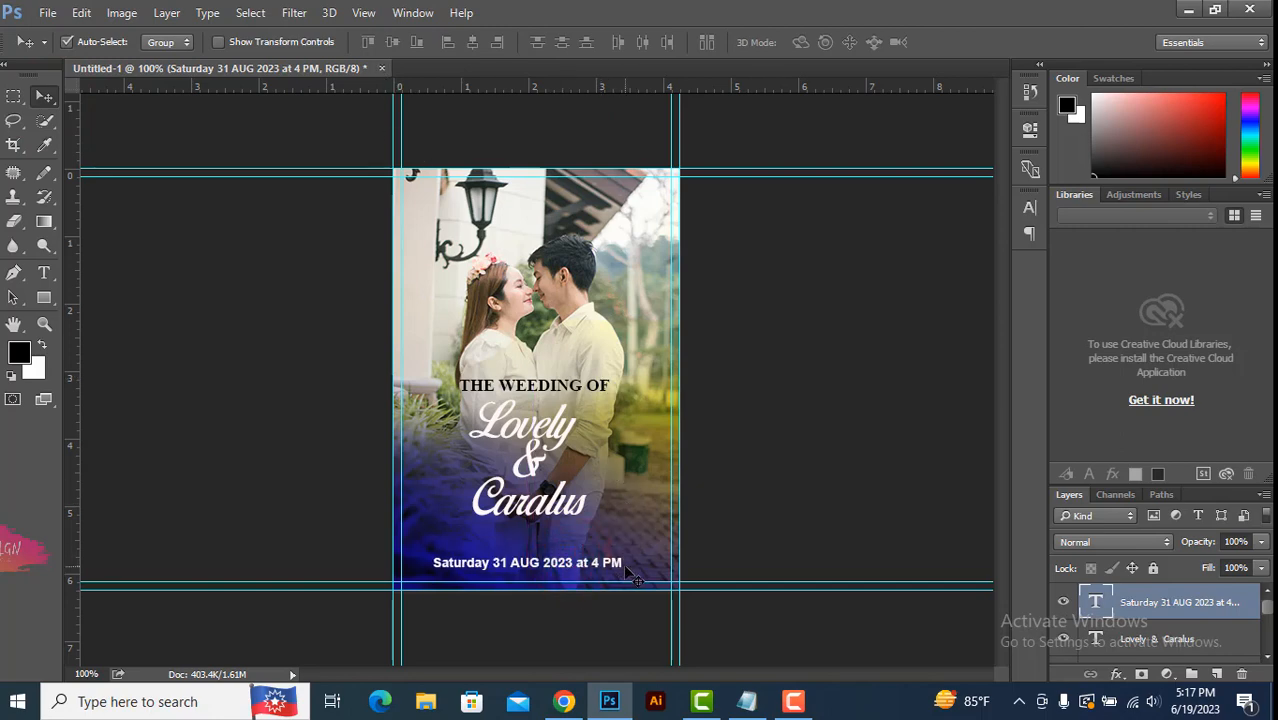
{"action": "left_click", "coordinate": [575, 565]}
{"action": "left_click_drag", "start_coordinate": [575, 568], "coordinate": [574, 563]}
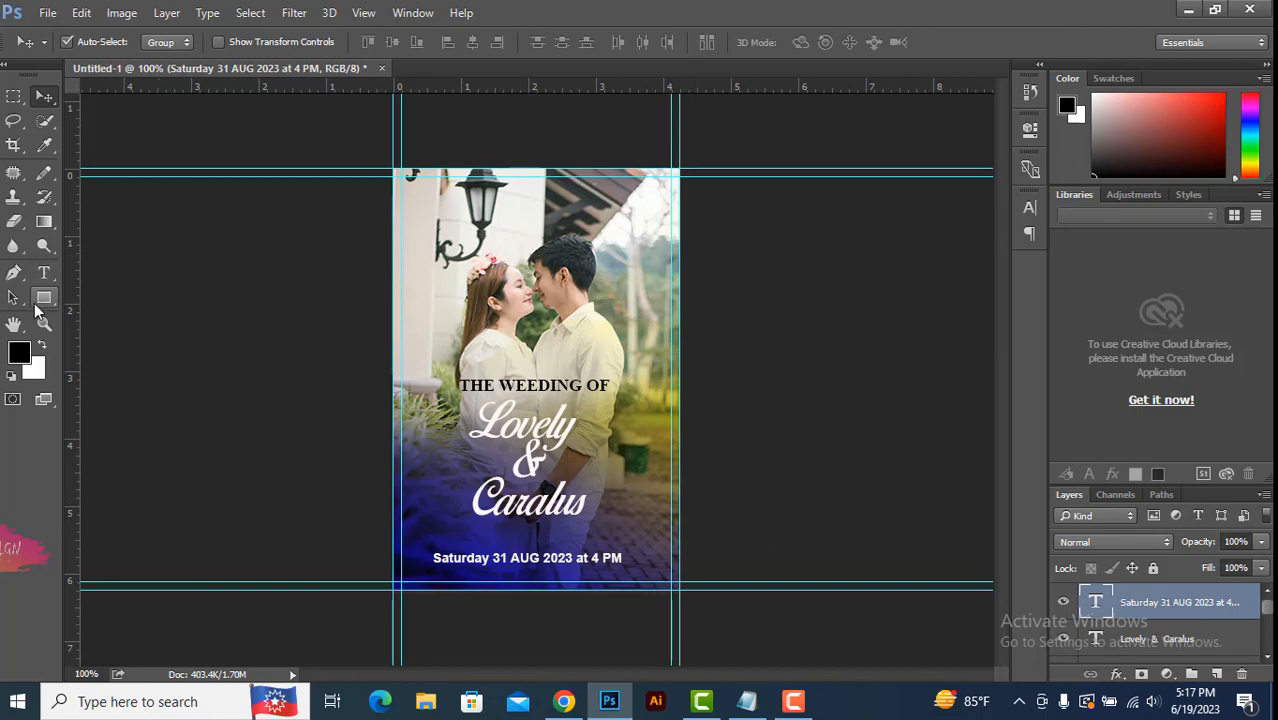
Step: Draw a thin rectangle about 131 × 3 px as a divider between the names and the date line
{"action": "left_click", "coordinate": [44, 298]}
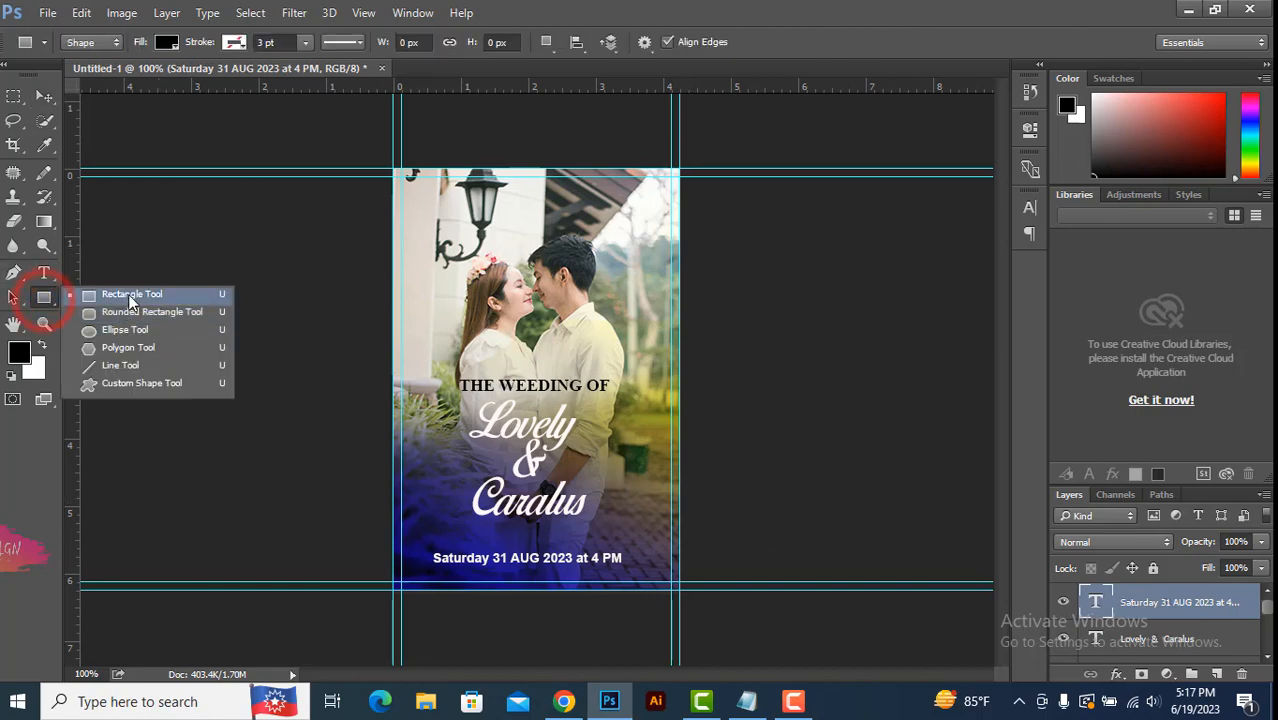
{"action": "left_click", "coordinate": [130, 297]}
{"action": "left_click_drag", "start_coordinate": [469, 538], "coordinate": [591, 541]}
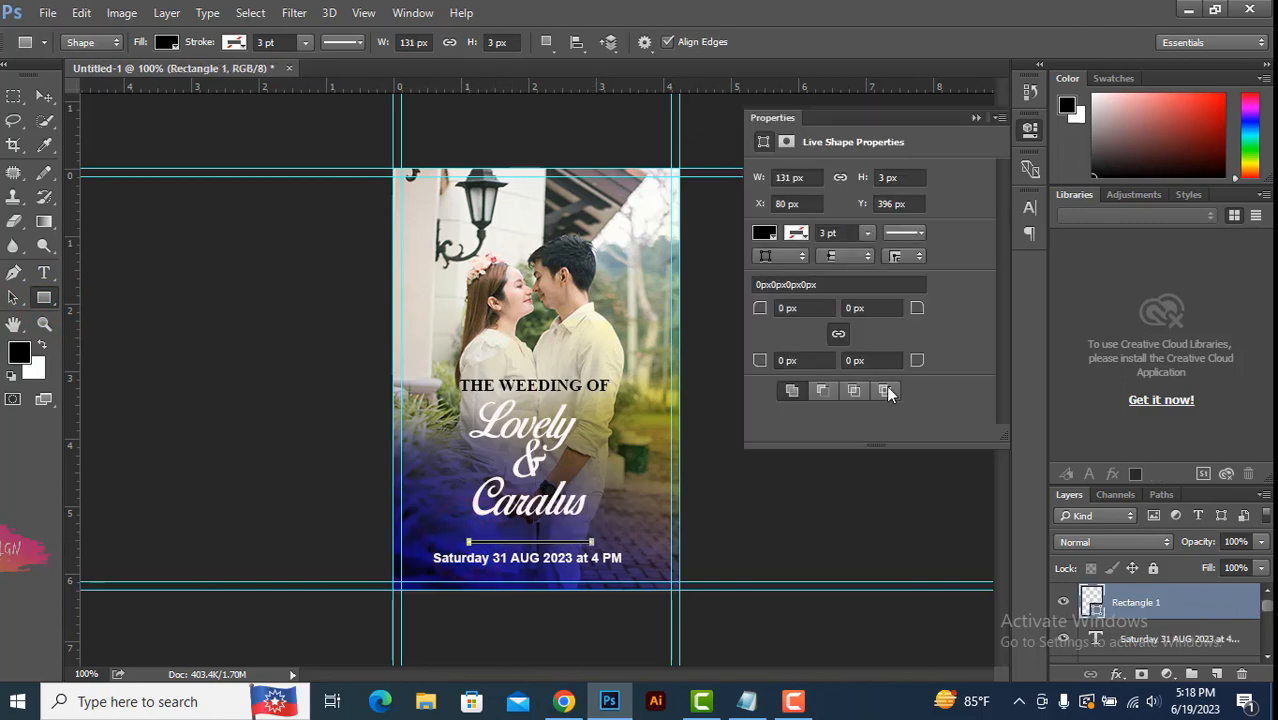
{"action": "left_click", "coordinate": [976, 118]}
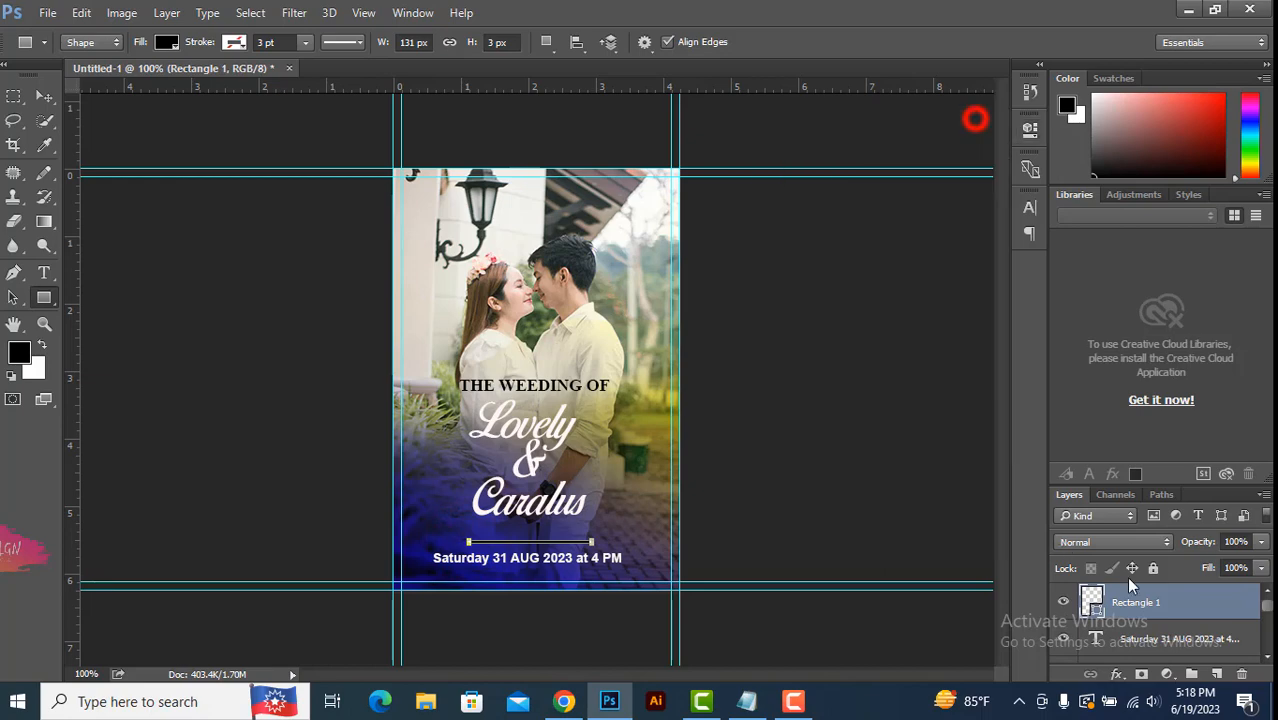
Step: Fill the divider rectangle with white ffffff and deselect its layer
{"action": "double_click", "coordinate": [1092, 602]}
{"action": "left_click", "coordinate": [766, 160]}
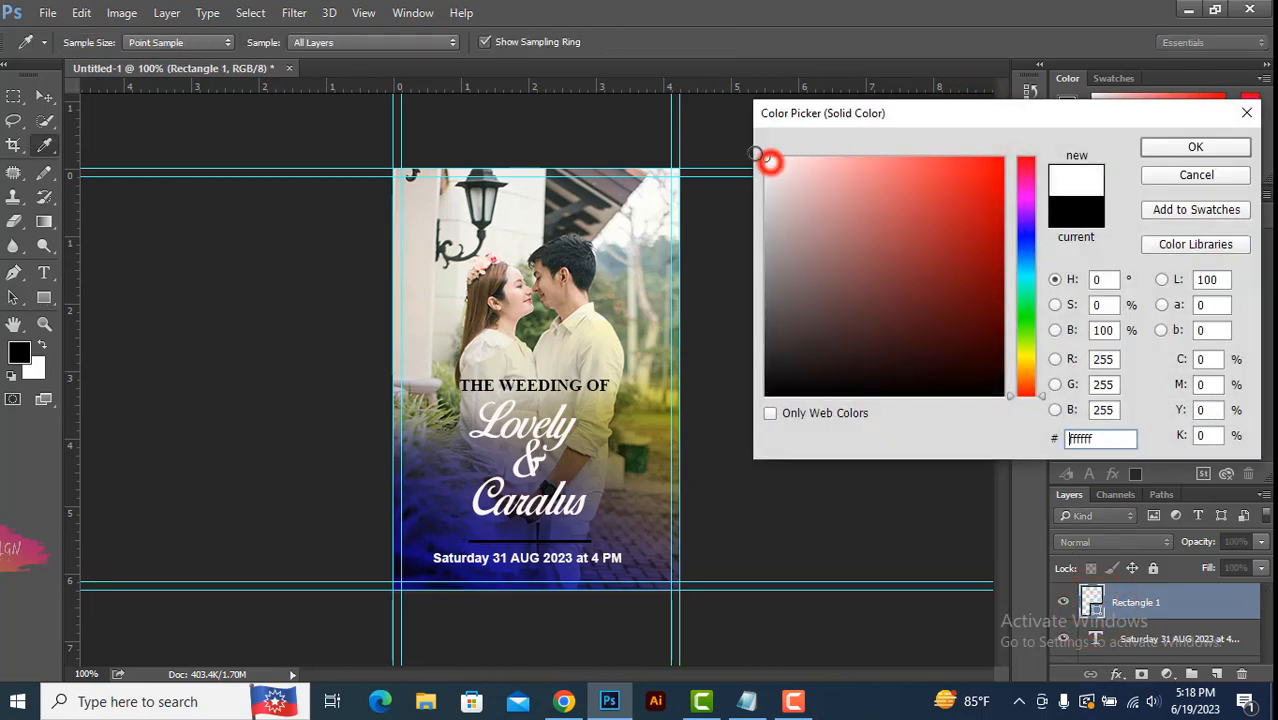
{"action": "left_click", "coordinate": [1172, 146]}
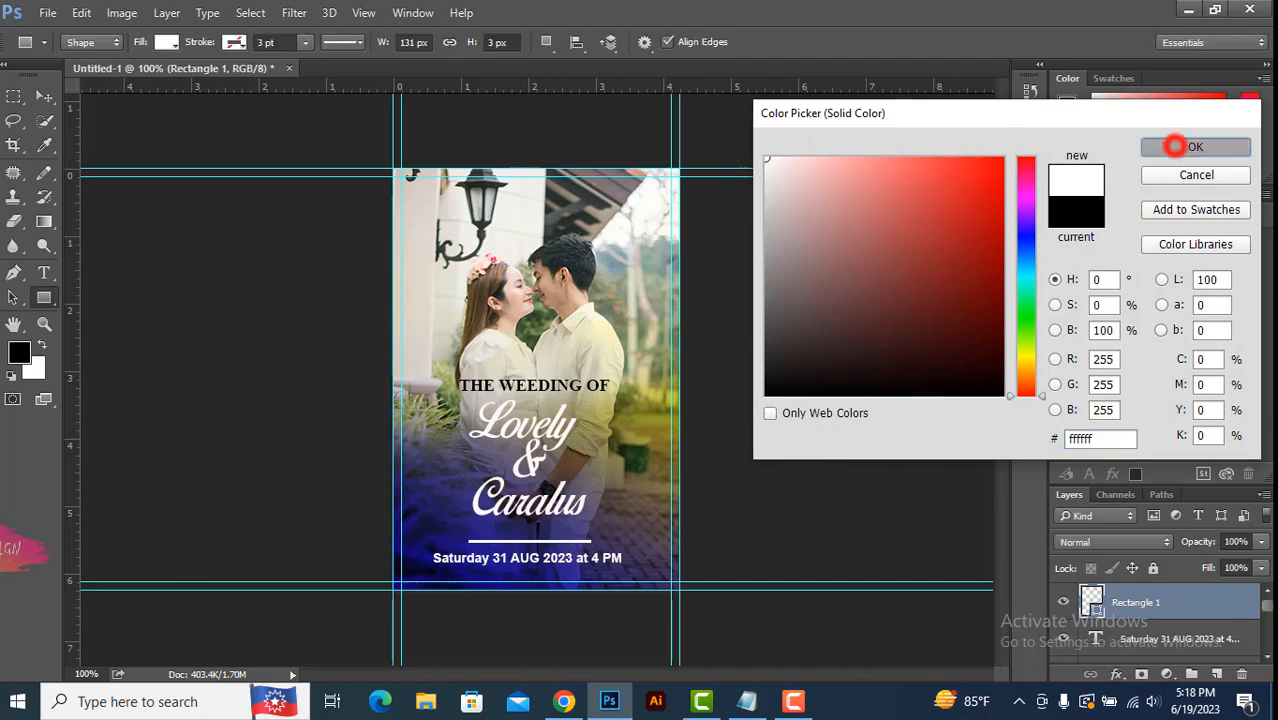
{"action": "left_click", "coordinate": [45, 94]}
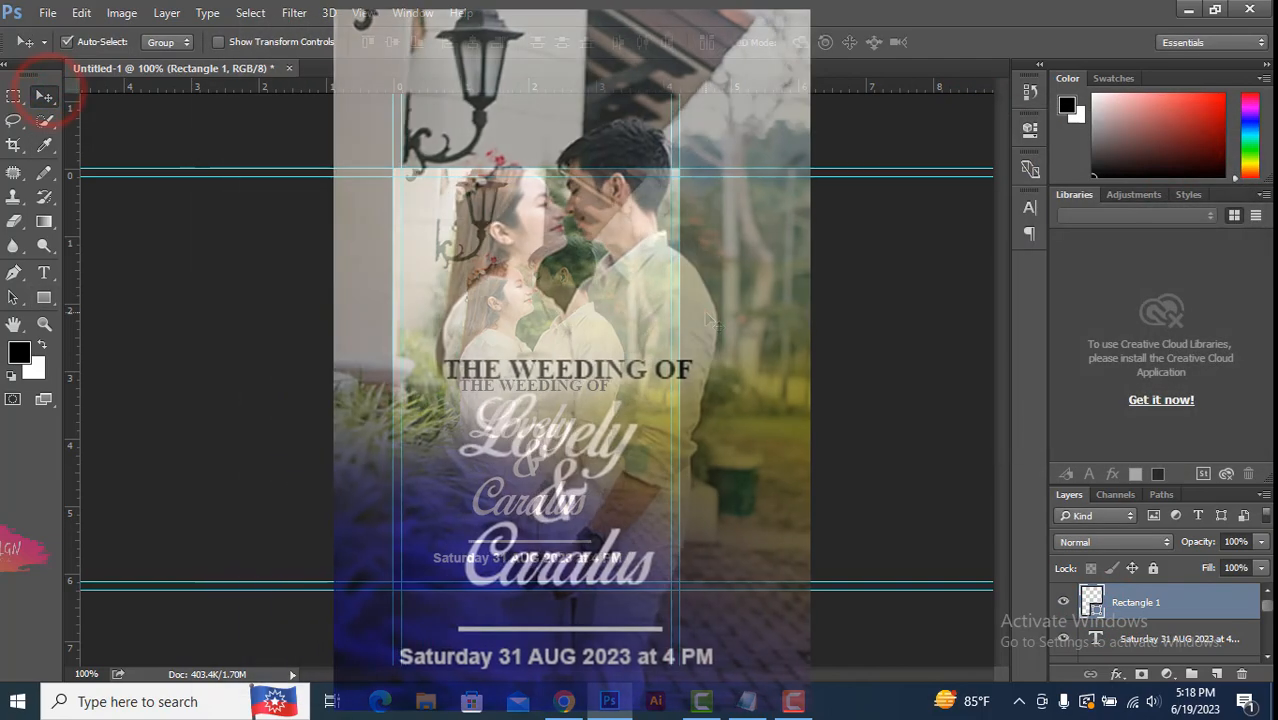
{"action": "left_click", "coordinate": [700, 318]}
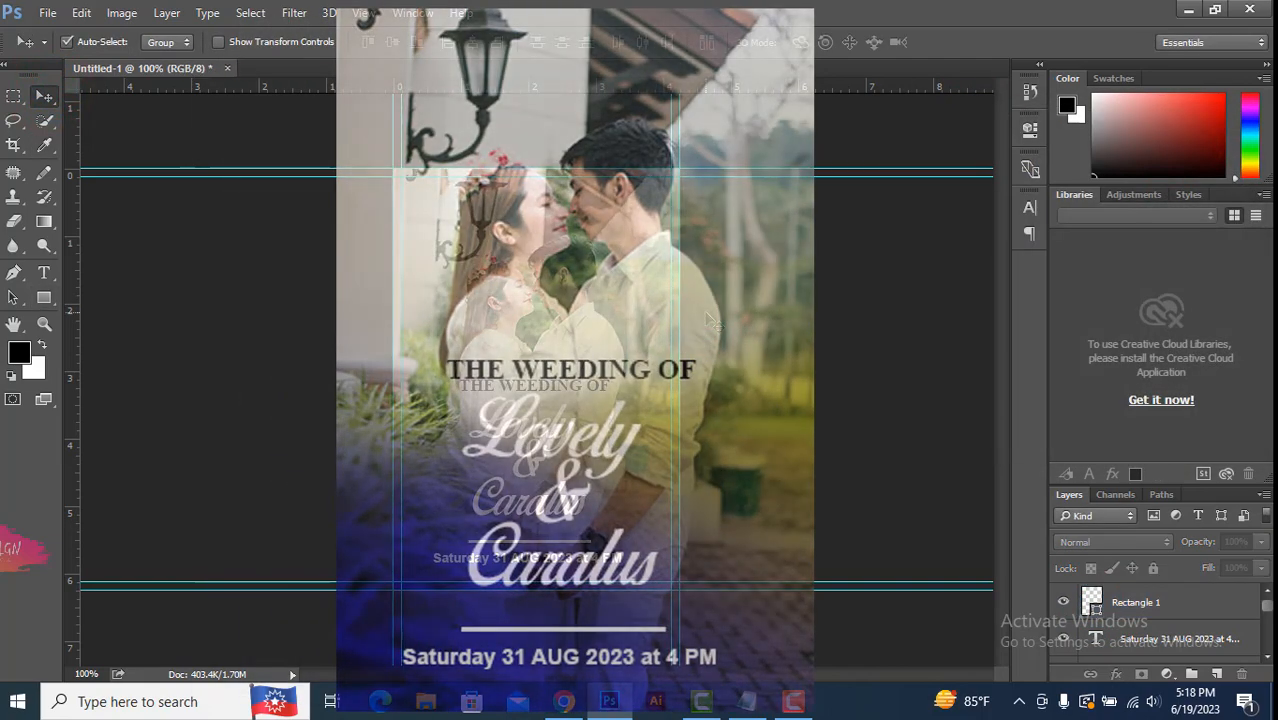